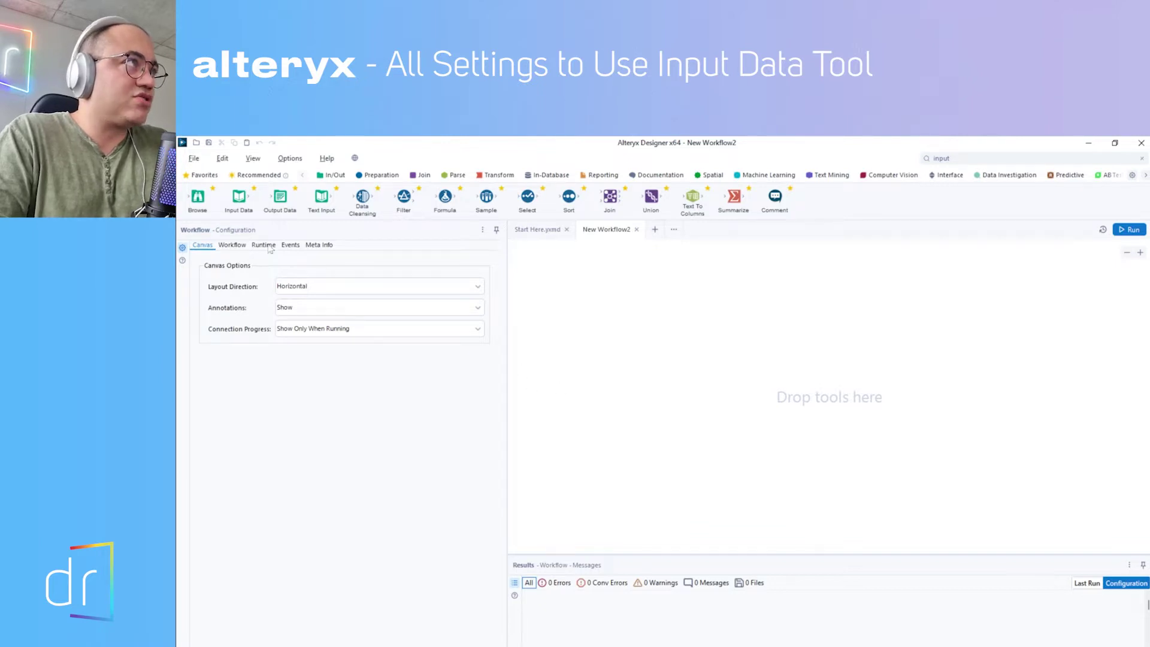
Add an Input Data tool to the canvas and connect it to Cust_wTransactions.xlsx in the Input Data folder under Downloads.
left_click(333, 176)
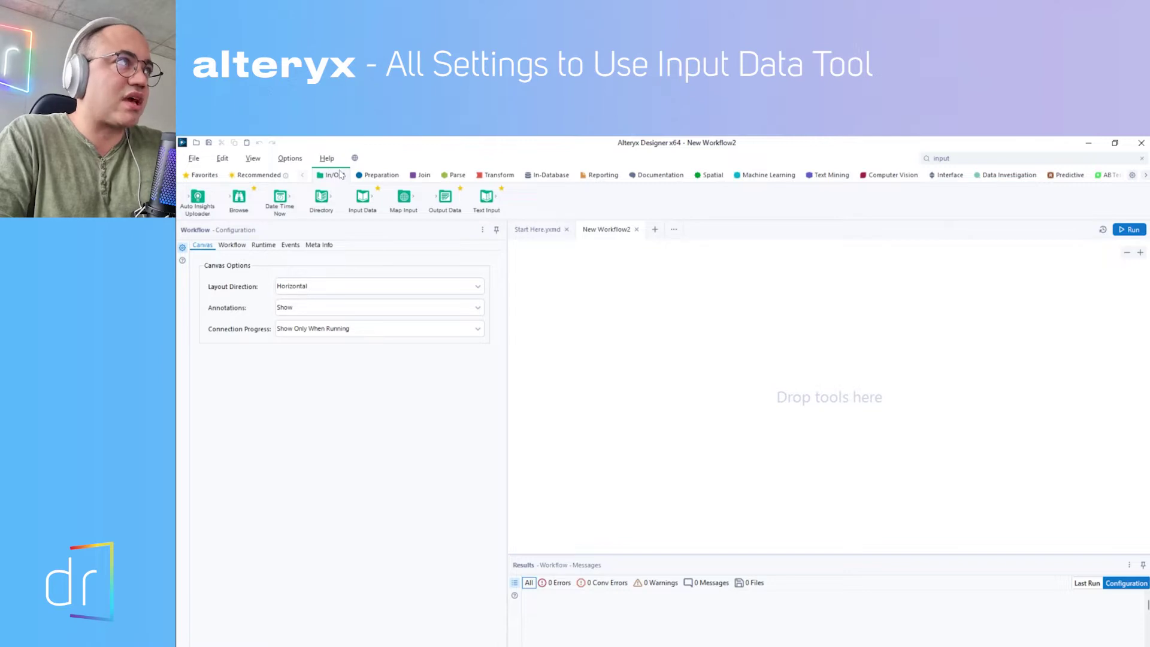
left_click_drag(321, 198, 595, 344)
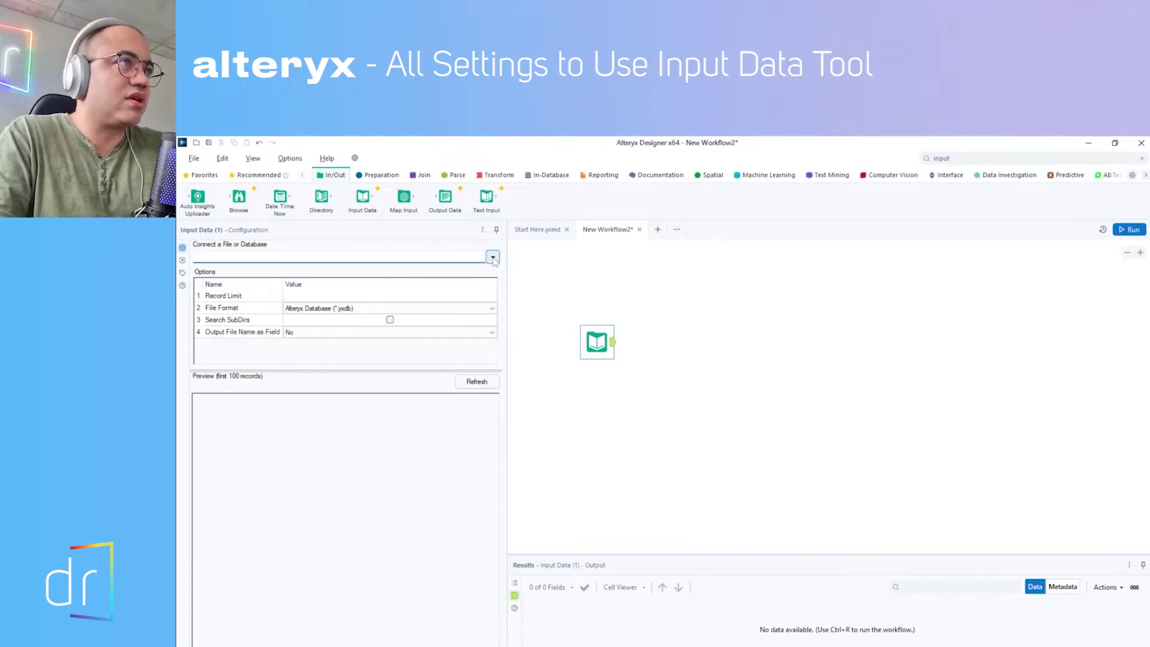
left_click(493, 258)
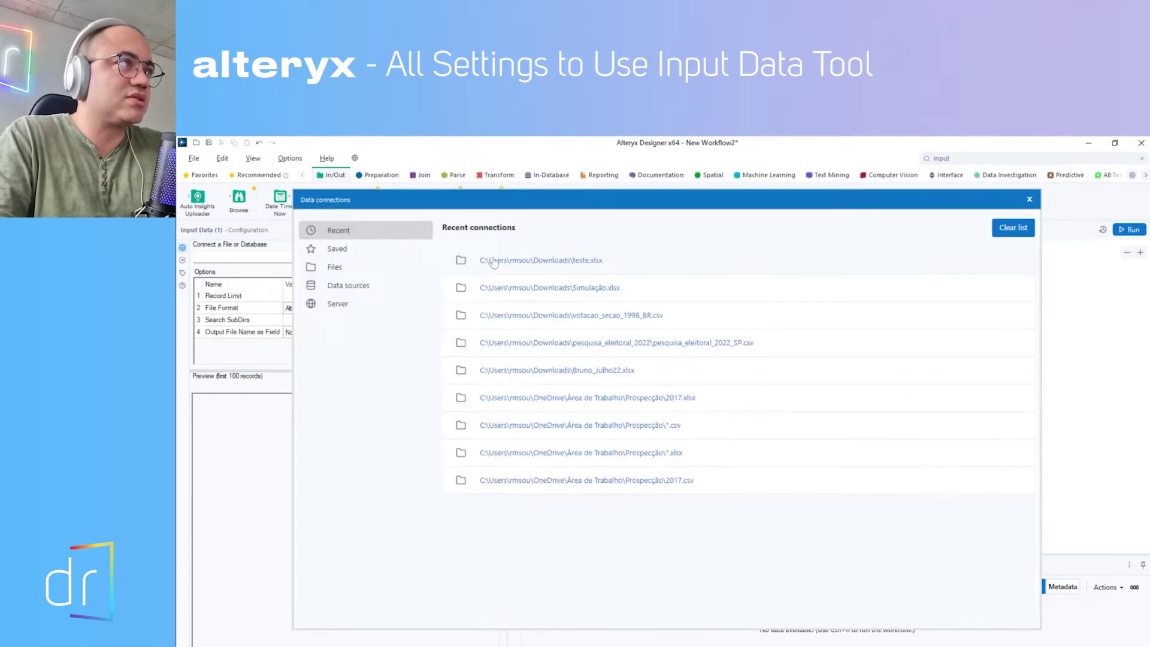
left_click(333, 270)
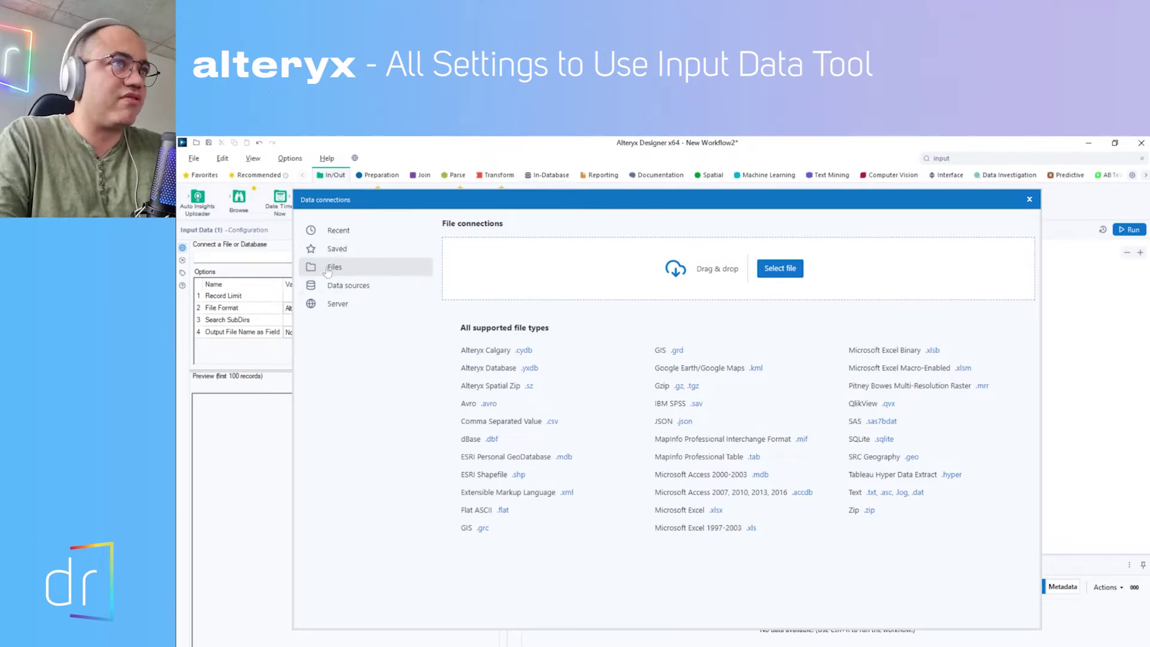
left_click(782, 273)
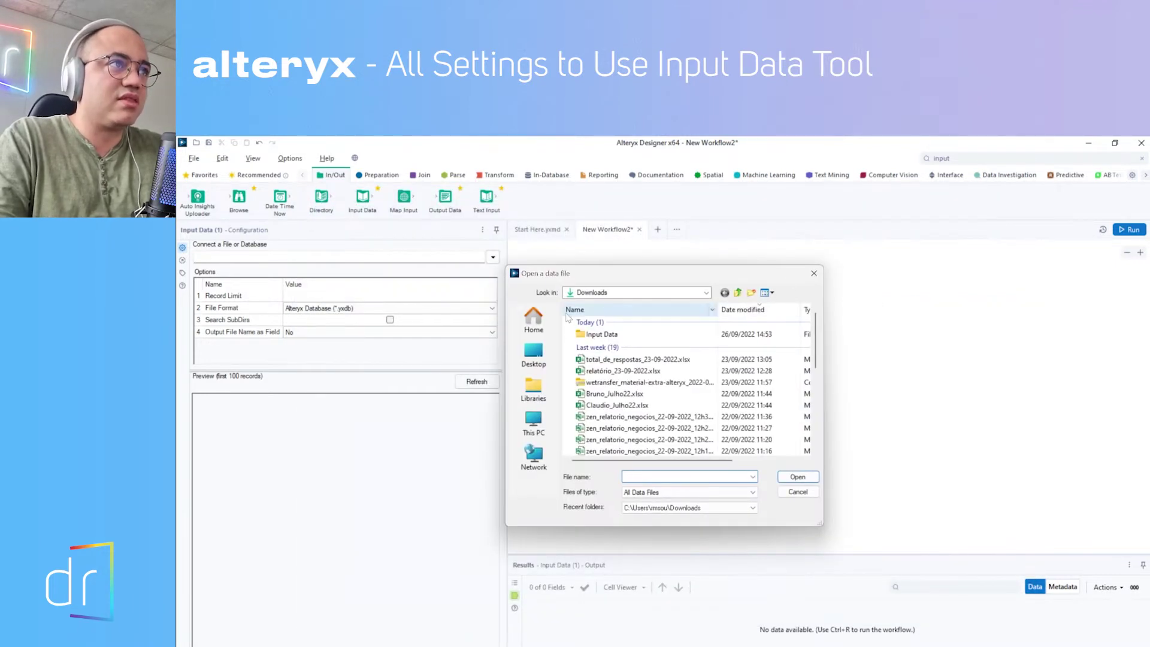
double_click(598, 335)
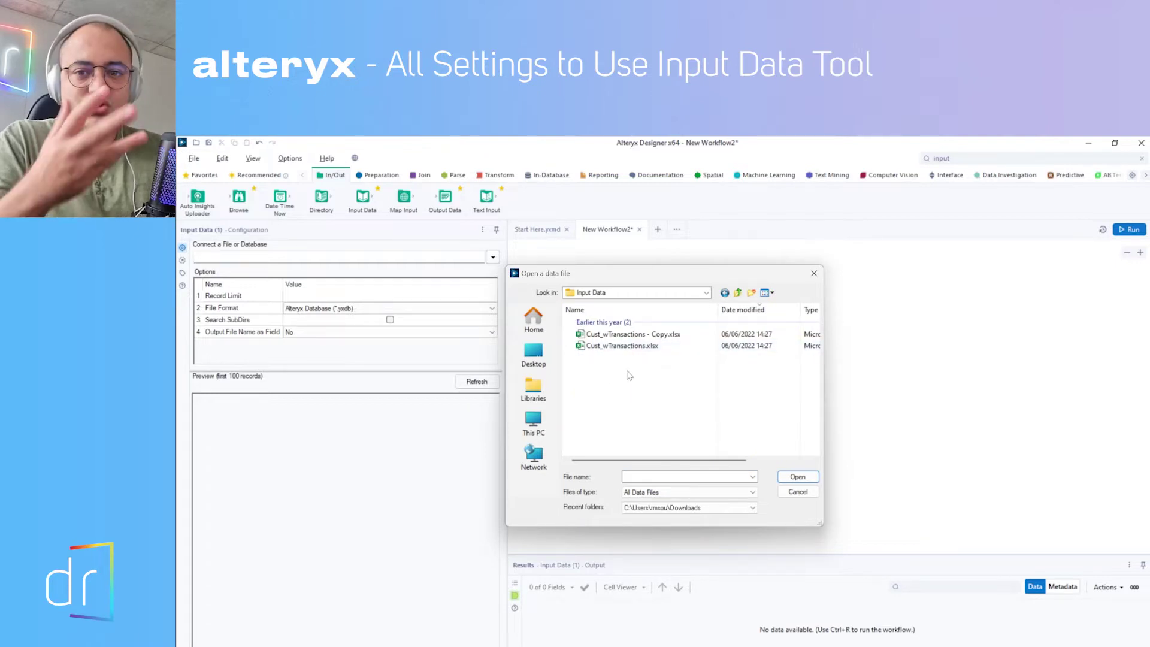
left_click(622, 348)
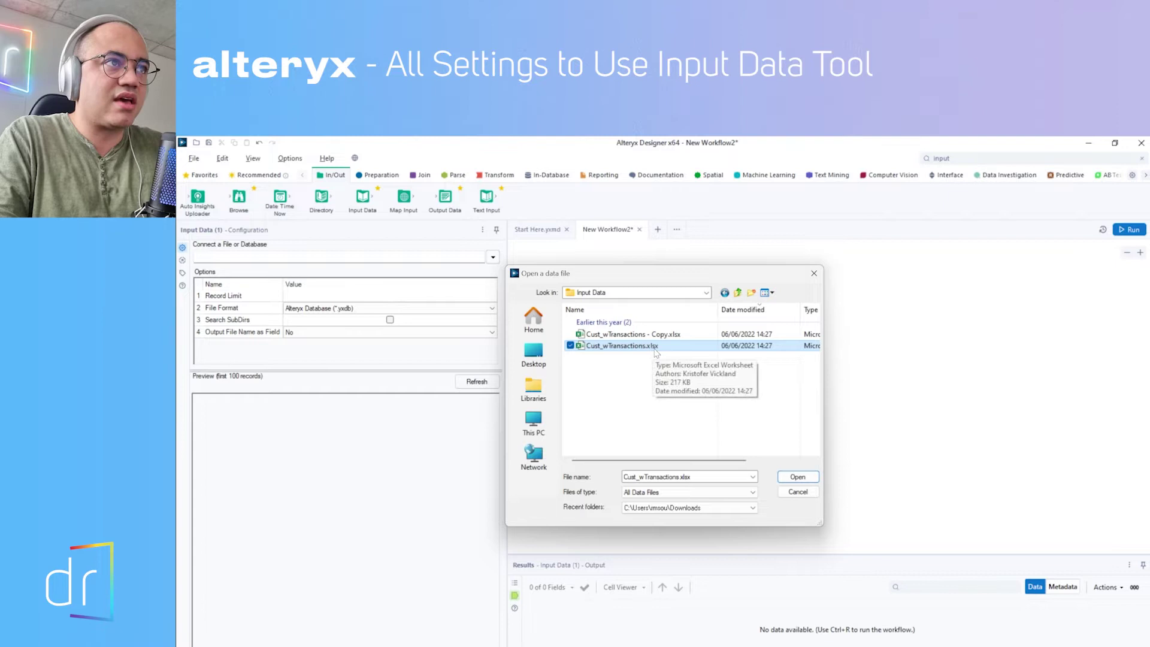
left_click(796, 474)
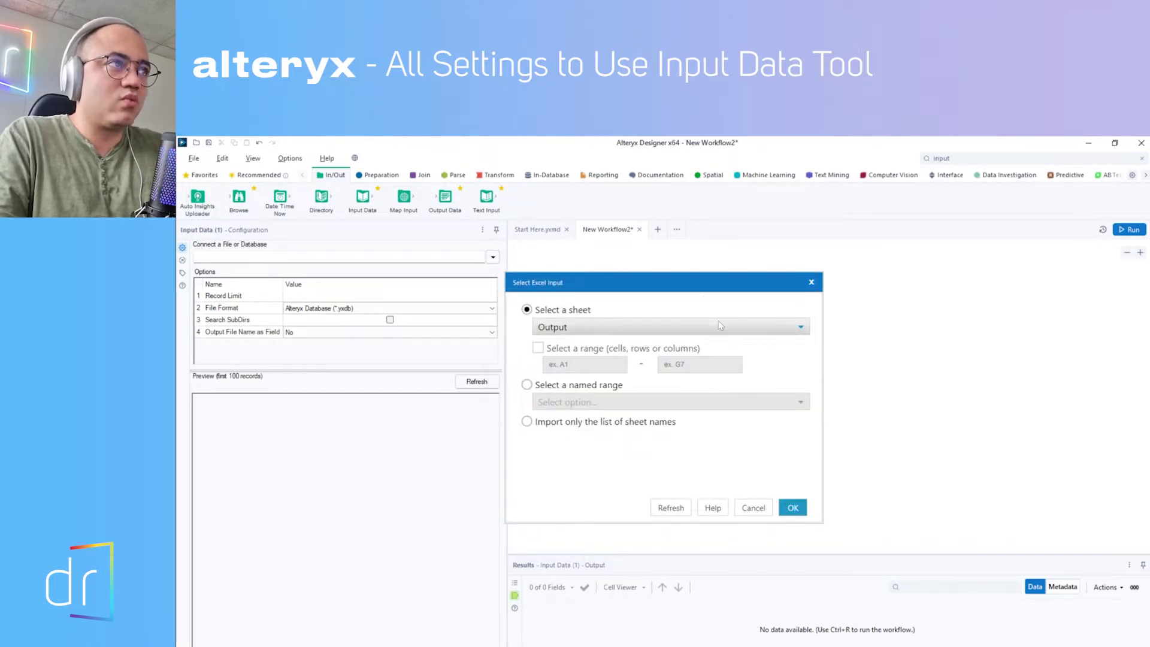
Choose the Output sheet as the Excel input and confirm the import.
left_click(627, 329)
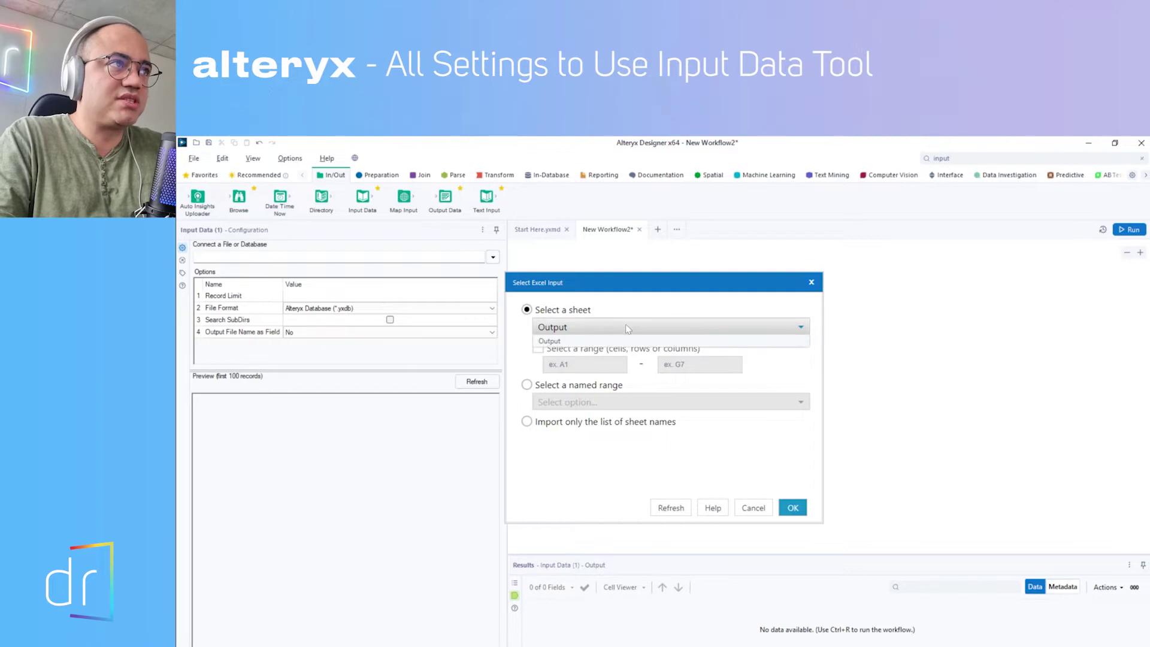
left_click(619, 339)
left_click(617, 328)
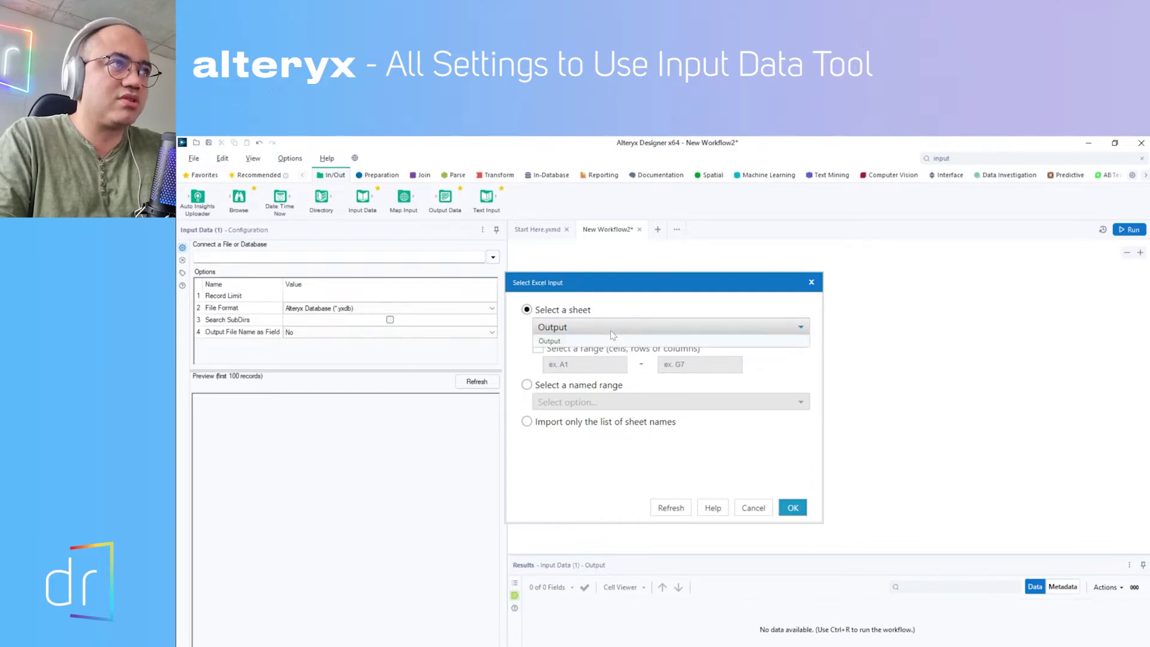
left_click(602, 340)
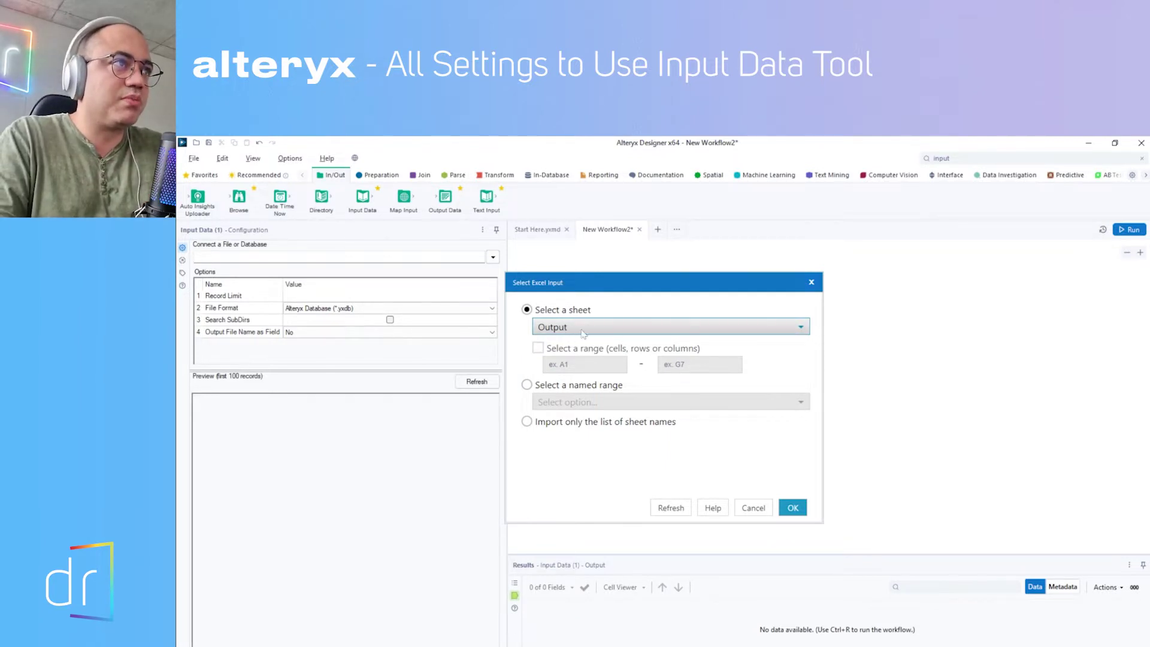
left_click(790, 513)
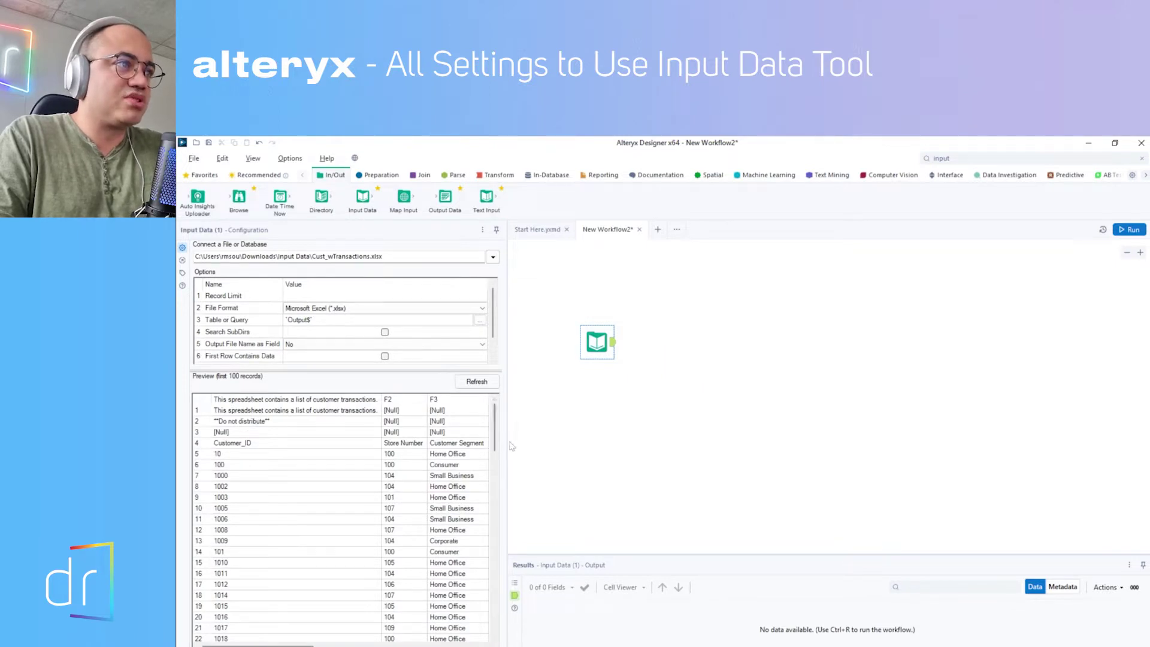
Widen the configuration pane and examine the preview rows and the available input options.
left_click_drag(507, 440, 605, 440)
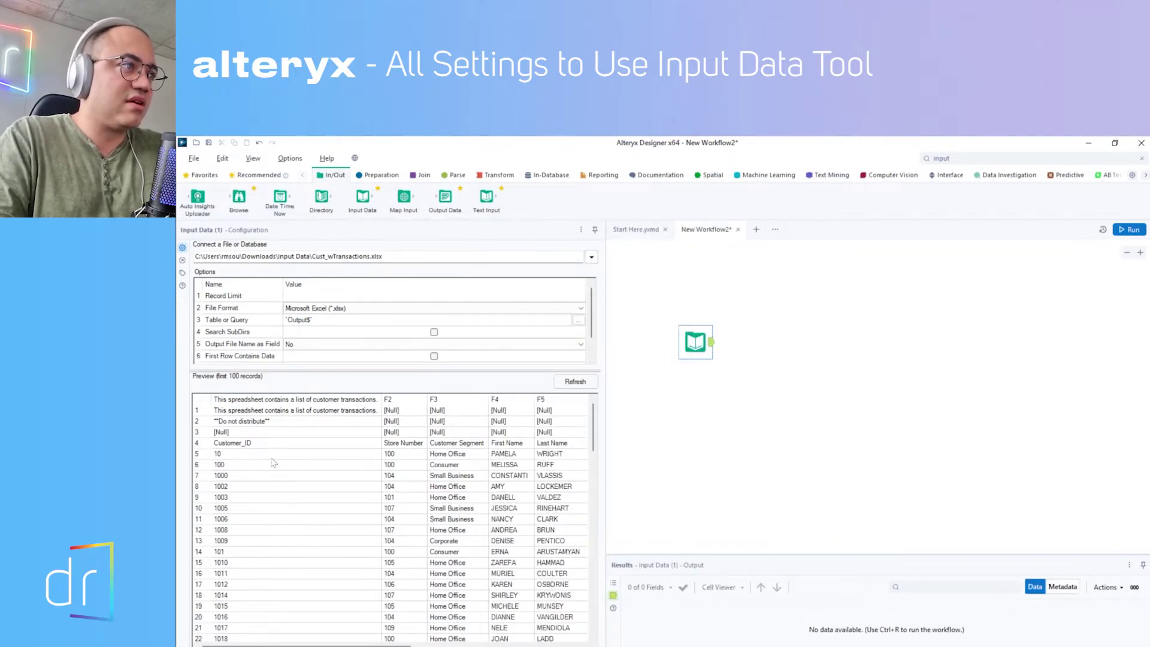
scroll(367, 456, "down", 1)
scroll(404, 447, "up", 1)
scroll(426, 533, "down", 1)
scroll(422, 532, "down", 3)
scroll(407, 482, "up", 4)
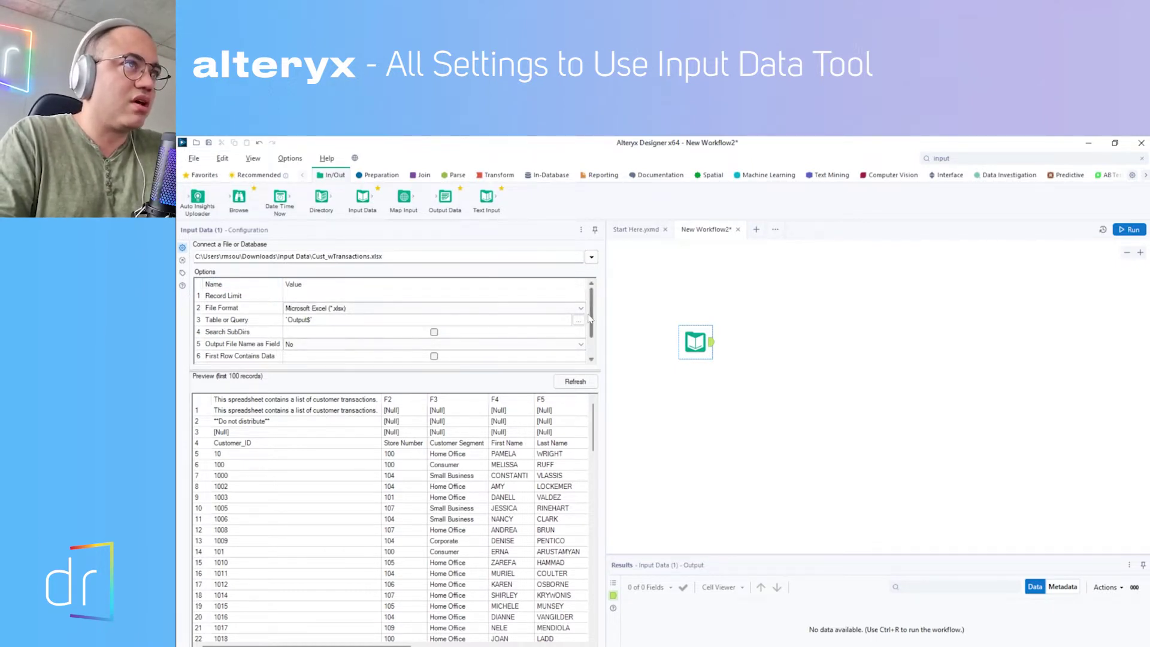
Set Start Data Import on Line to 4, run the workflow and enlarge the results pane.
scroll(593, 304, "down", 1)
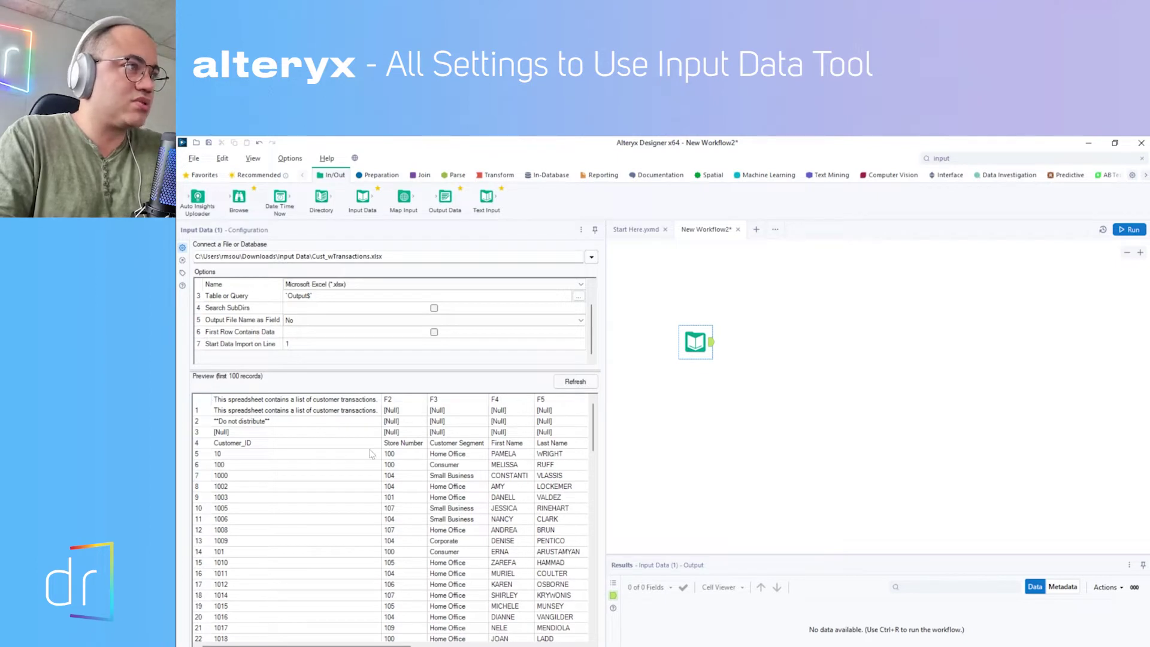
left_click(292, 343)
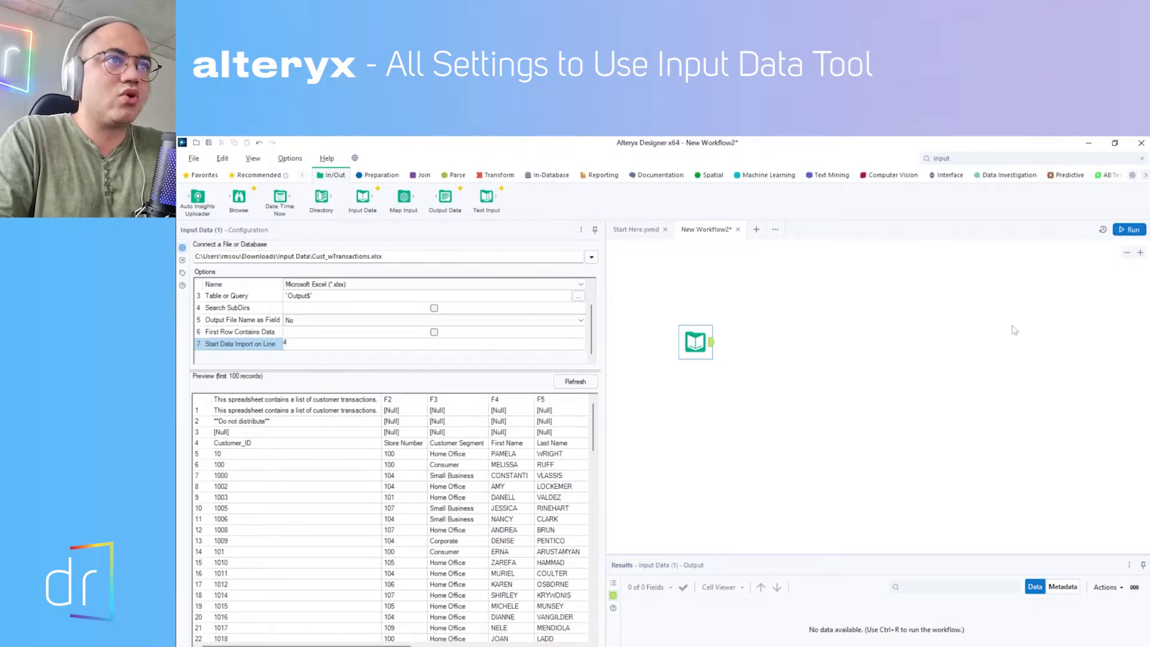
left_click(1131, 232)
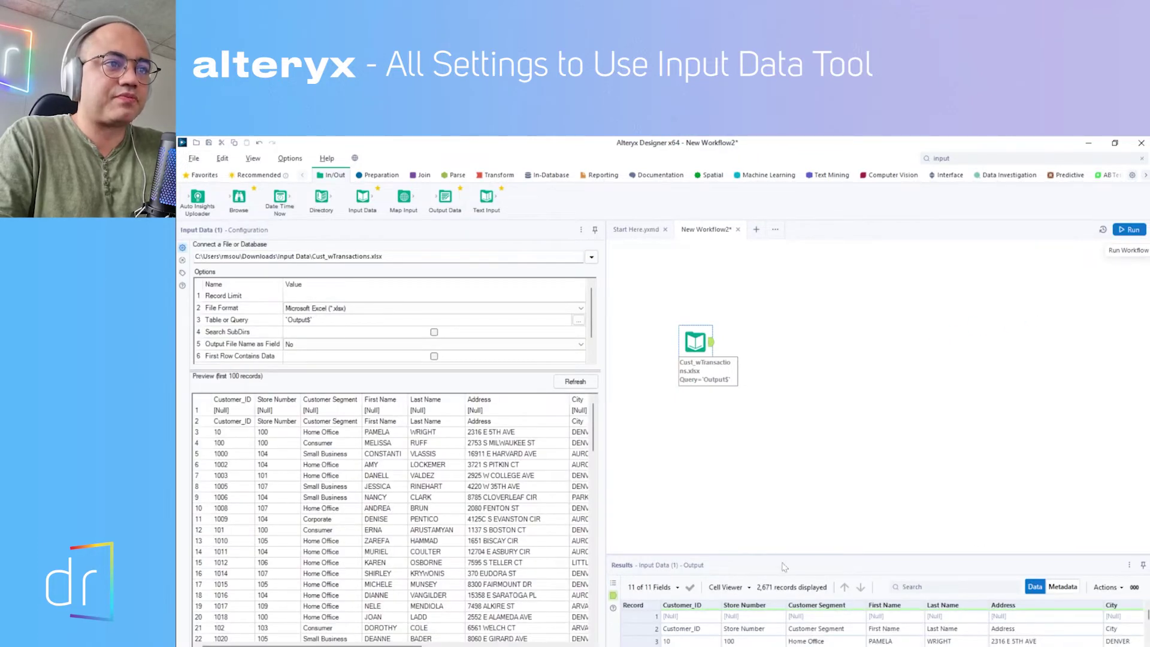
left_click_drag(788, 558, 779, 391)
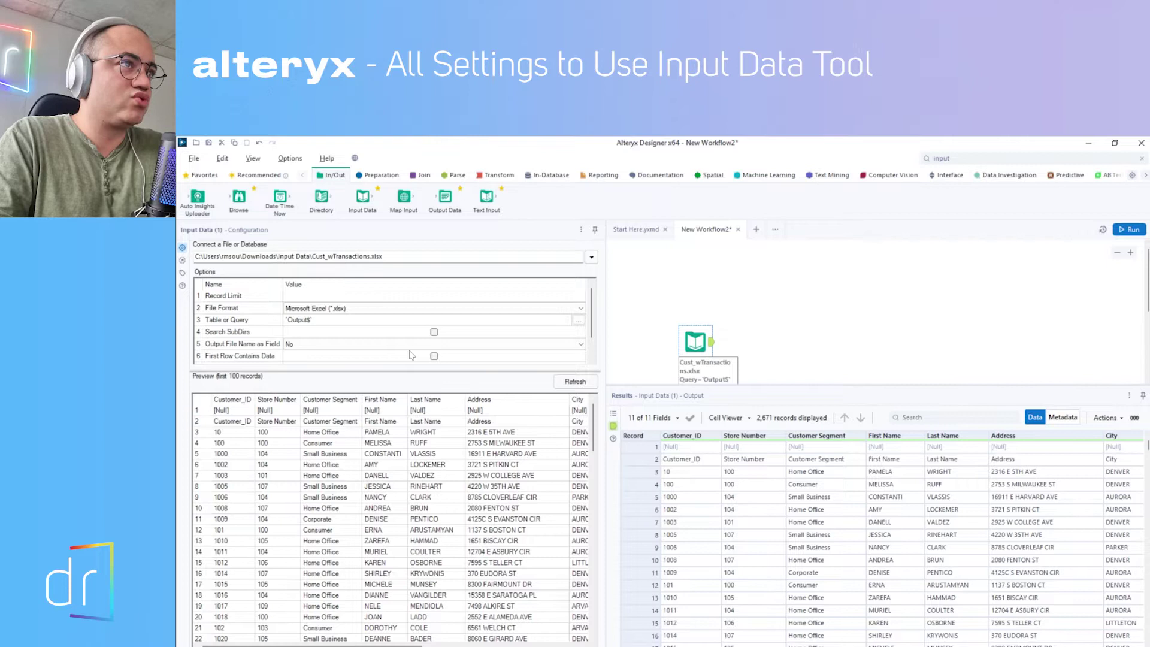
Set Start Data Import on Line to 6, rerun the workflow and reselect the Input Data tool.
scroll(591, 353, "down", 2)
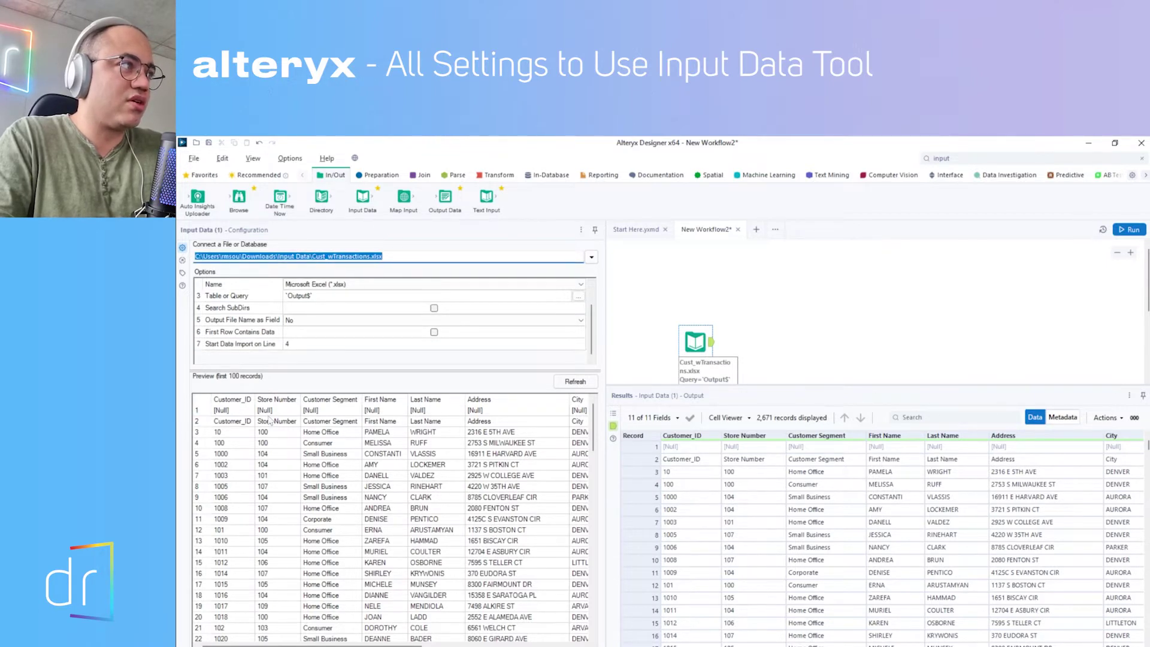
left_click(297, 342)
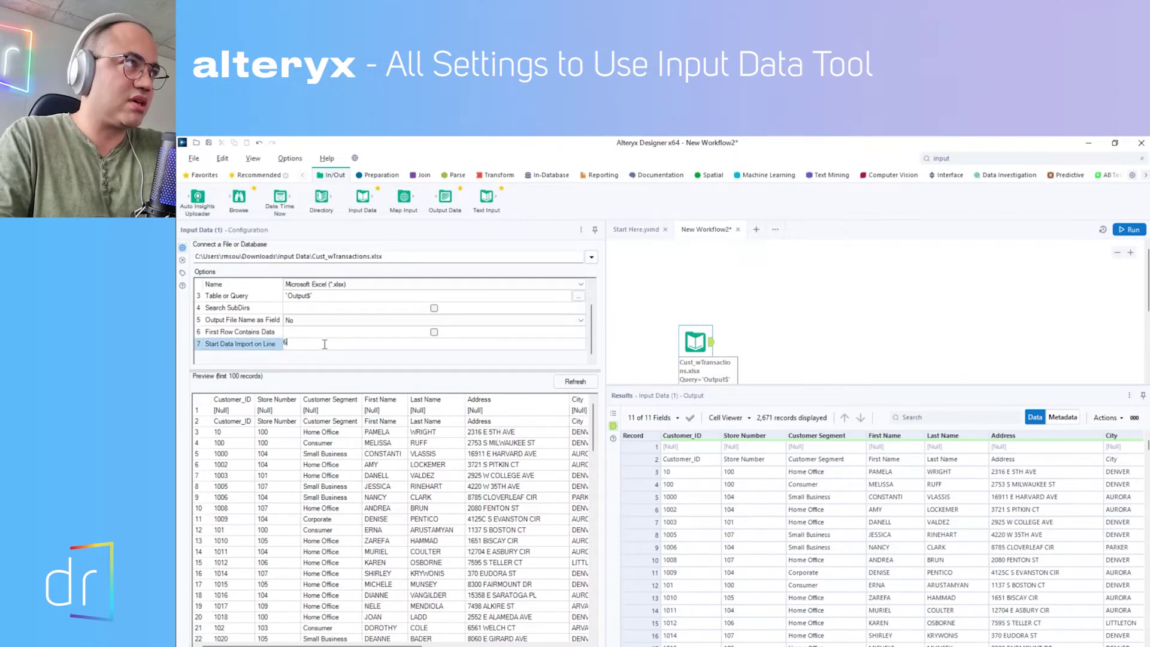
left_click(973, 339)
key("ctrl+r")
left_click(695, 341)
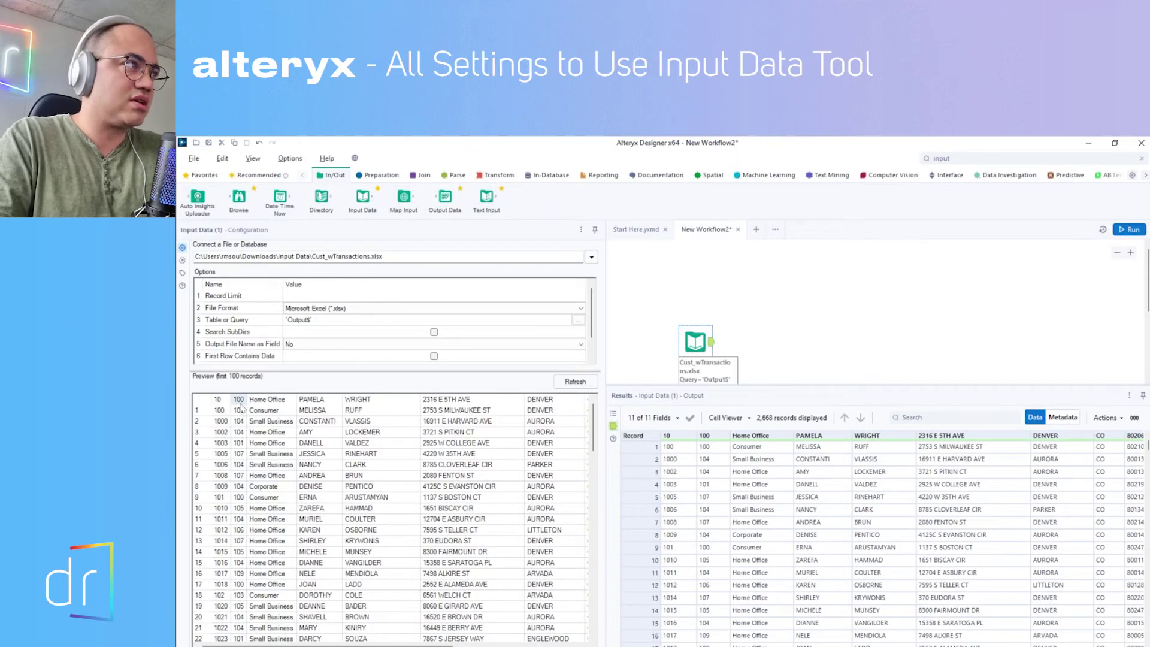
Set Output File Name as Field to Full Path and the data import start line to 1, and rerun the workflow.
left_click(307, 345)
scroll(597, 329, "down", 1)
left_click(340, 346)
left_click(341, 346)
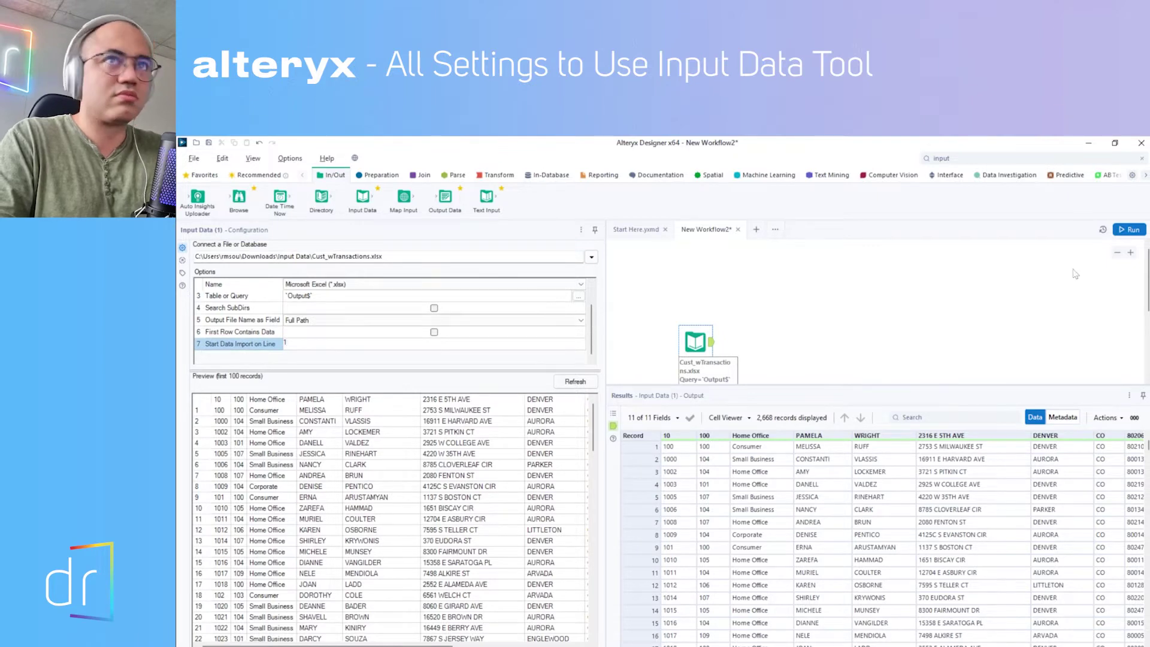
left_click(1003, 374)
left_click(701, 368)
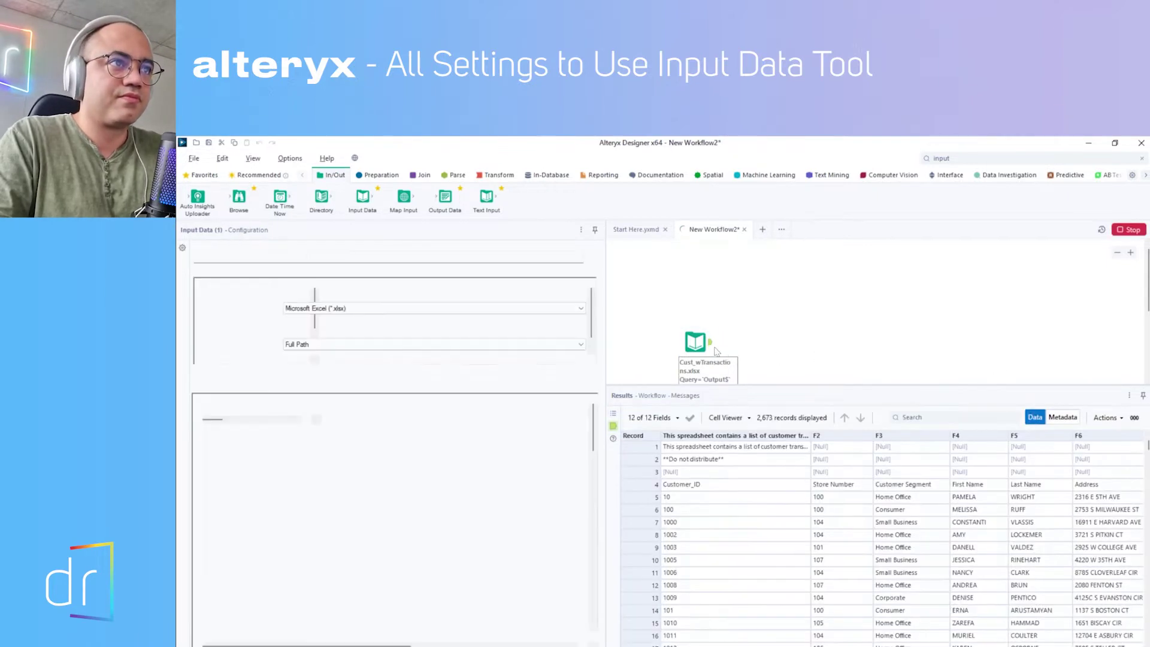
Check the first four result rows, set Start Data Import on Line to 4 and rerun the workflow.
left_click(647, 449)
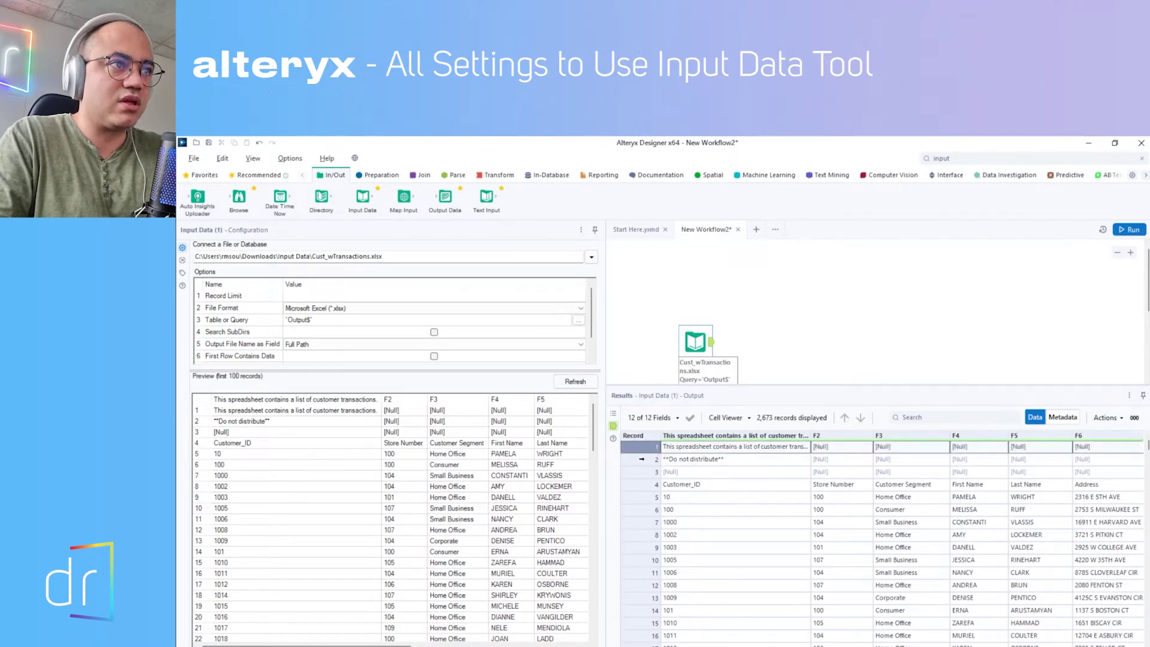
left_click(638, 463)
left_click(636, 474)
left_click(634, 486)
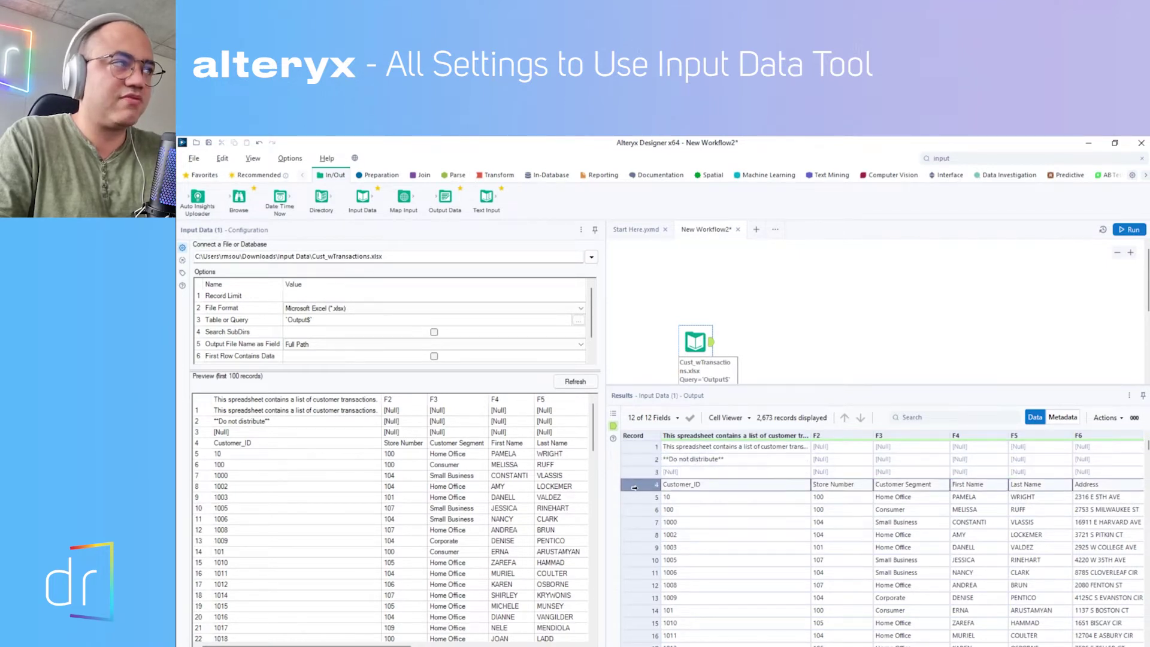
scroll(588, 354, "down", 1)
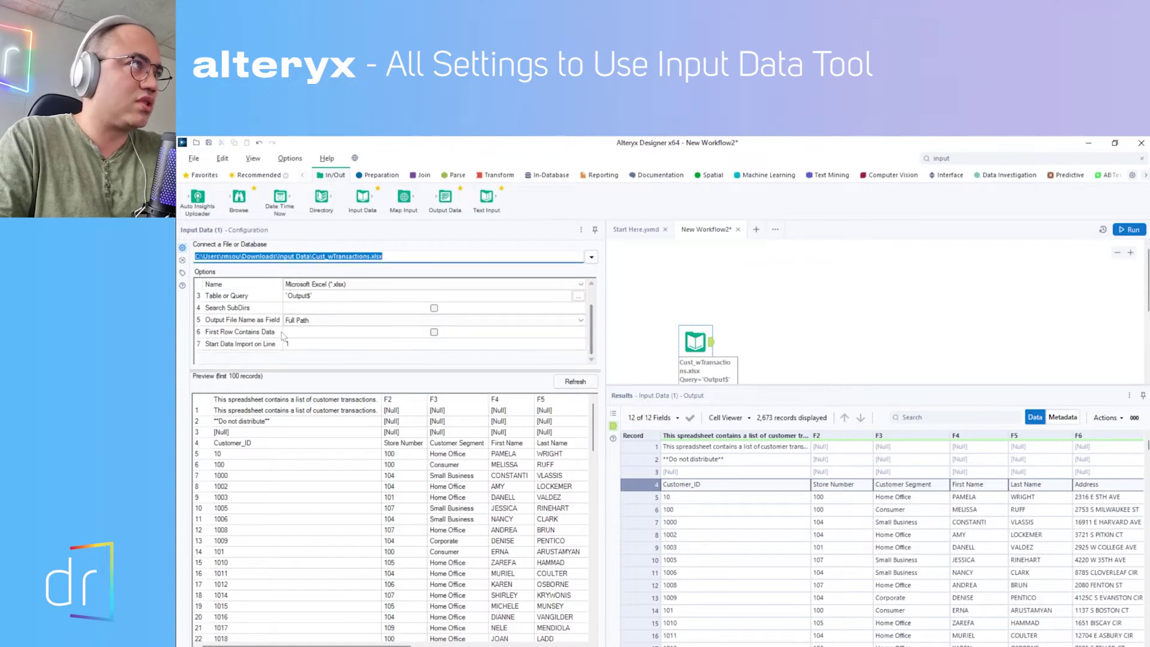
left_click(299, 345)
left_click(301, 345)
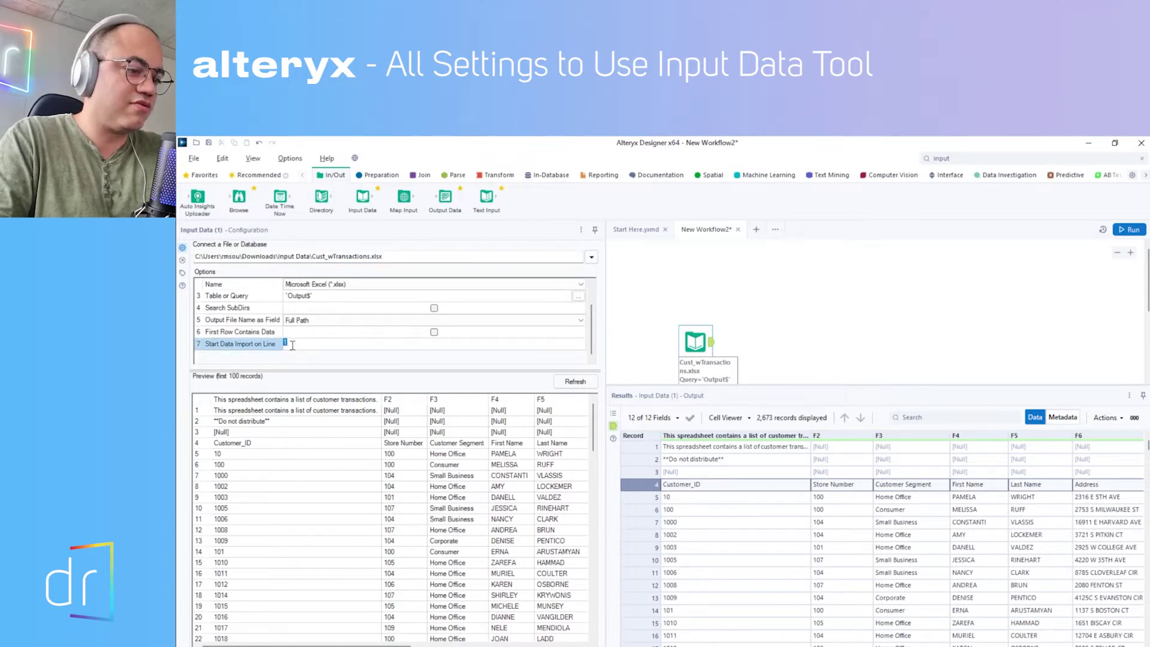
left_click(1129, 230)
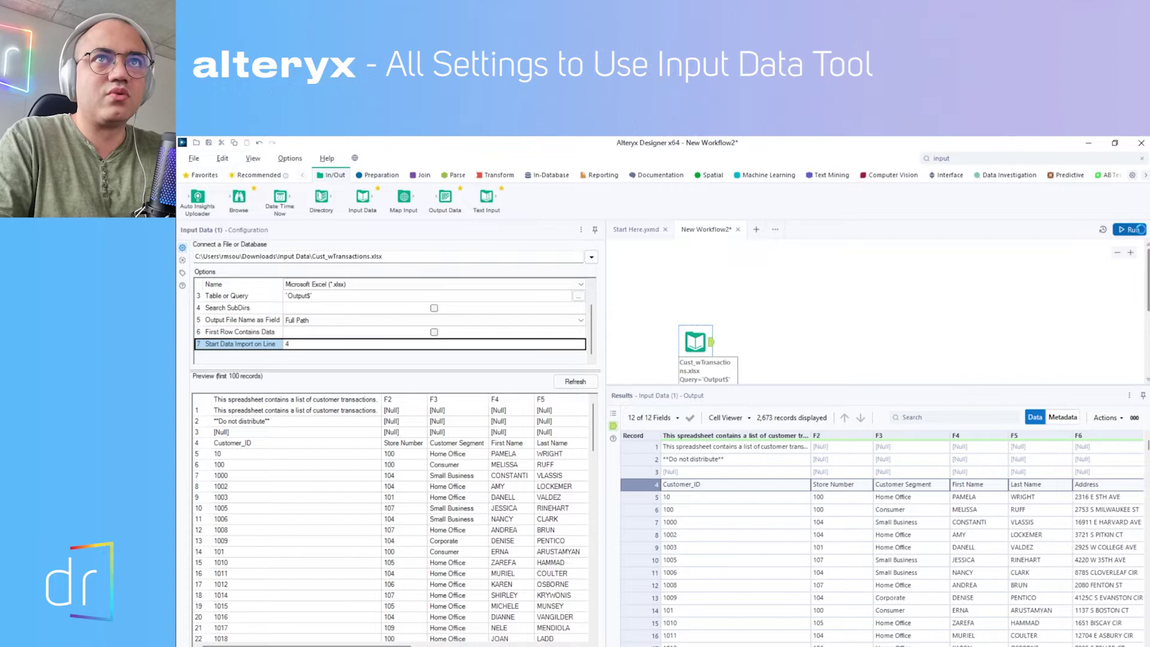
left_click(695, 342)
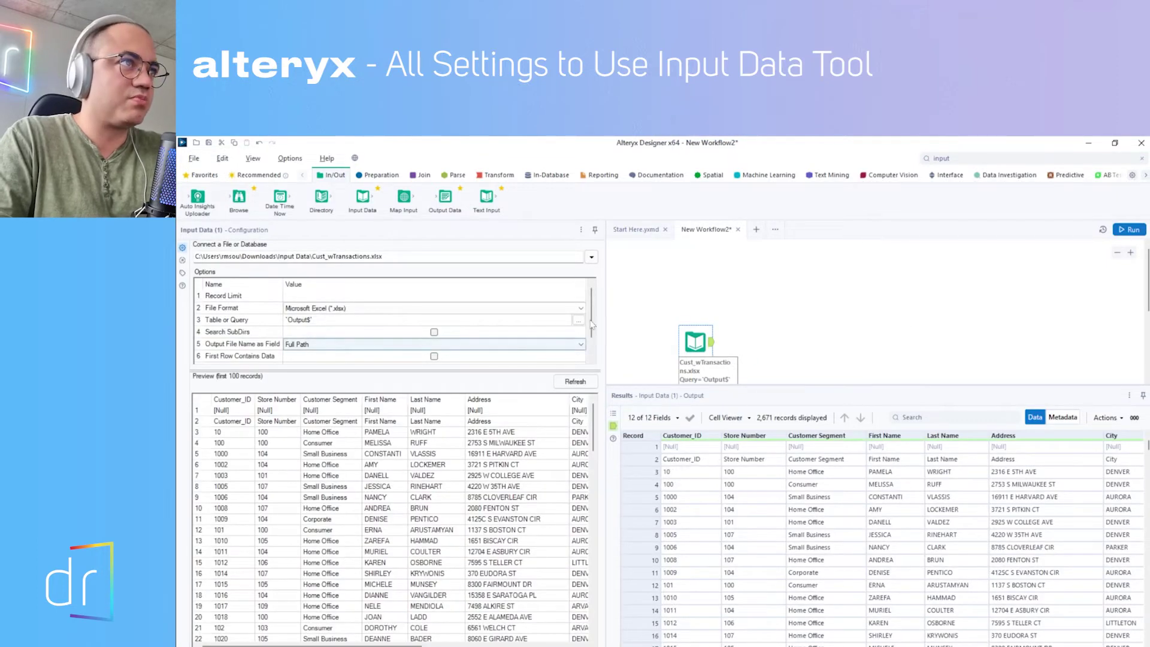
Set Start Data Import on Line to 5, rerun the workflow and view the Input Data tool's output.
scroll(580, 356, "down", 2)
left_click(330, 344)
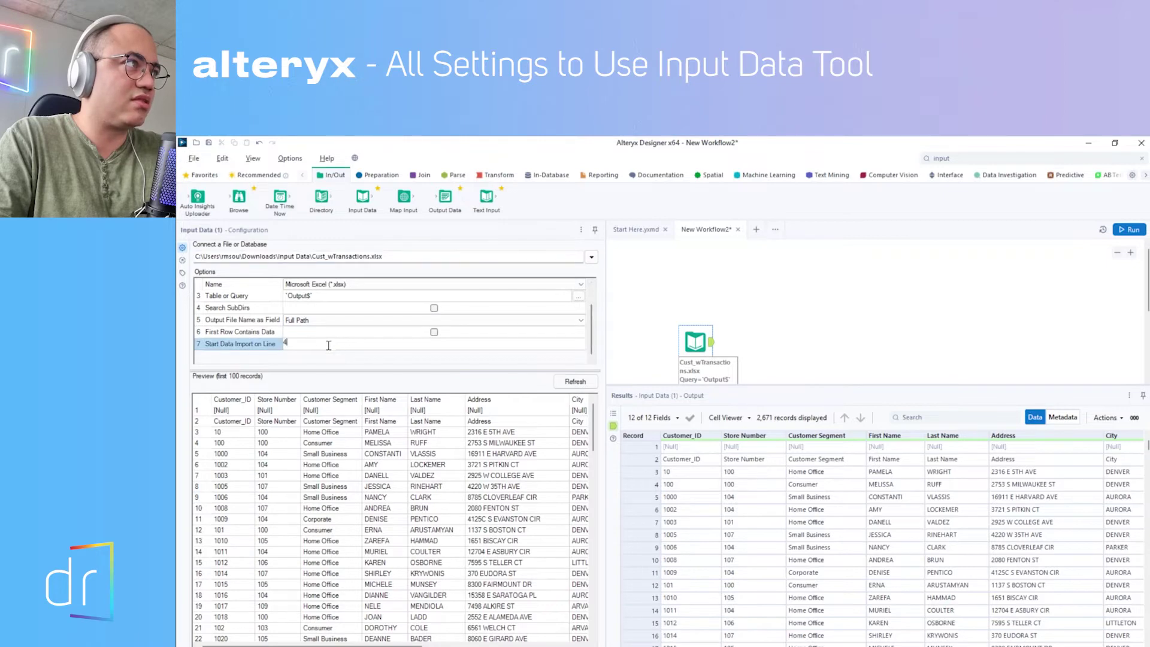
type("5")
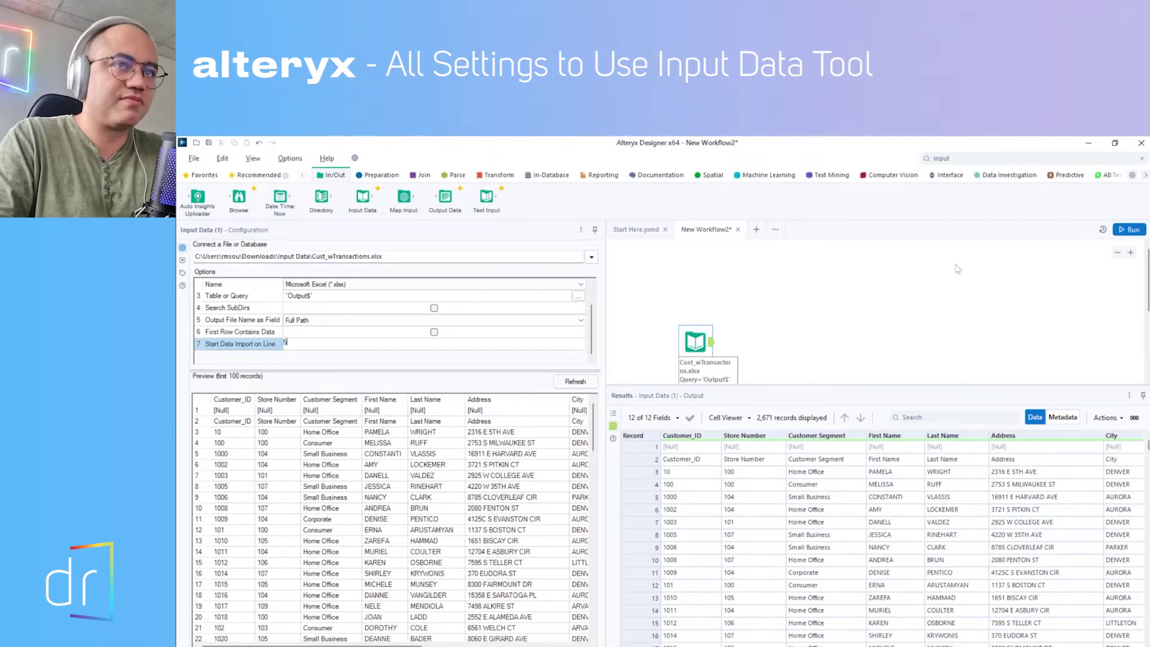
left_click(1129, 229)
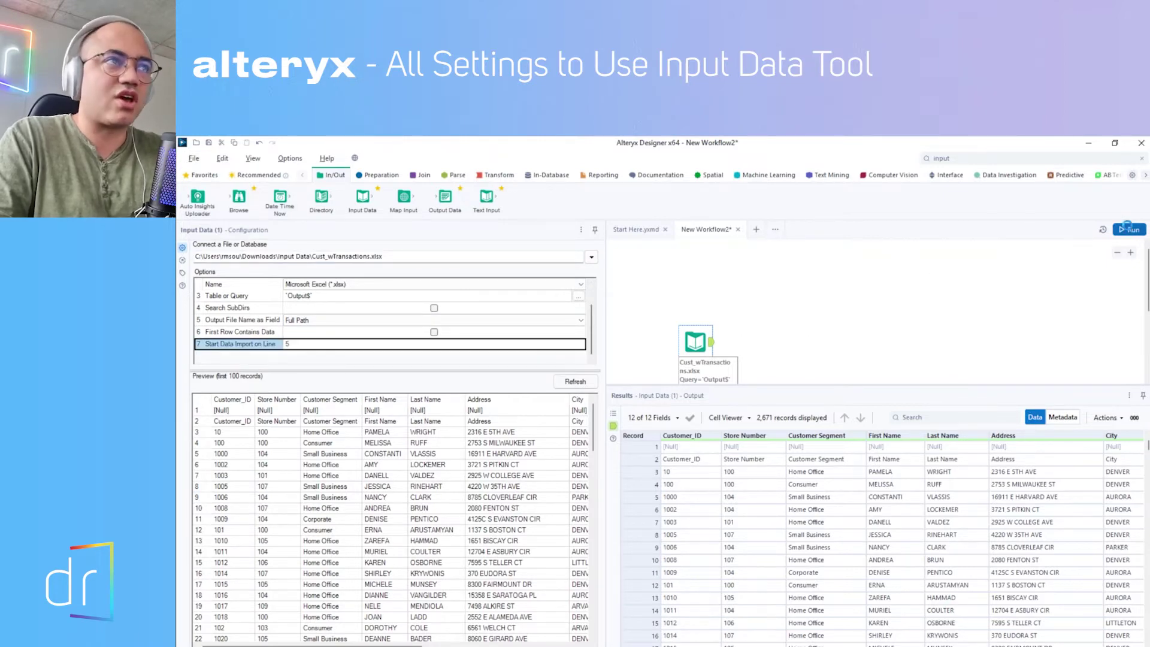
left_click(714, 351)
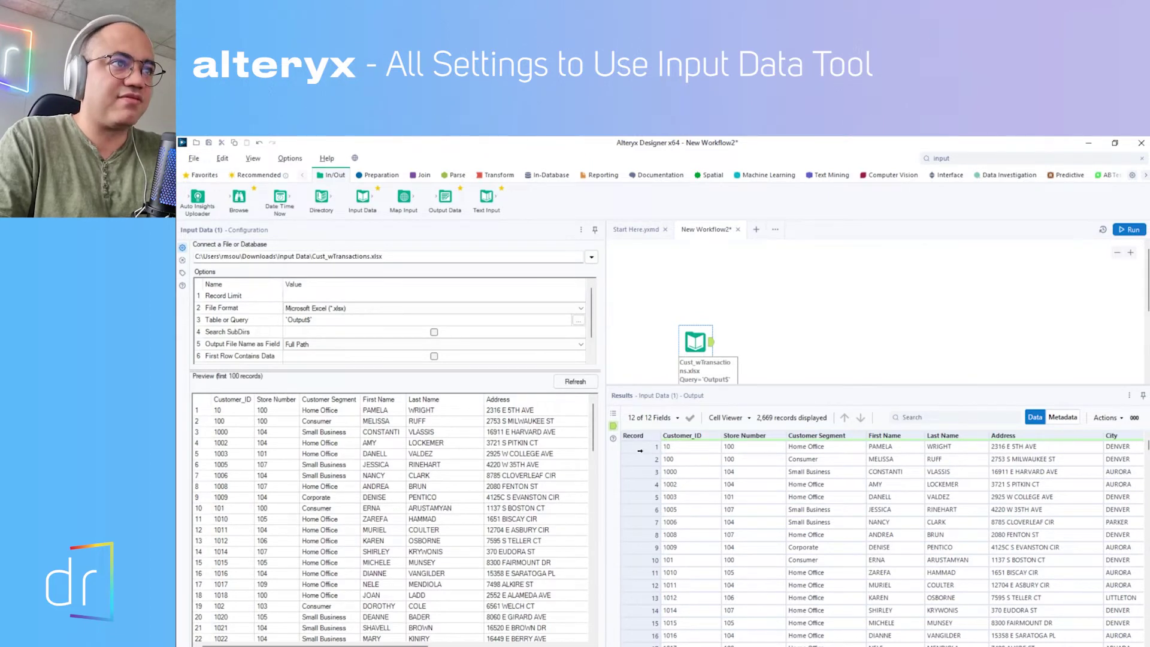
Set Start Data Import on Line to 1 and refresh the data preview.
left_click(591, 347)
left_click(289, 344)
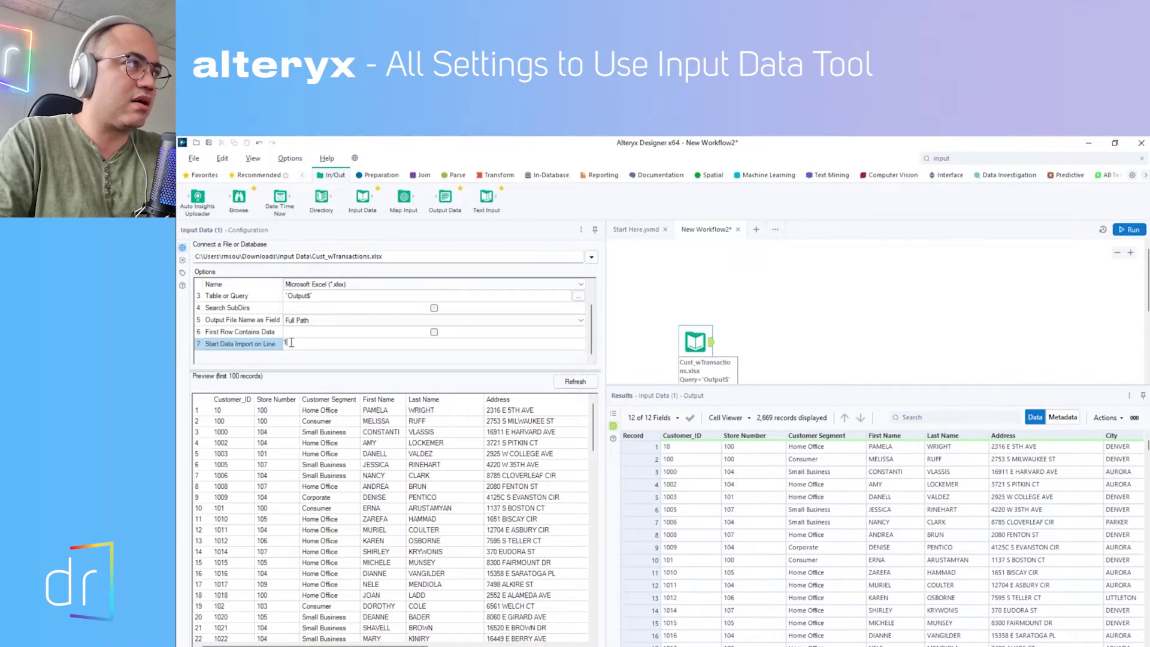
left_click(580, 383)
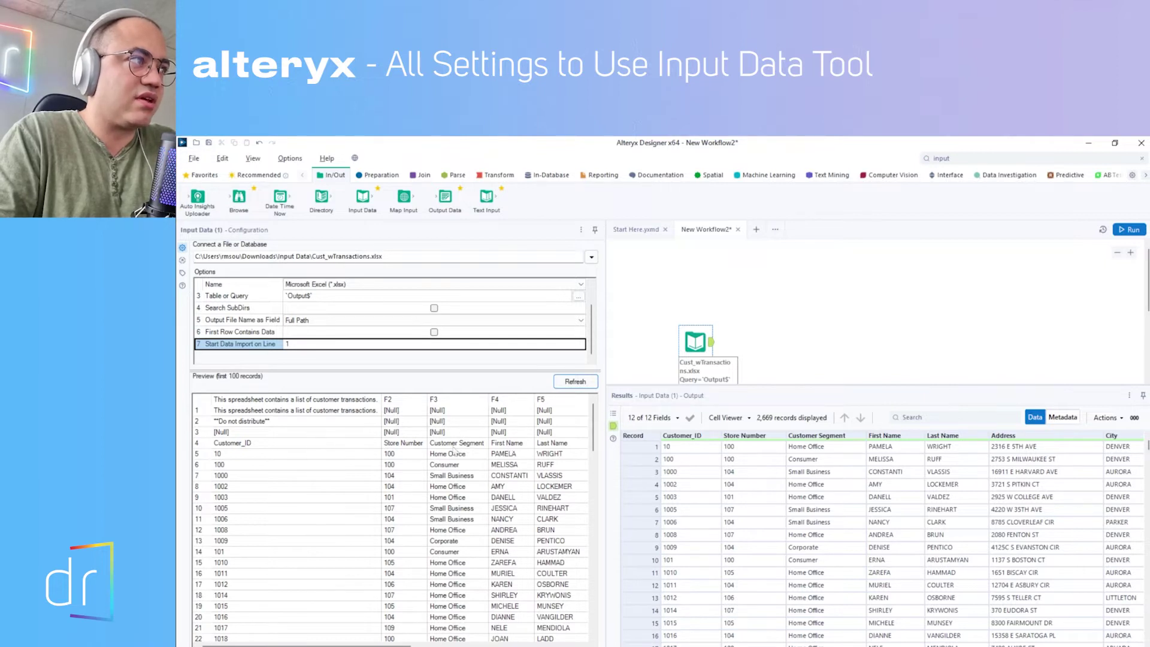
Check the header and first customer rows in the preview, set Start Data Import on Line to 5 and rerun the workflow.
left_click(294, 343)
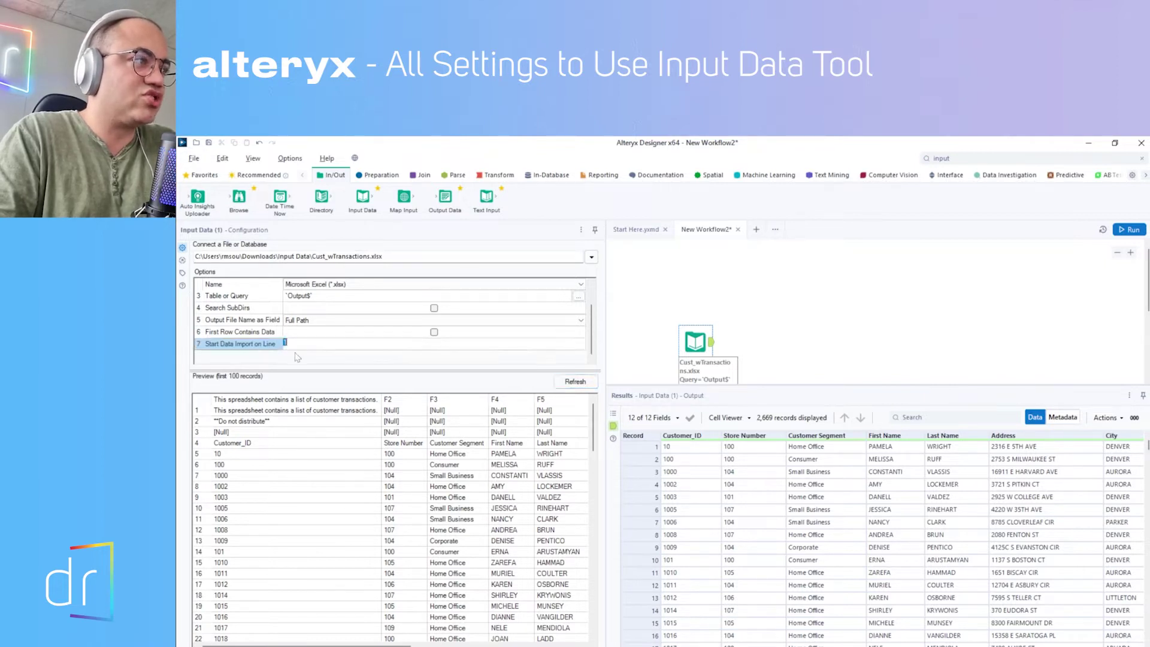
left_click(201, 454)
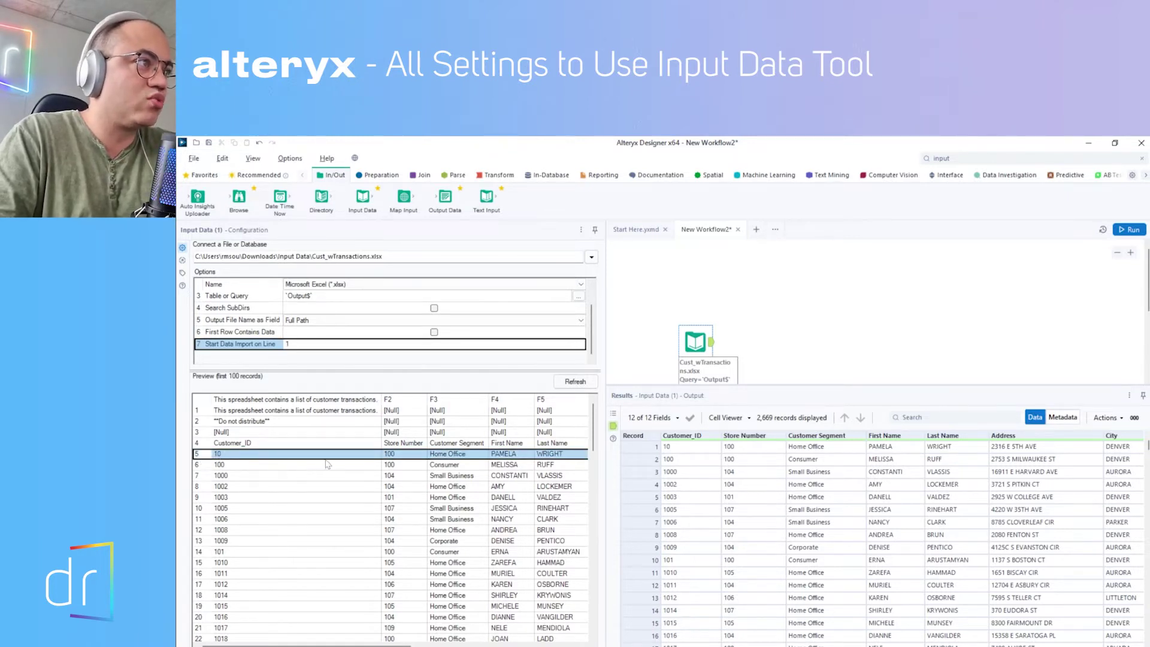
left_click(219, 445)
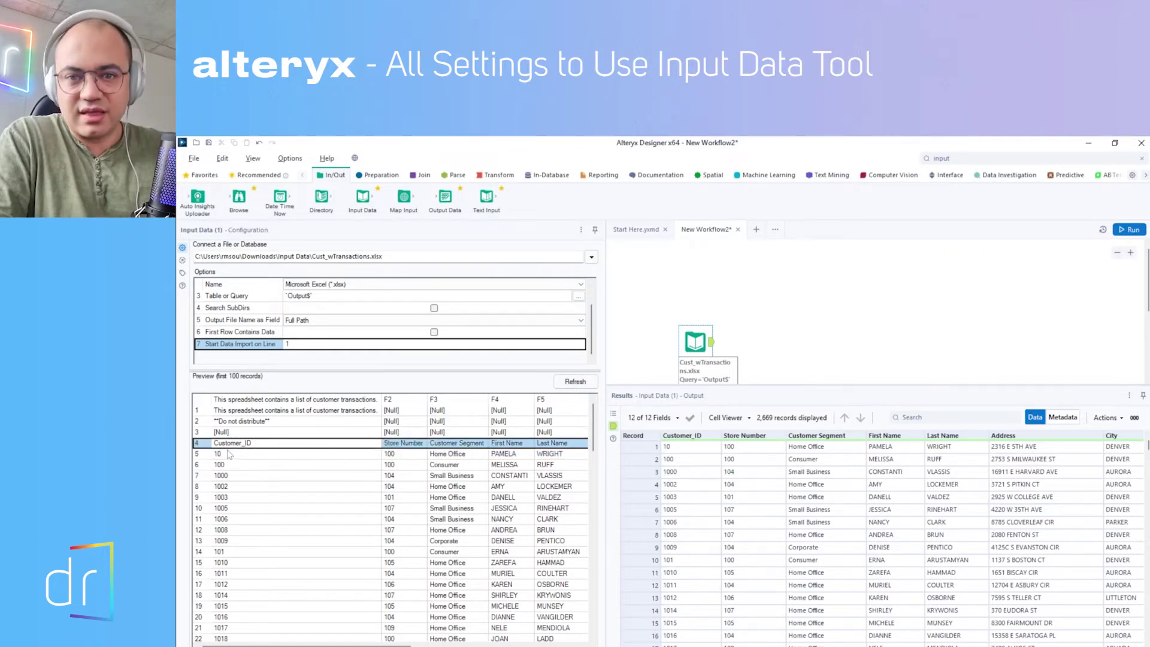
left_click(288, 342)
type("5")
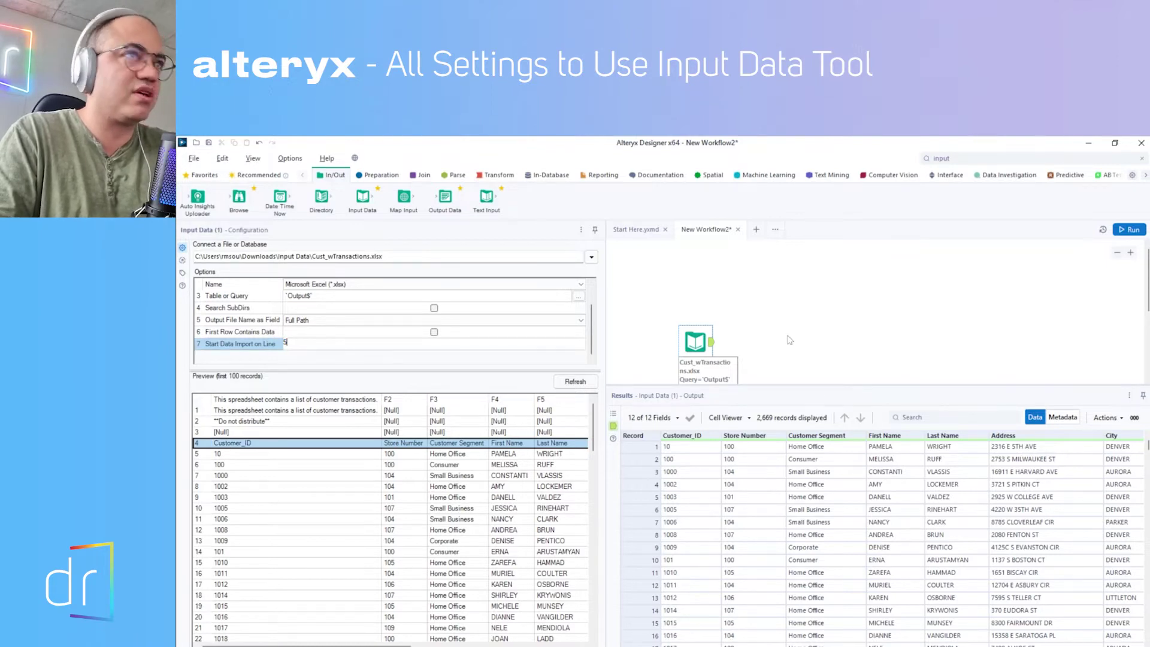
left_click(1129, 229)
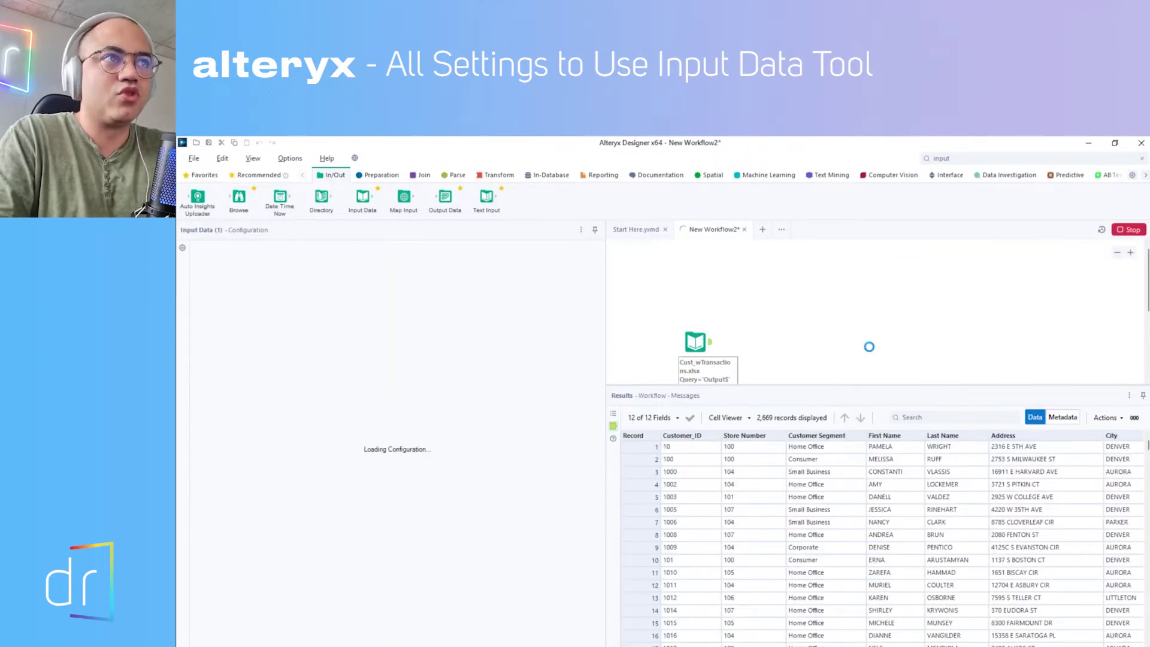
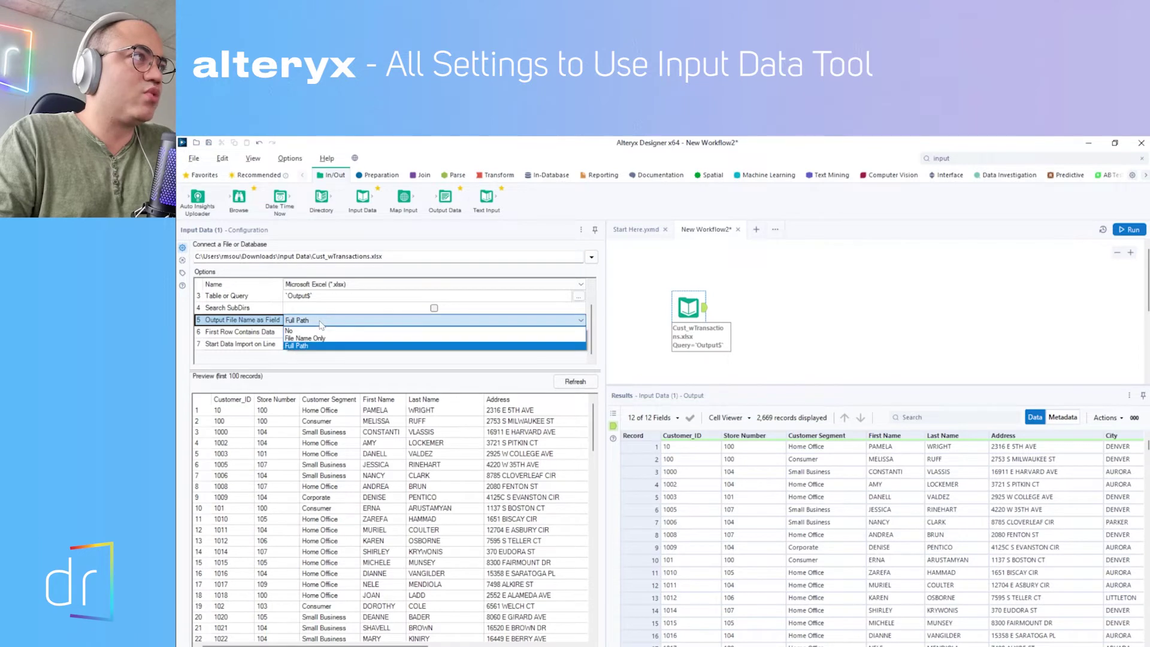
Set Output File Name as Field to No and rerun the workflow.
left_click(322, 322)
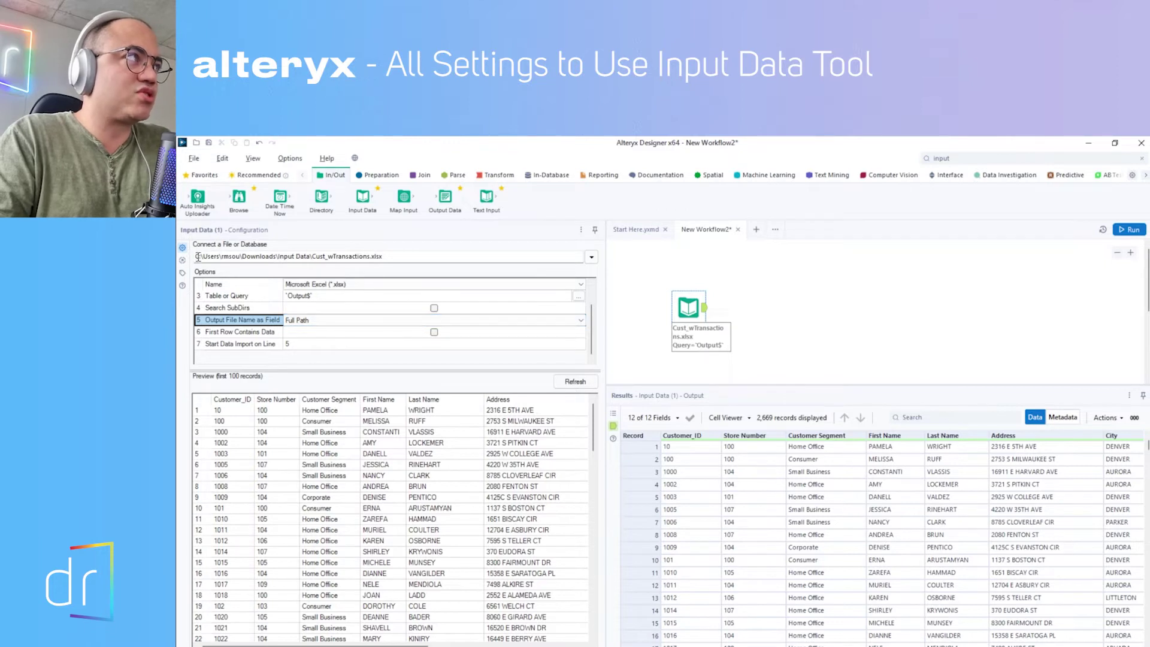
left_click_drag(198, 256, 384, 257)
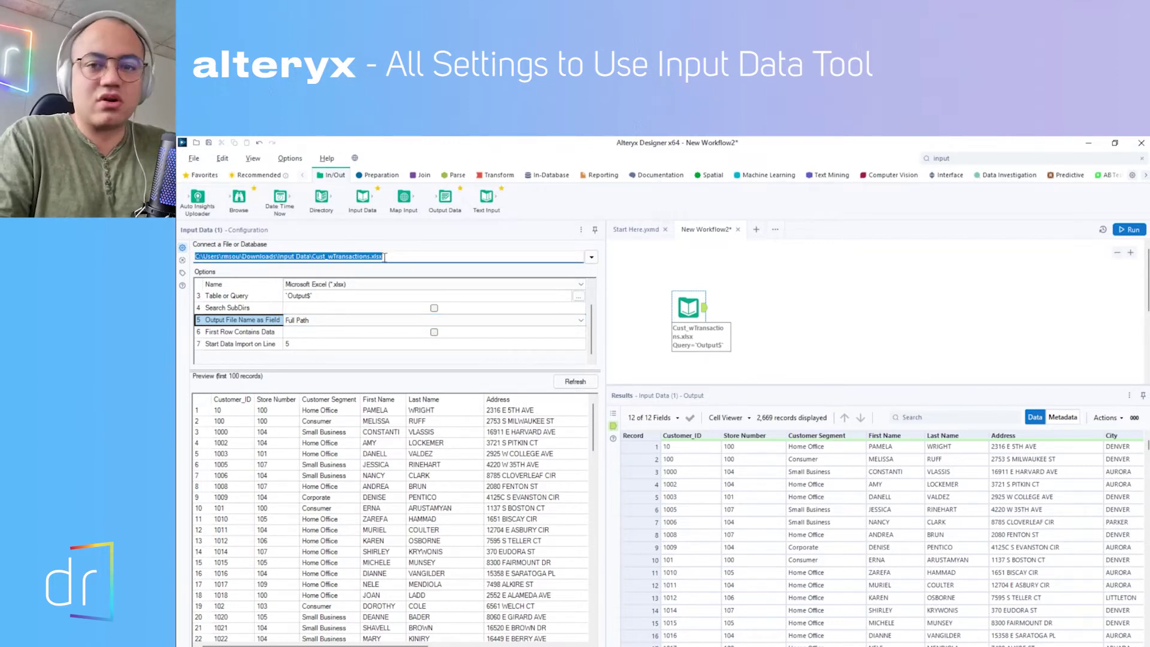
left_click(304, 323)
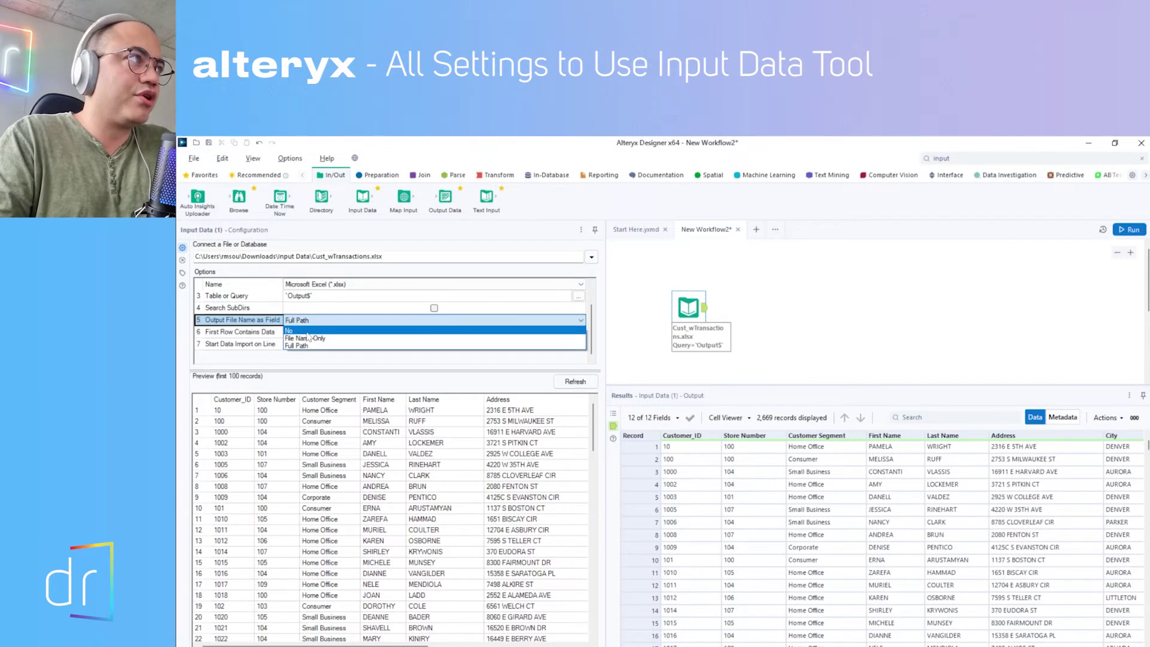
left_click(308, 330)
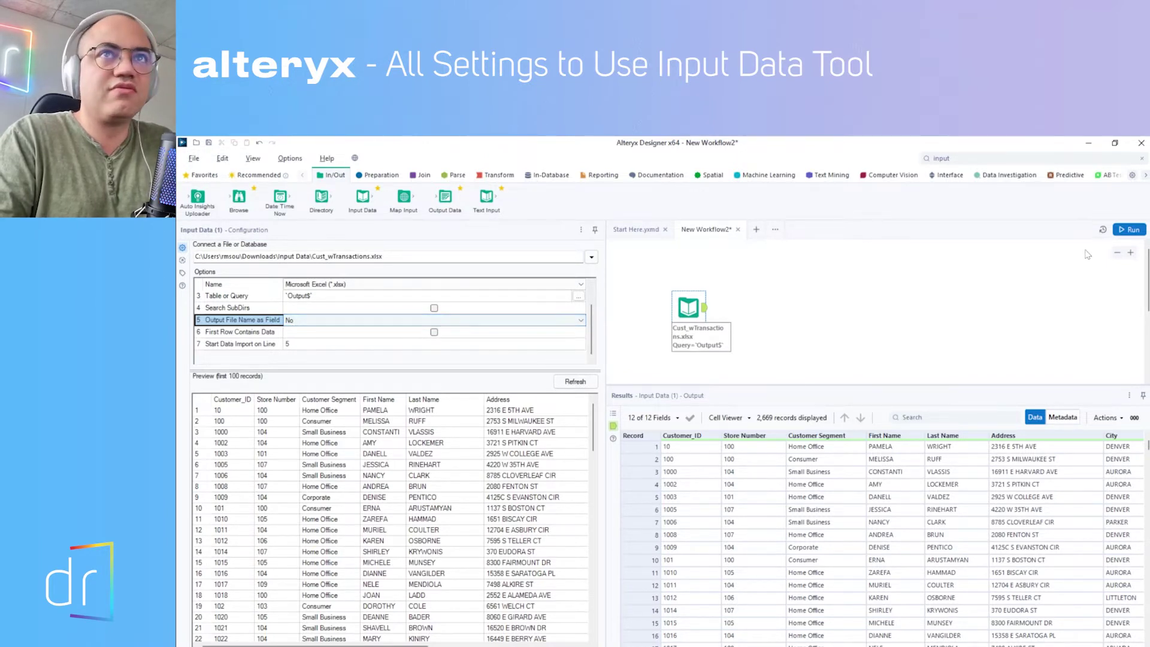
left_click(1129, 229)
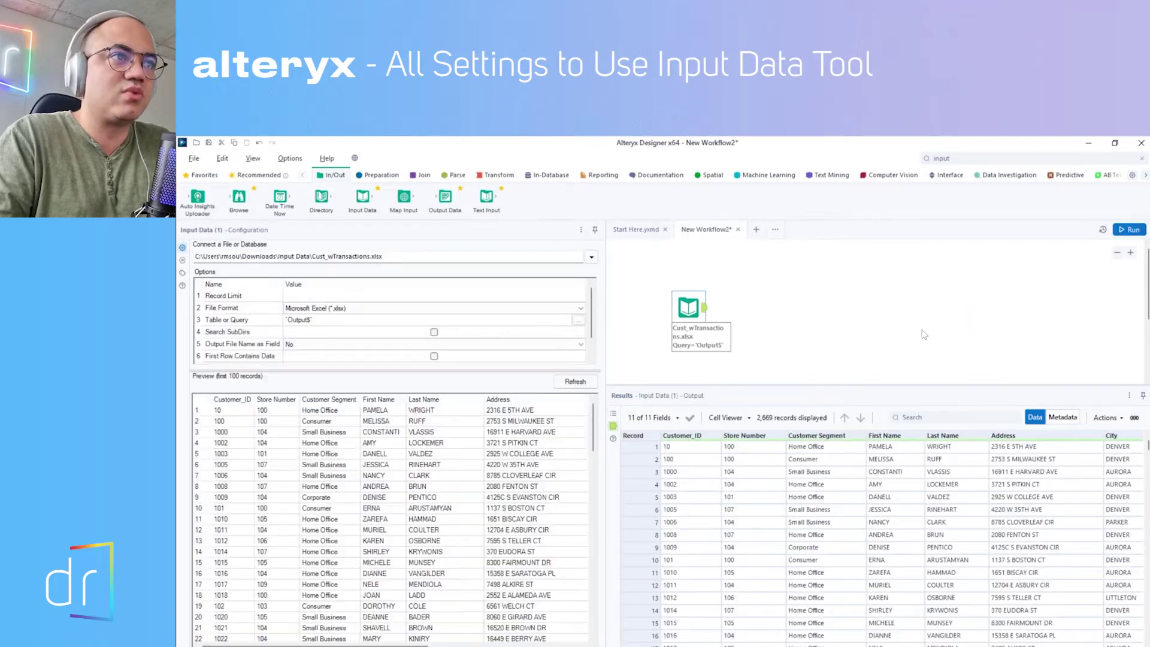
Look through all columns of the Input Data output to check whether a file name field is included.
scroll(739, 633, "right", 5)
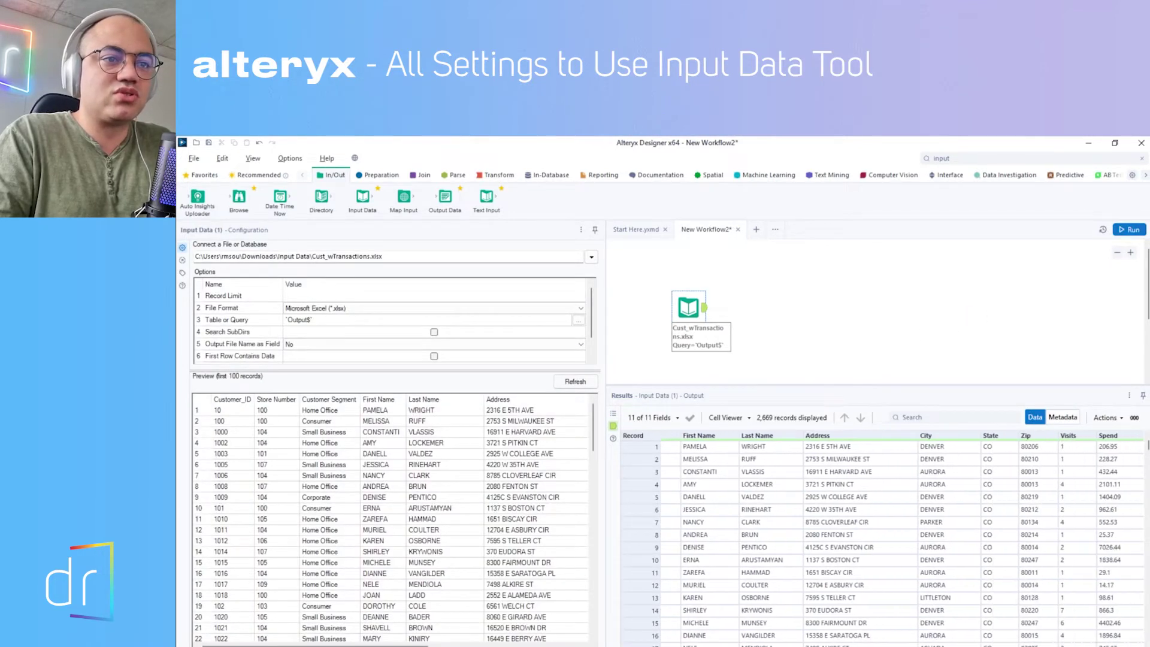
scroll(740, 633, "left", 5)
scroll(739, 633, "right", 5)
scroll(739, 633, "left", 5)
scroll(739, 633, "right", 5)
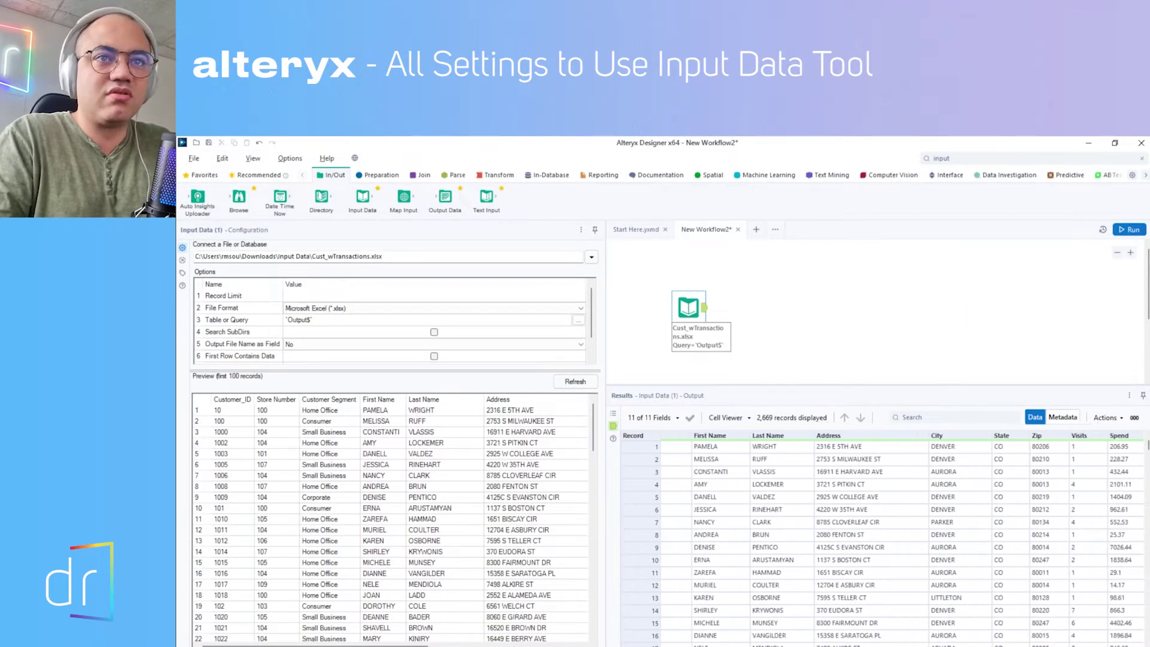
scroll(636, 552, "left", 5)
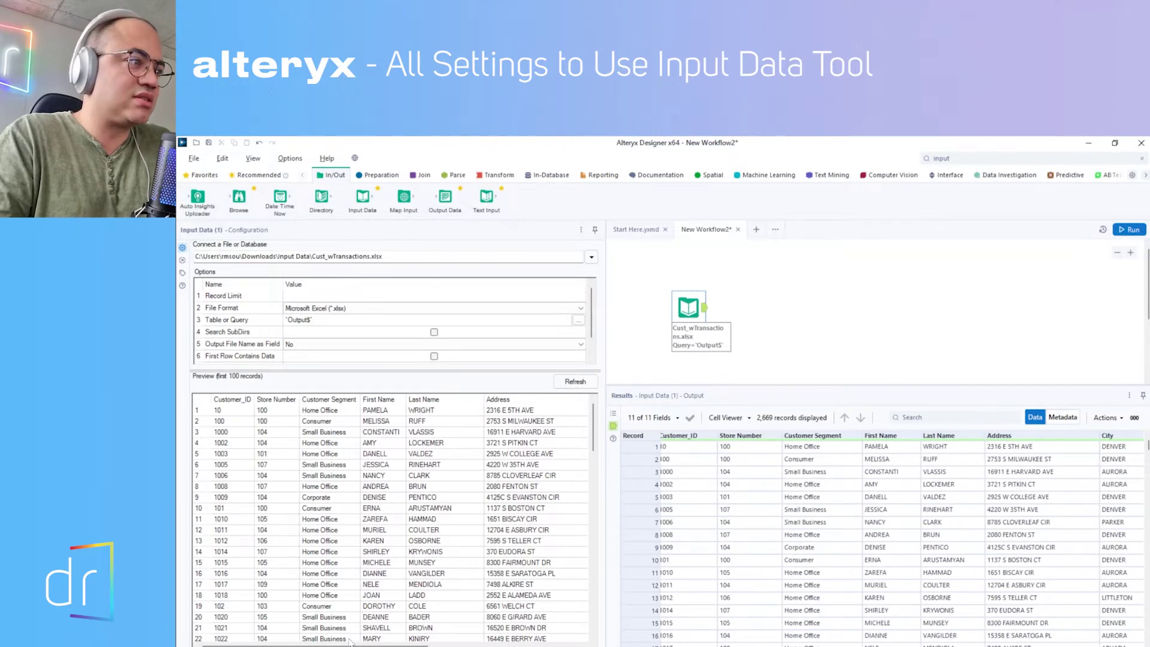
mouse_move(350, 644)
left_mouse_down()
mouse_move(500, 644)
mouse_move(372, 642)
left_mouse_up()
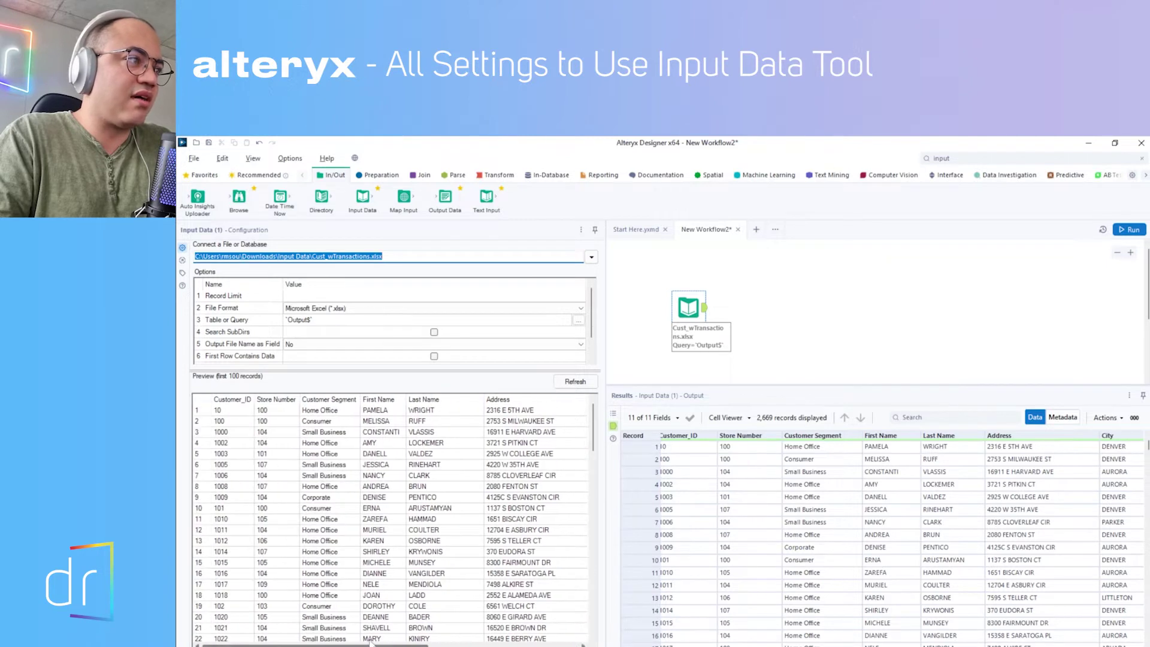
scroll(880, 539, "right", 3)
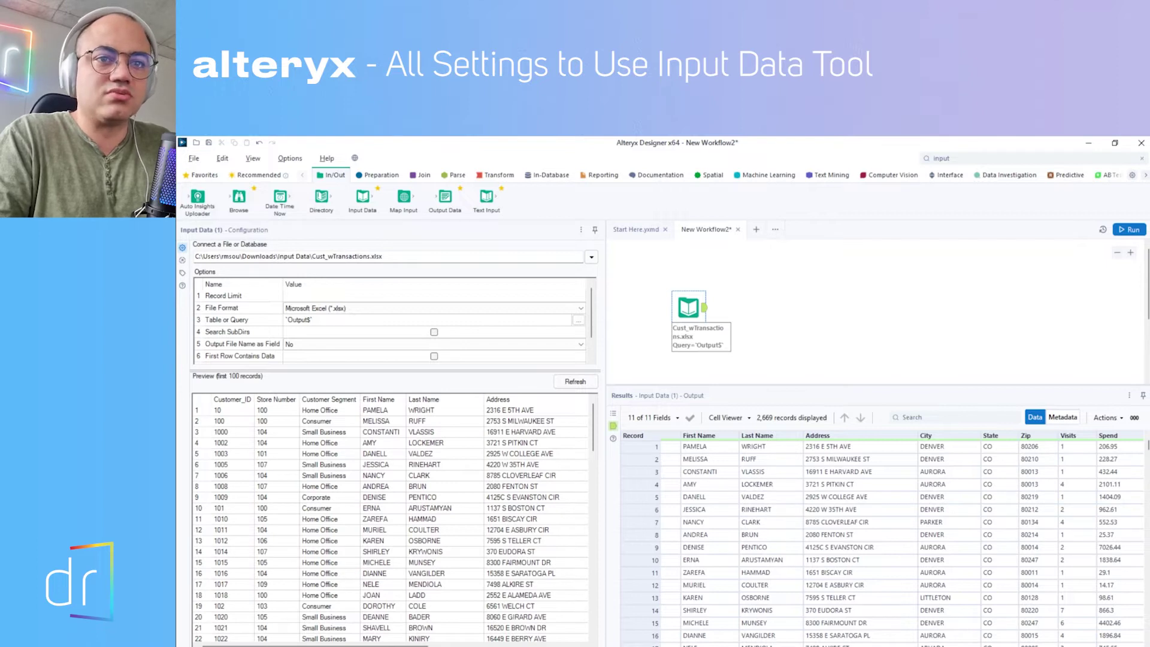
scroll(666, 639, "left", 3)
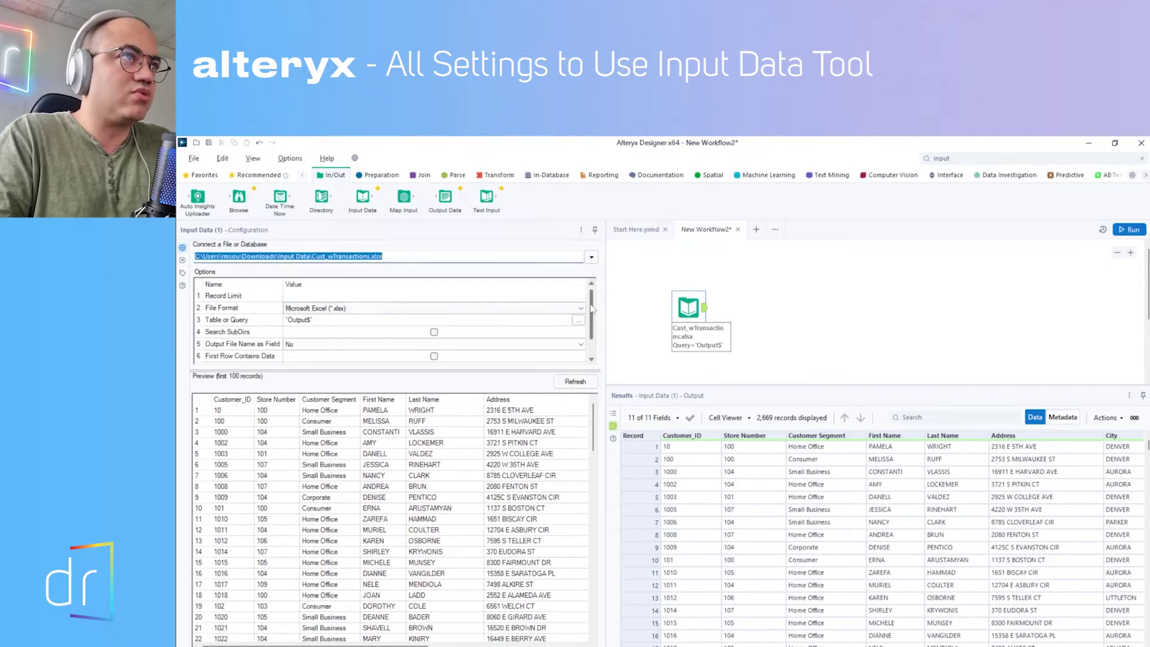
Set Output File Name as Field to File Name Only and rerun the workflow.
scroll(288, 318, "down", 1)
left_click(295, 322)
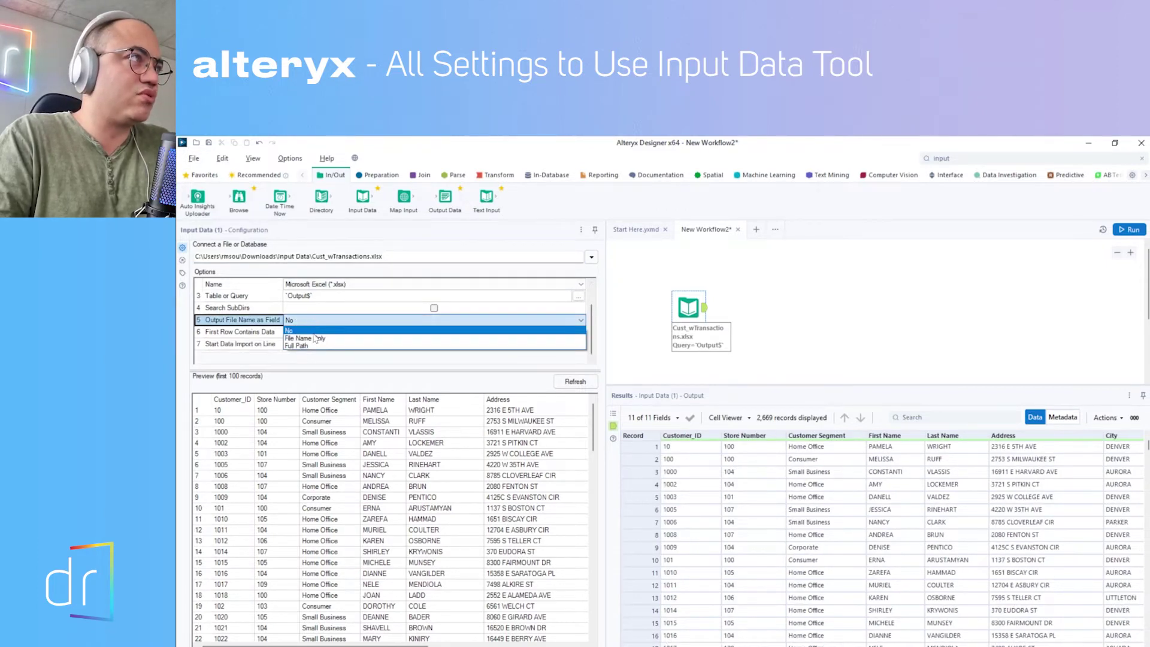
left_click(303, 338)
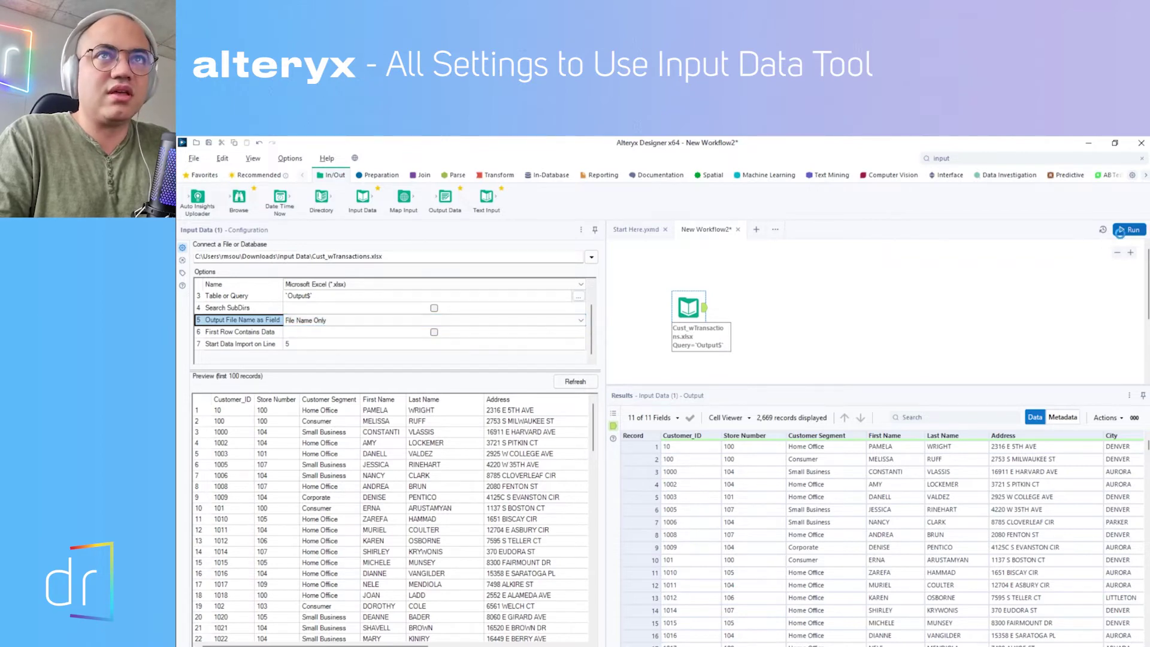
left_click(1129, 230)
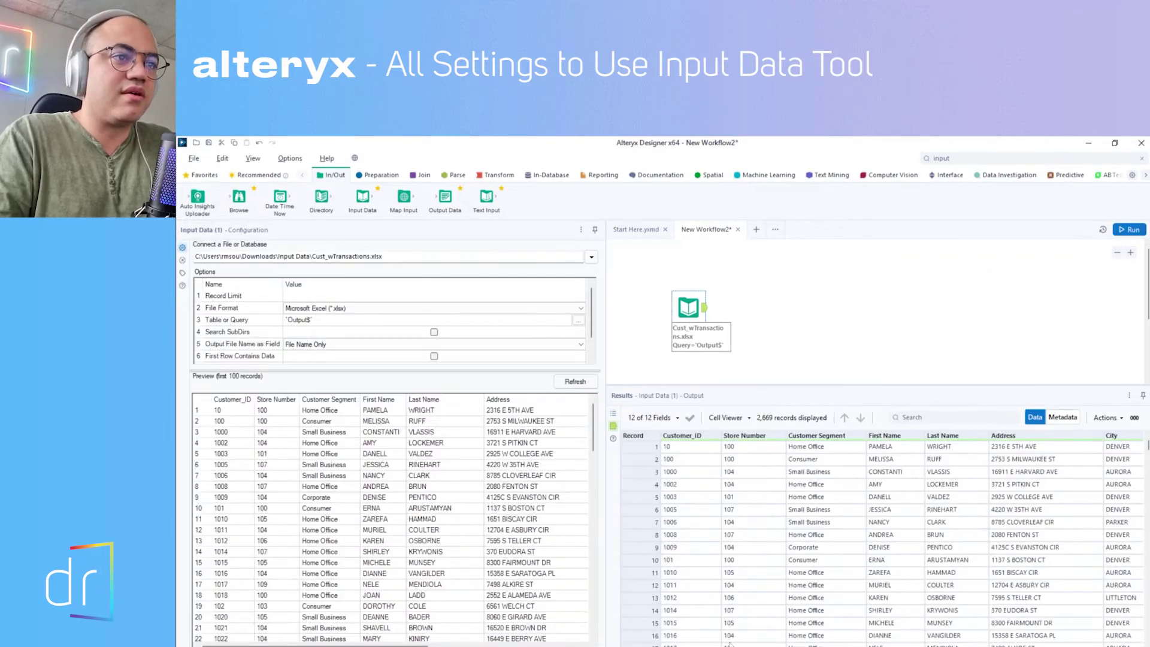
Examine the values of the FileName column in several records of the output.
scroll(729, 644, "right", 5)
scroll(737, 644, "left", 5)
scroll(748, 644, "right", 1)
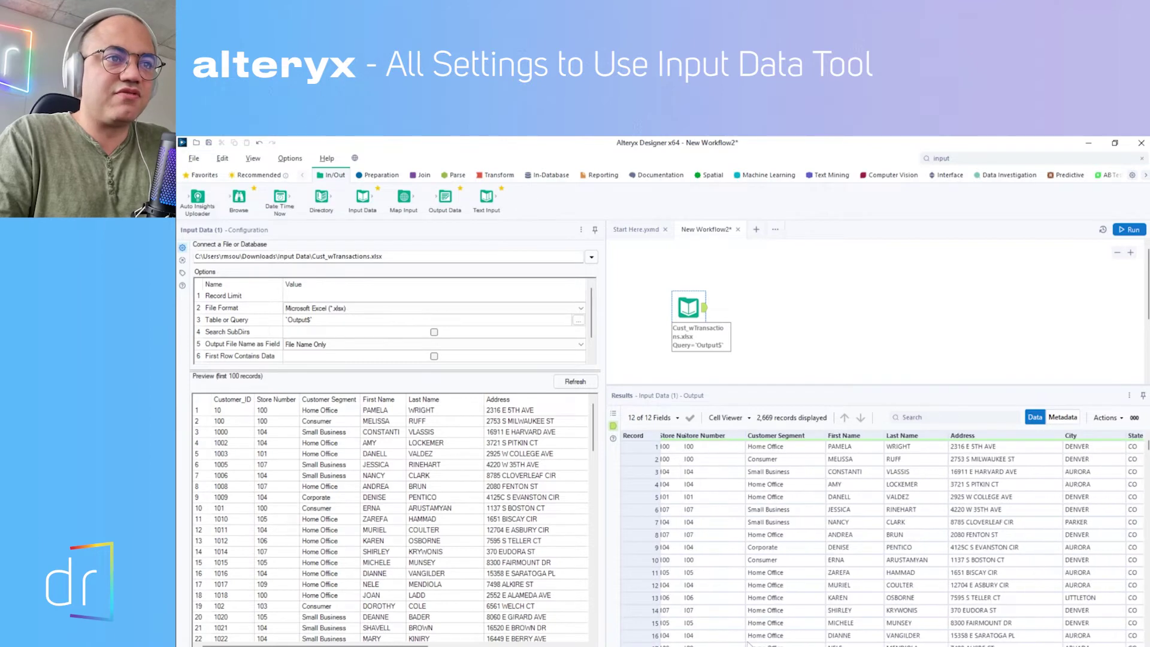
scroll(748, 644, "right", 3)
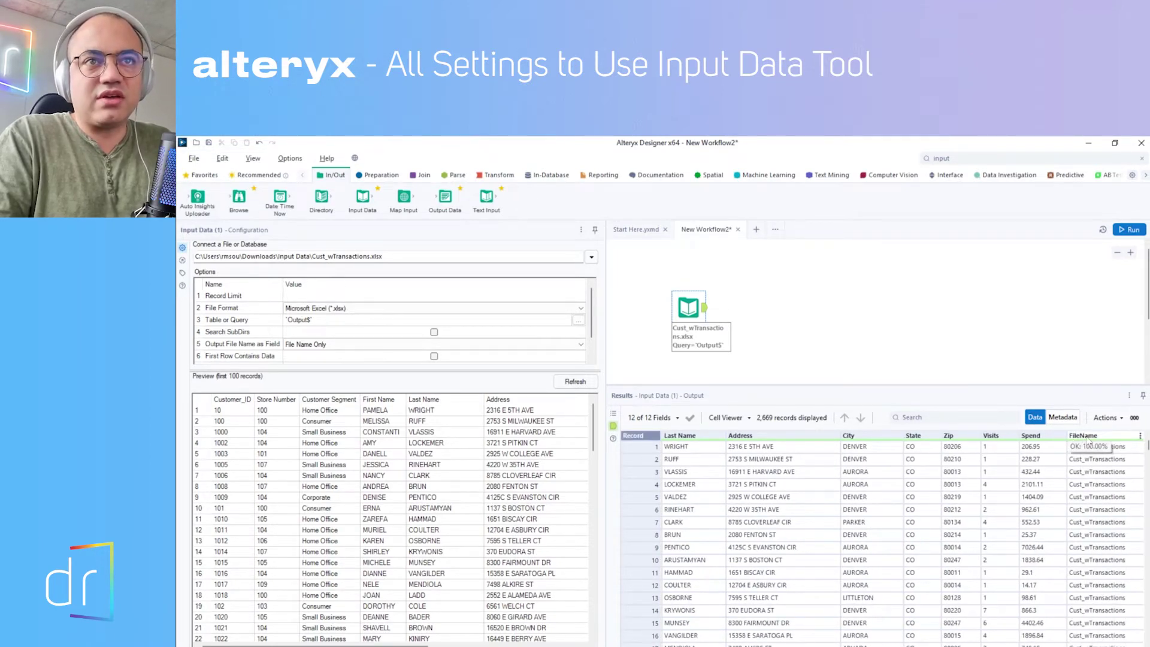
left_click(1105, 534)
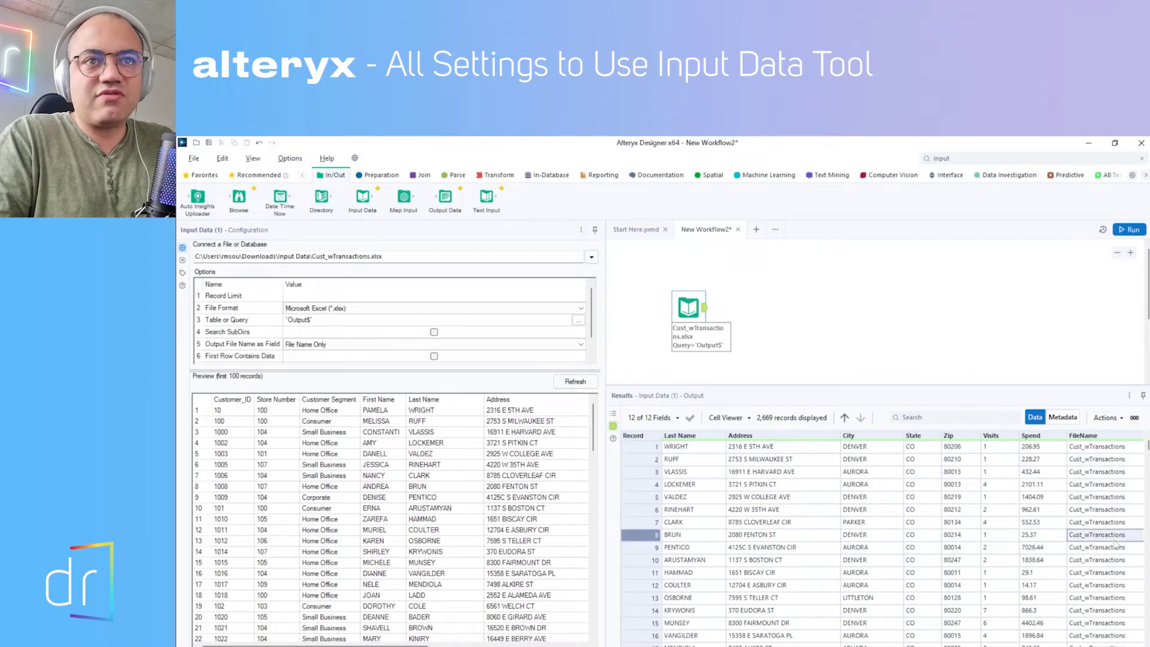
left_click(1110, 585)
left_click(1108, 598)
left_click(1105, 534)
left_click(1100, 498)
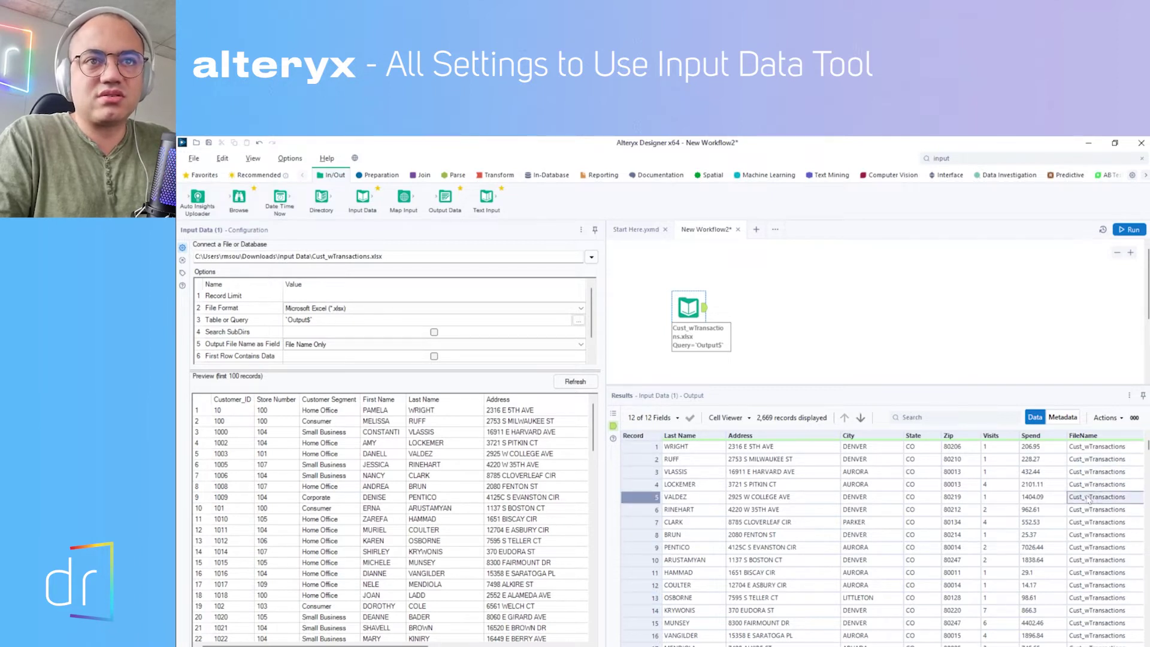
left_click(1111, 486)
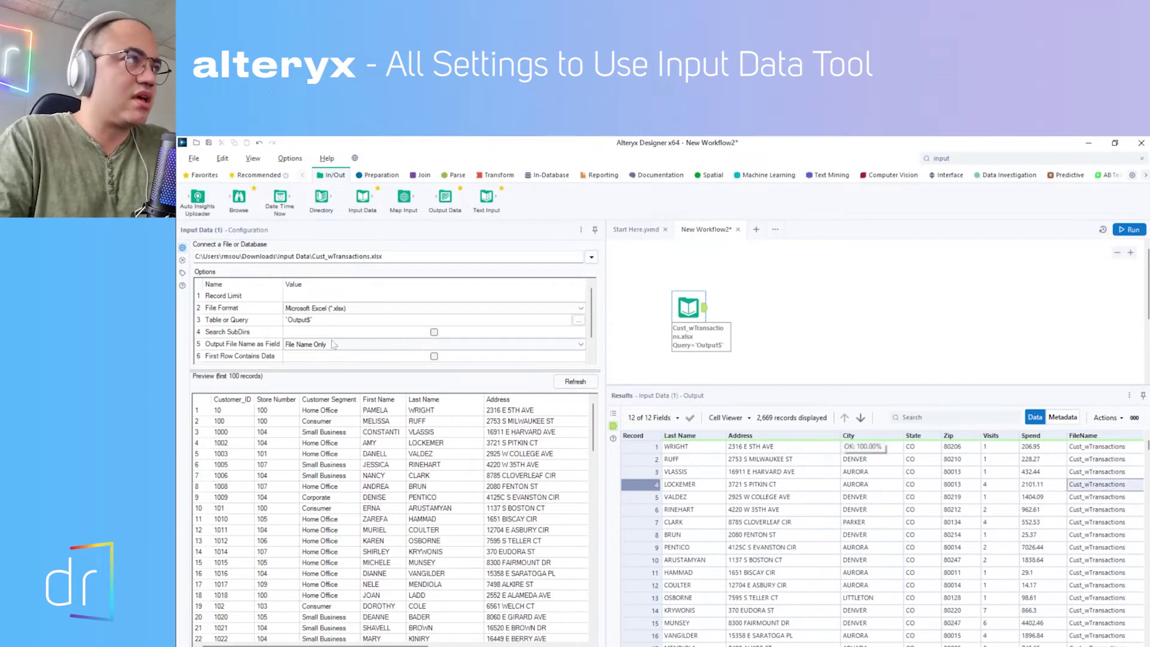
Set Output File Name as Field to Full Path and rerun the workflow.
scroll(595, 320, "down", 1)
left_click(474, 319)
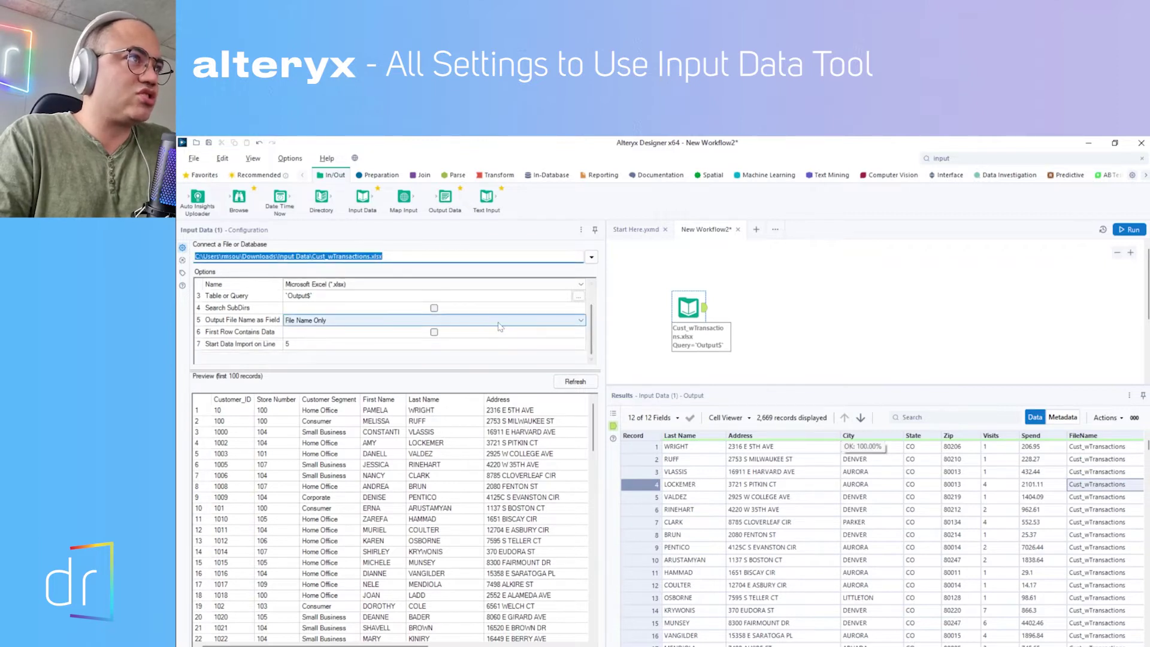
left_click(471, 346)
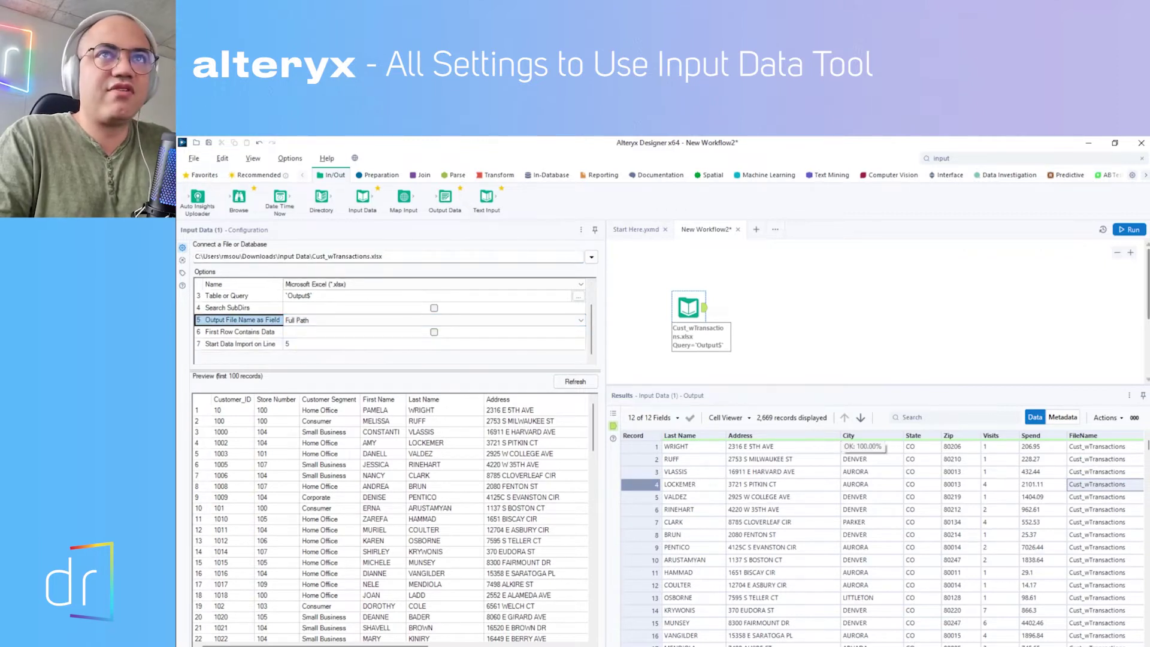
left_click(1130, 230)
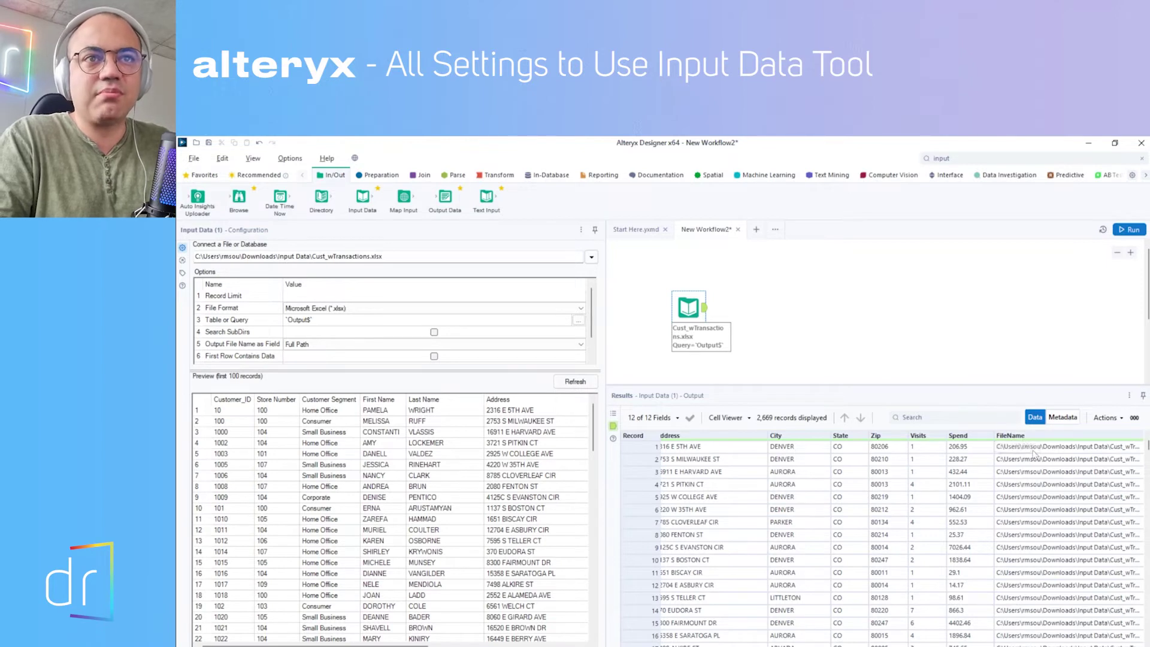
Inspect the file paths in the FileName column for the first few output records.
left_click(1029, 447)
key("Down")
key("Down")
key("Down")
key("Down")
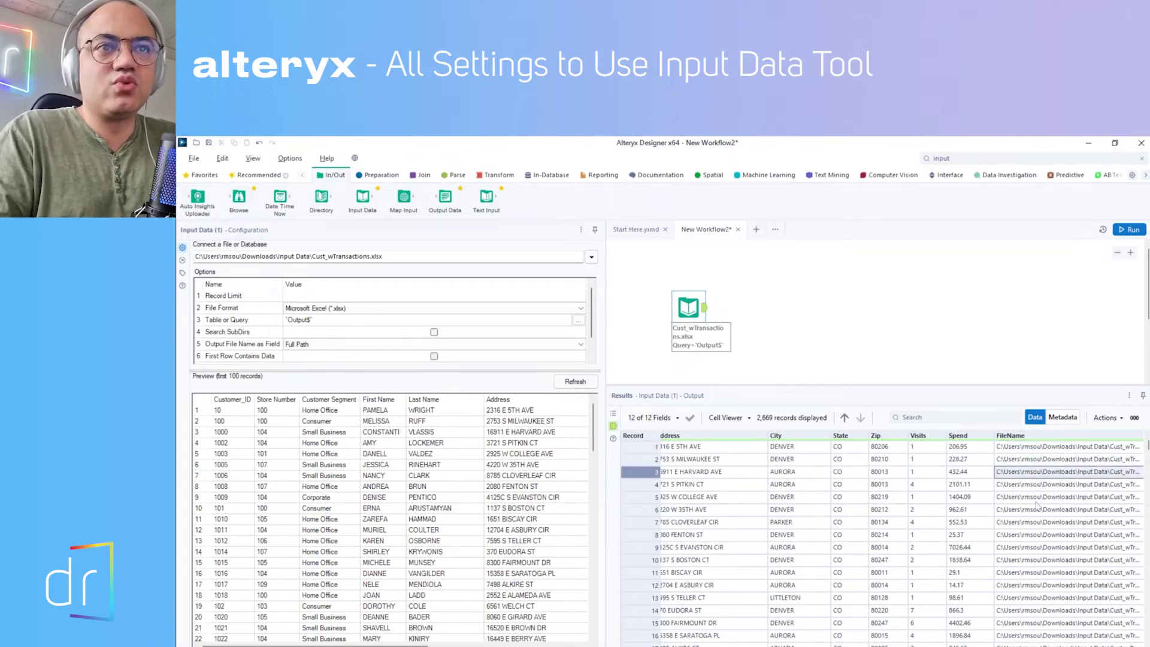
key("Up")
left_click(1032, 450)
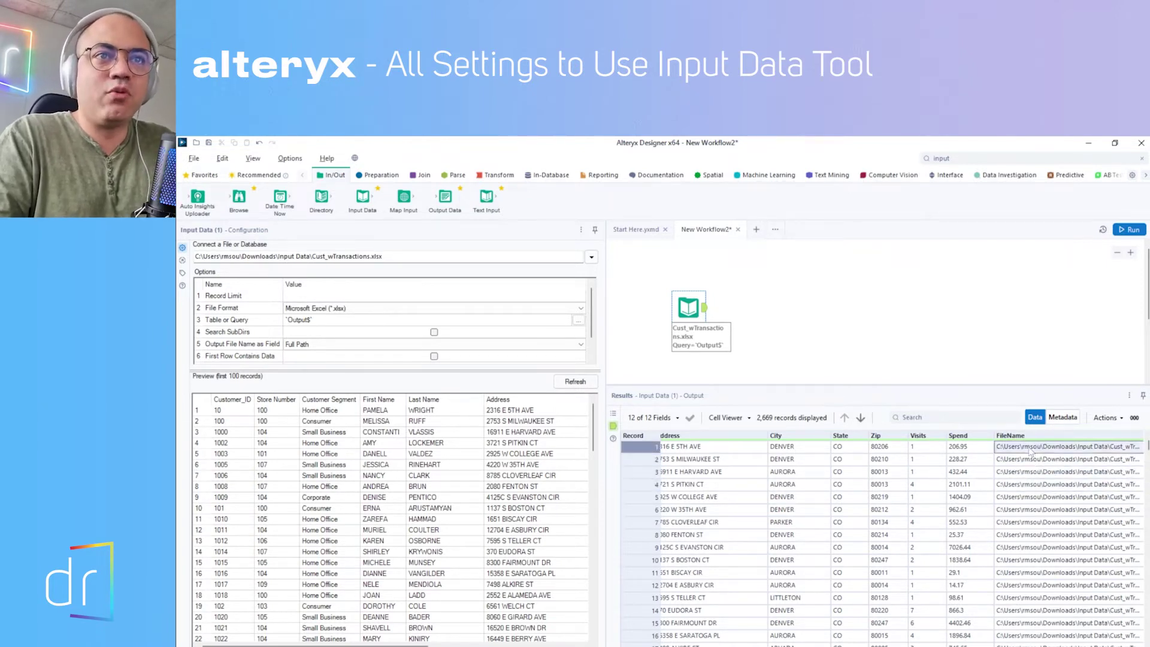
left_click(1021, 462)
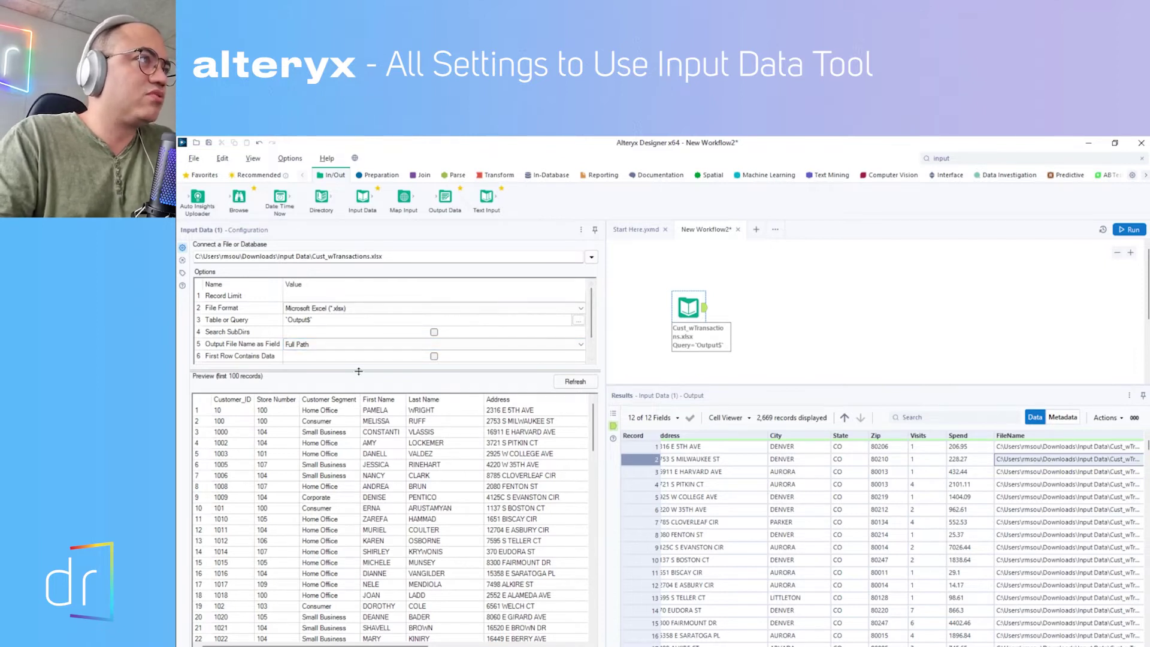
Enlarge the options area, enable First Row Contains Data and rerun the workflow.
left_click_drag(358, 371, 349, 409)
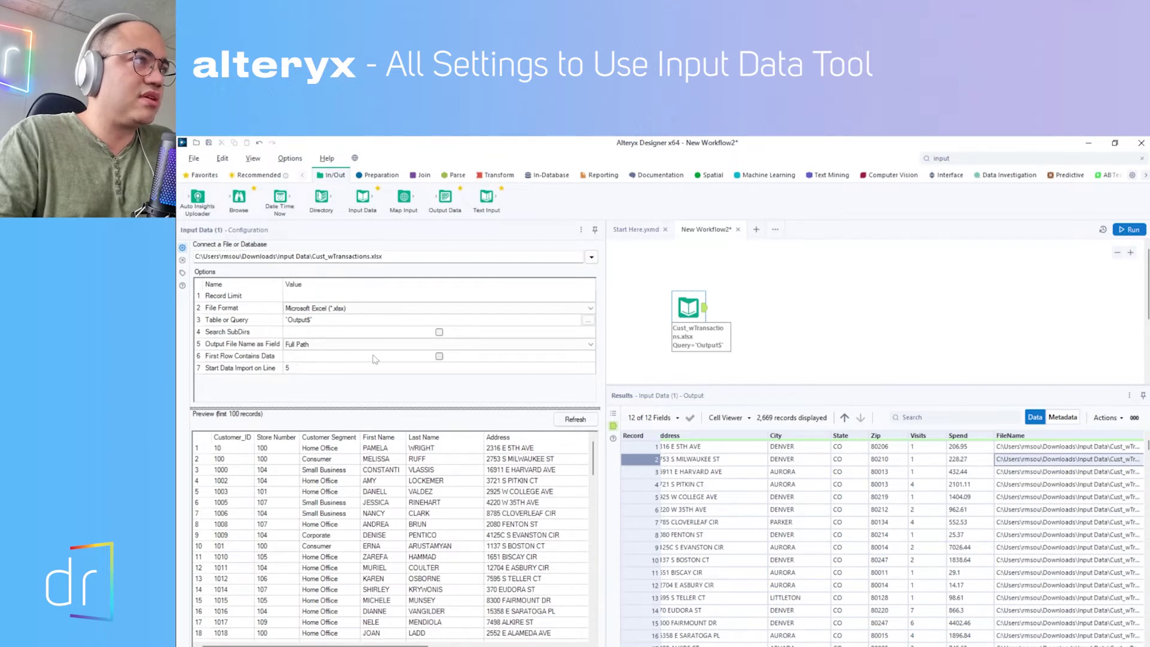
left_click(439, 356)
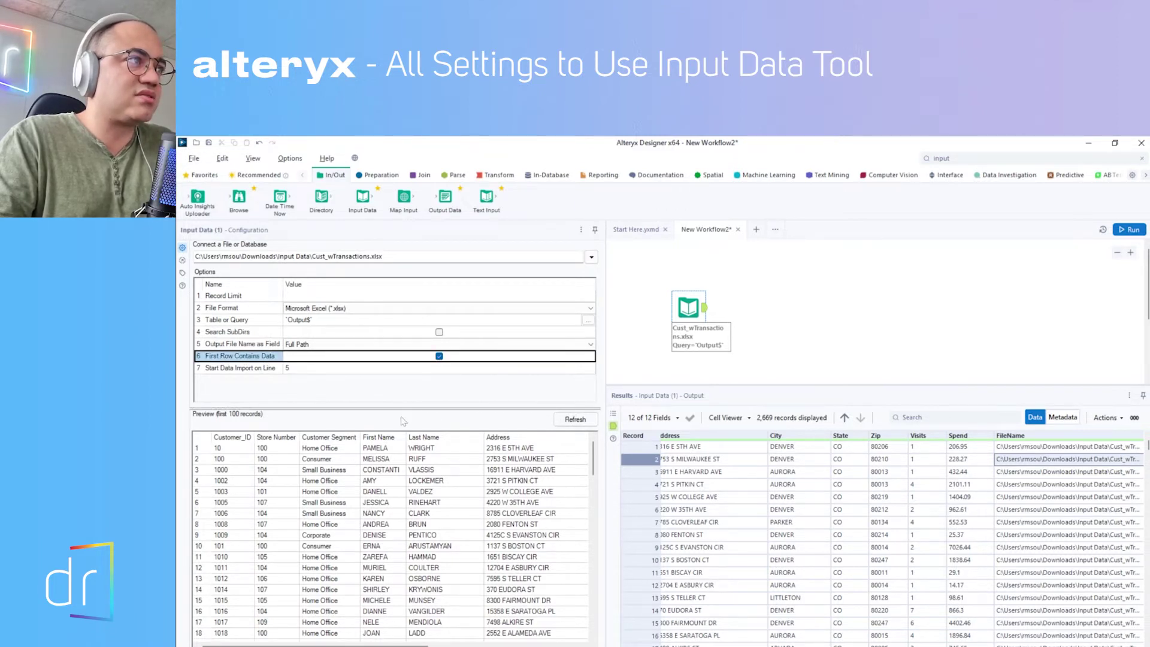
left_click(440, 356)
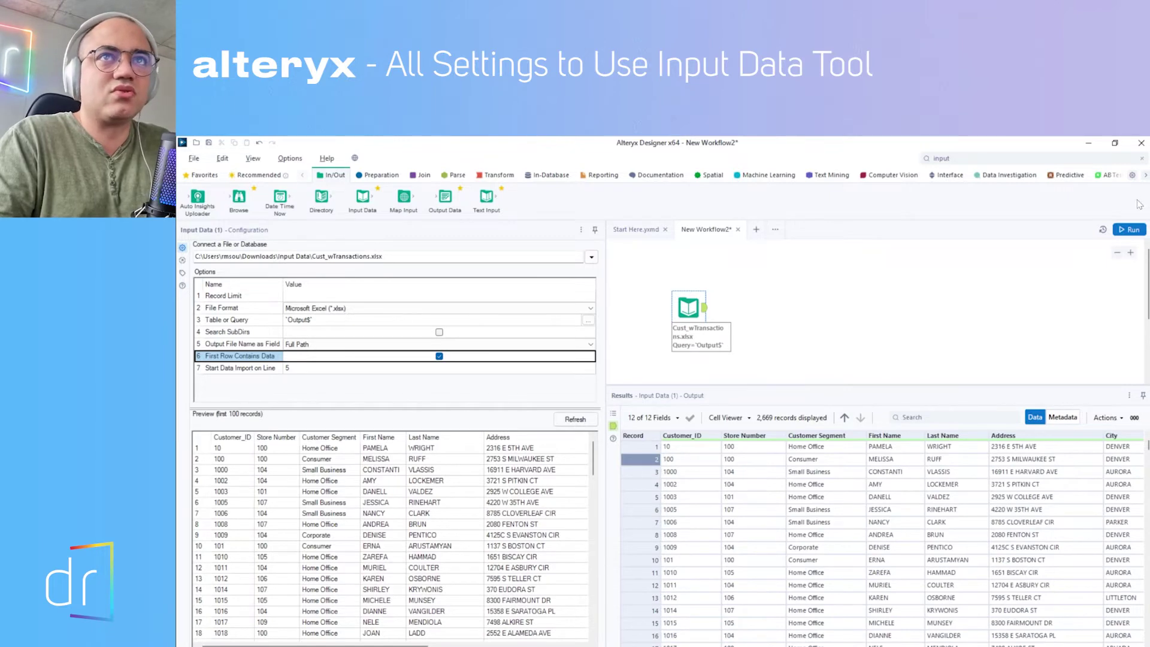
left_click(1129, 229)
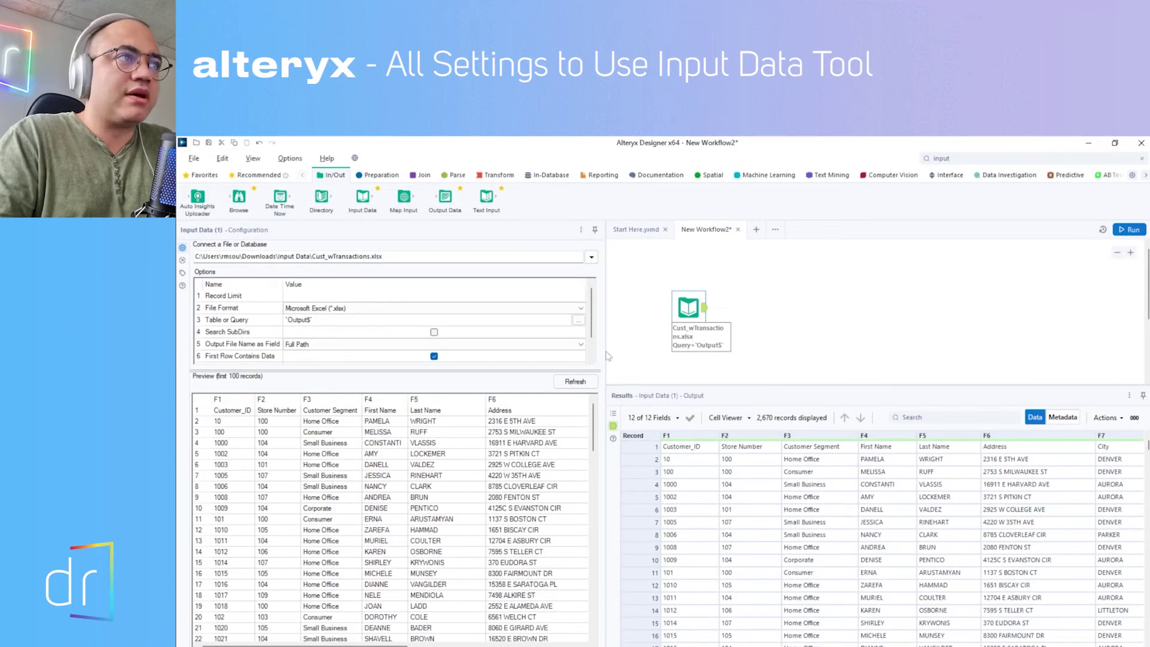
Examine the first output records, starting with the Customer_ID header row, and the related First Row Contains Data option.
scroll(590, 324, "down", 1)
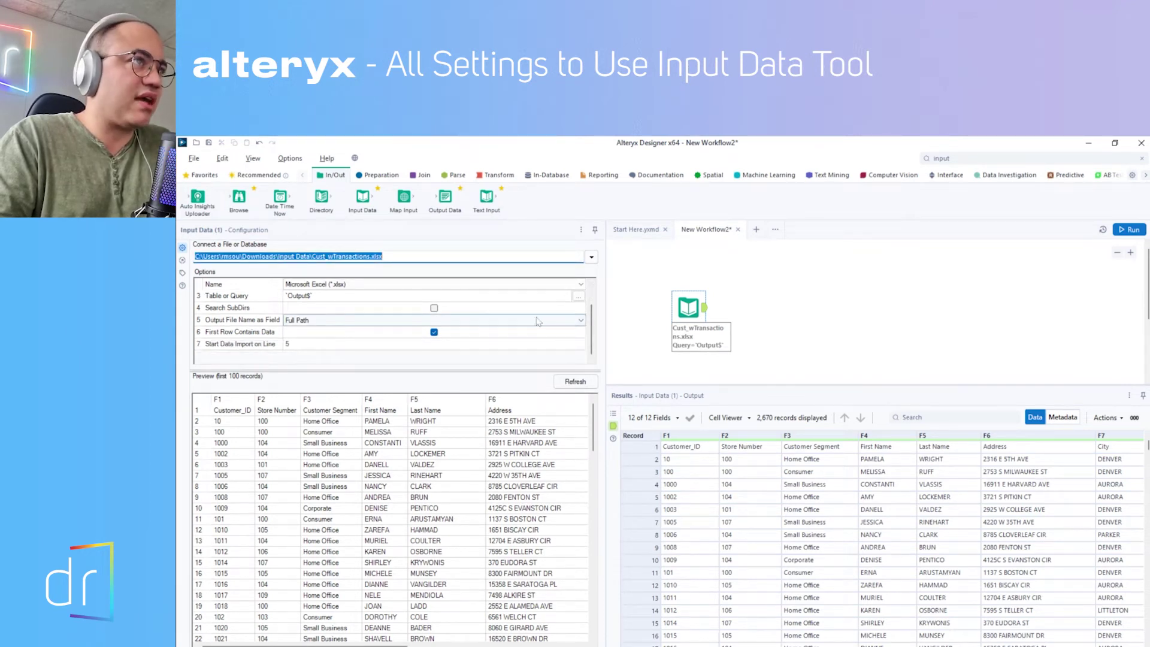
left_click(654, 448)
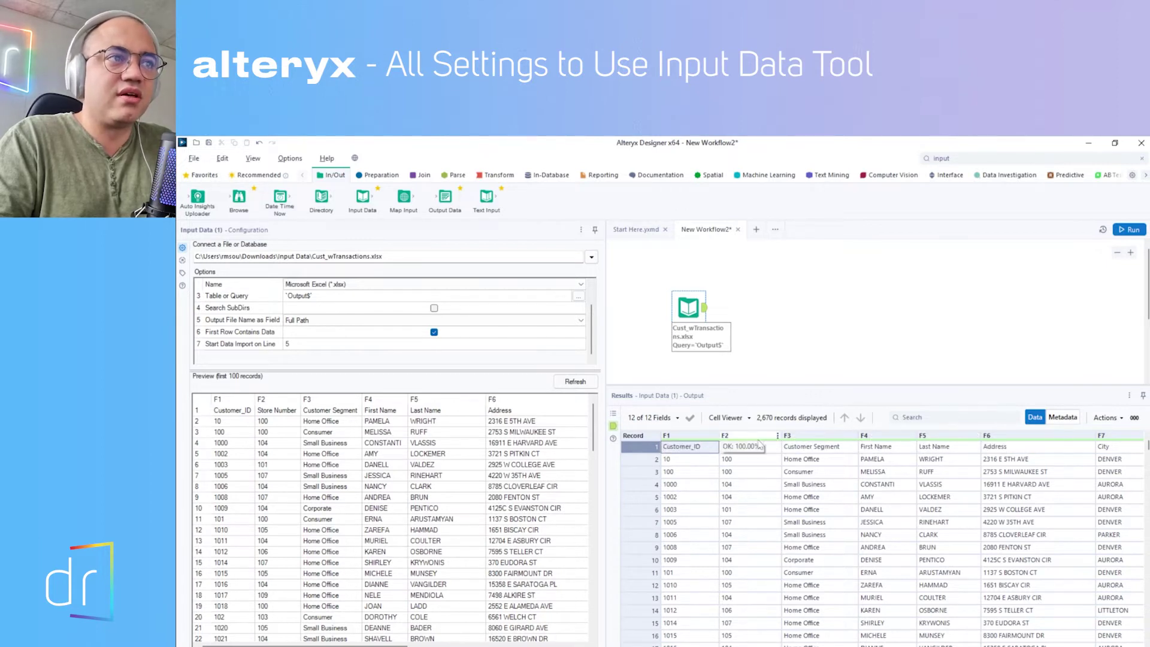
left_click(698, 462)
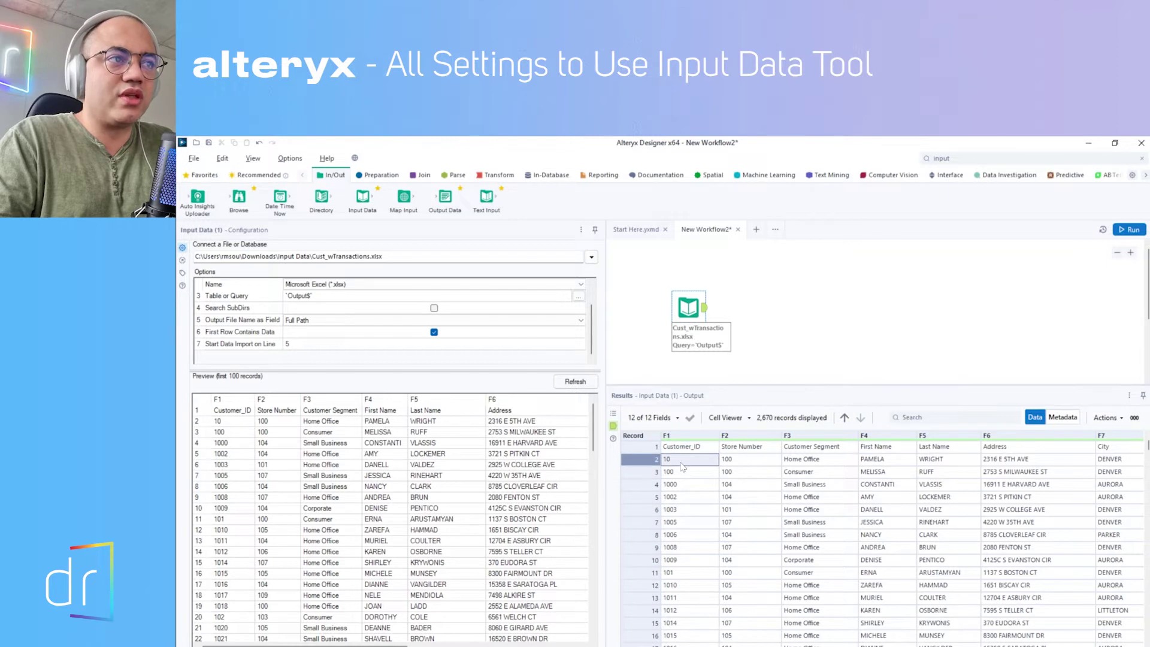
left_click(683, 475)
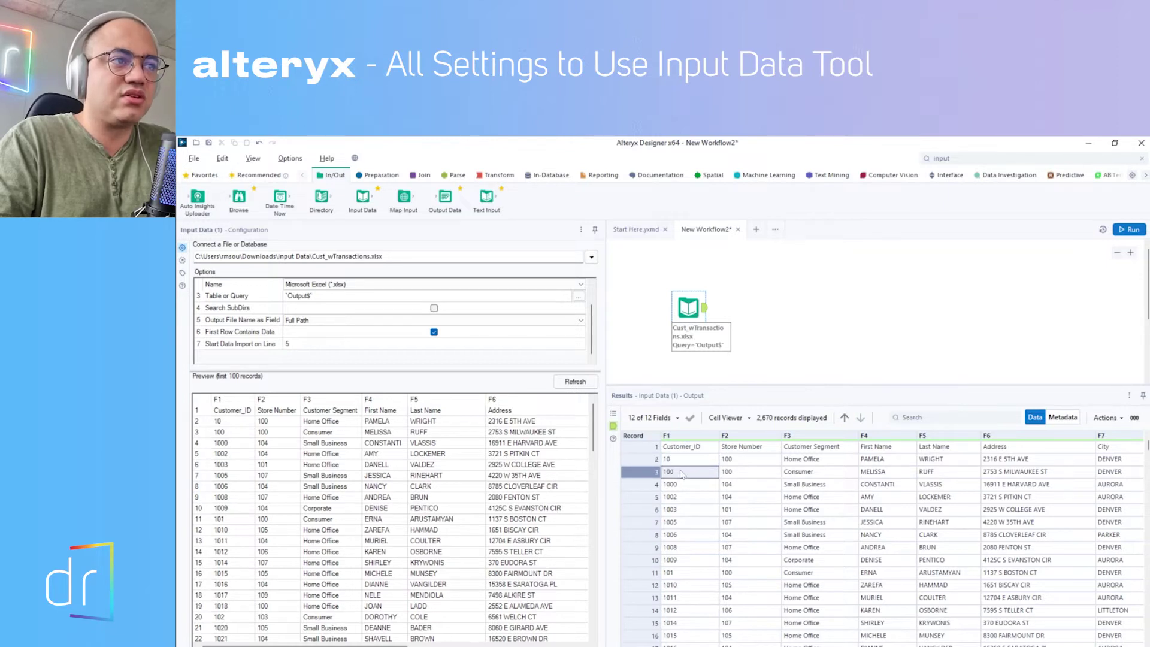
left_click(686, 488)
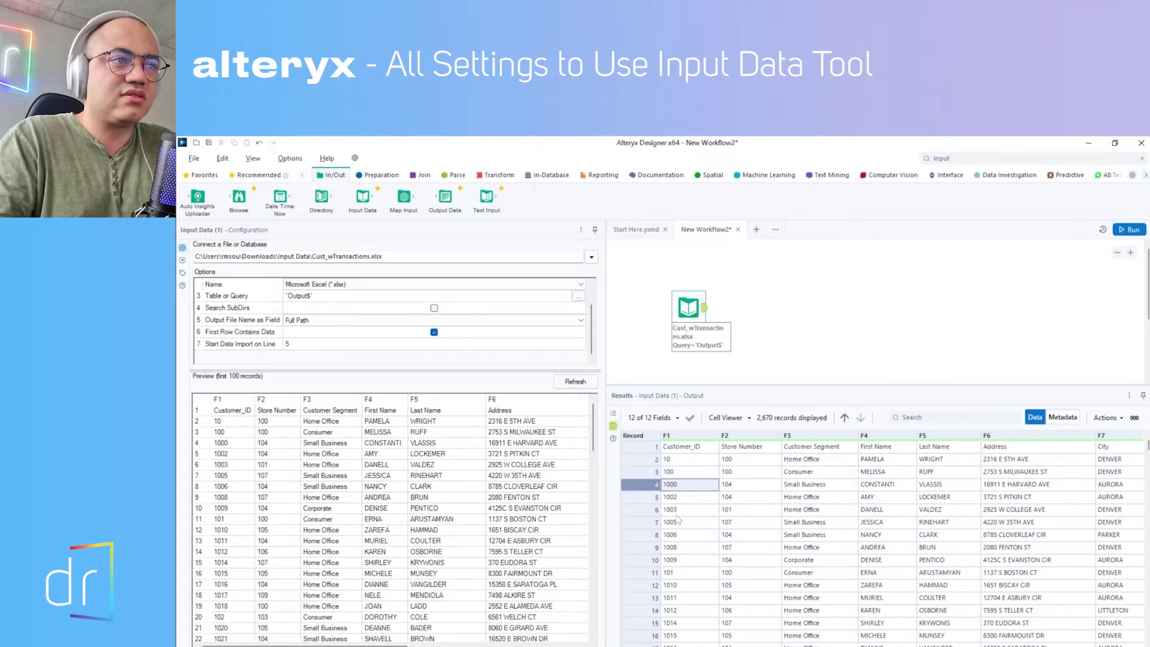
left_click(688, 447)
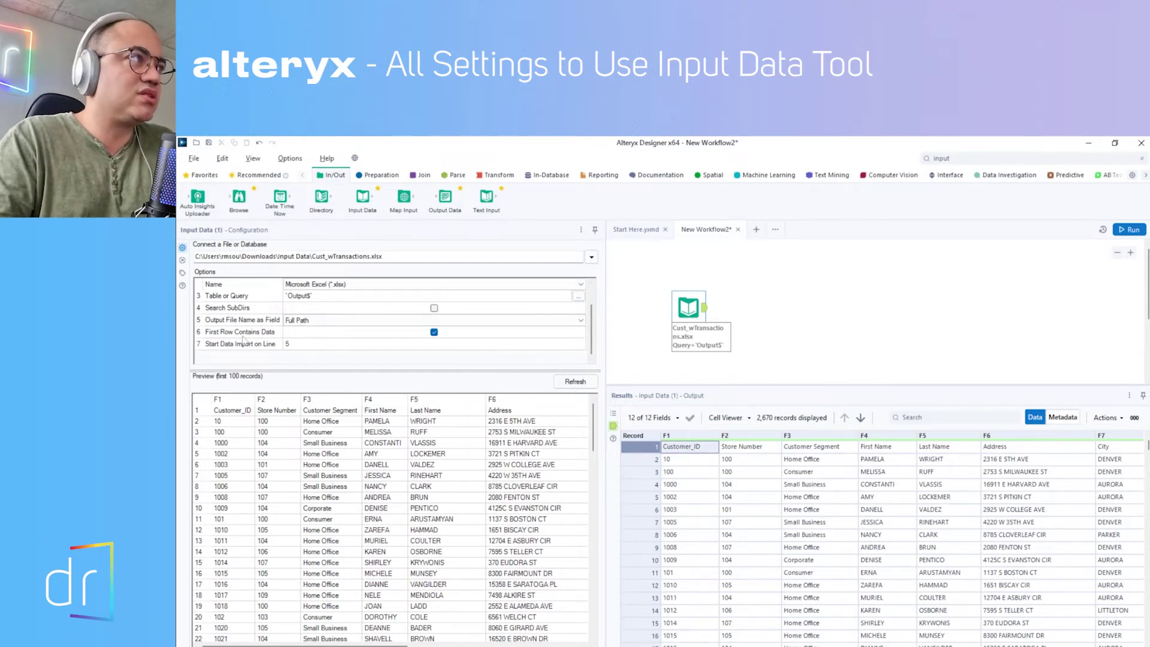
Disable First Row Contains Data for the Input Data tool and rerun the workflow.
left_click(433, 332)
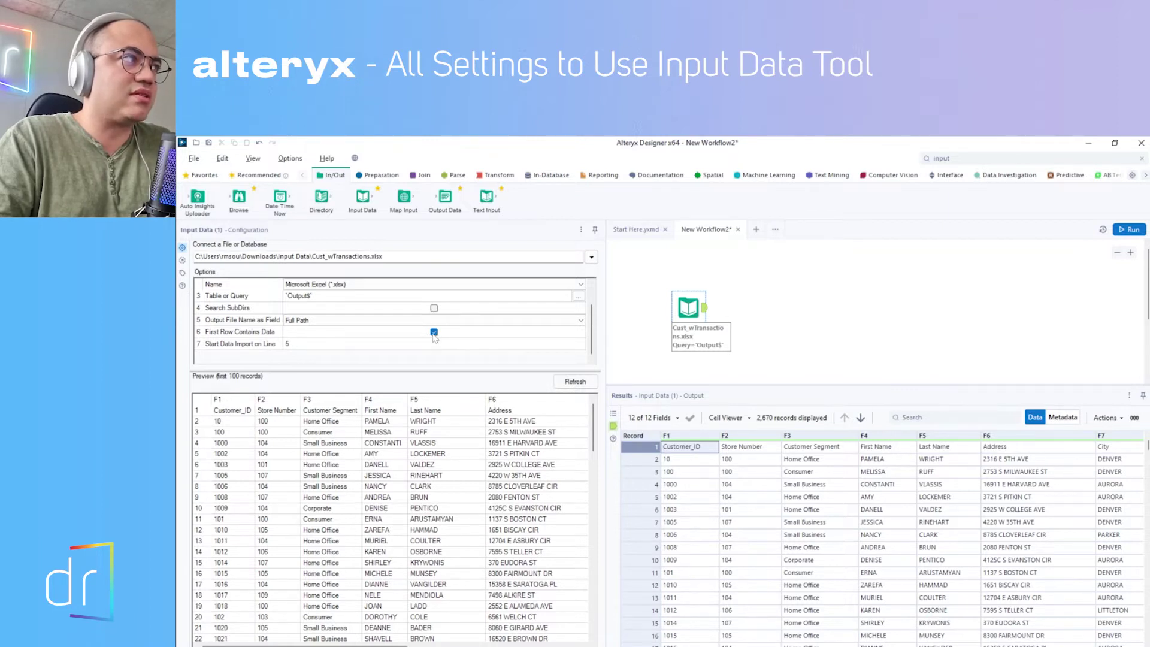
left_click(434, 332)
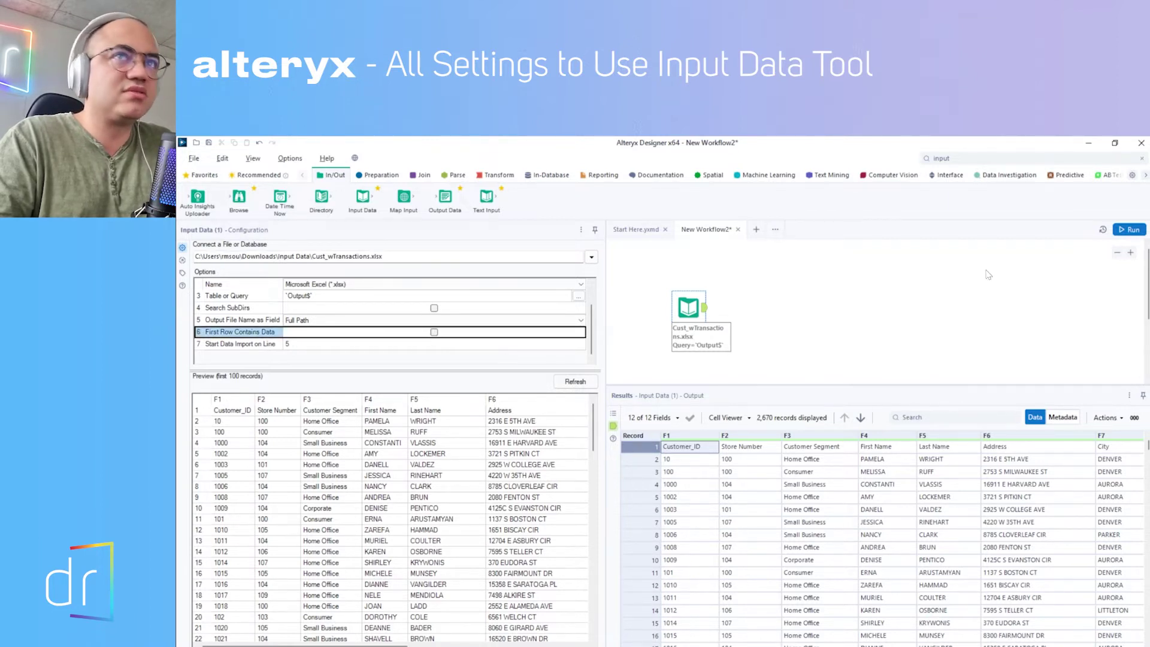
left_click(1129, 230)
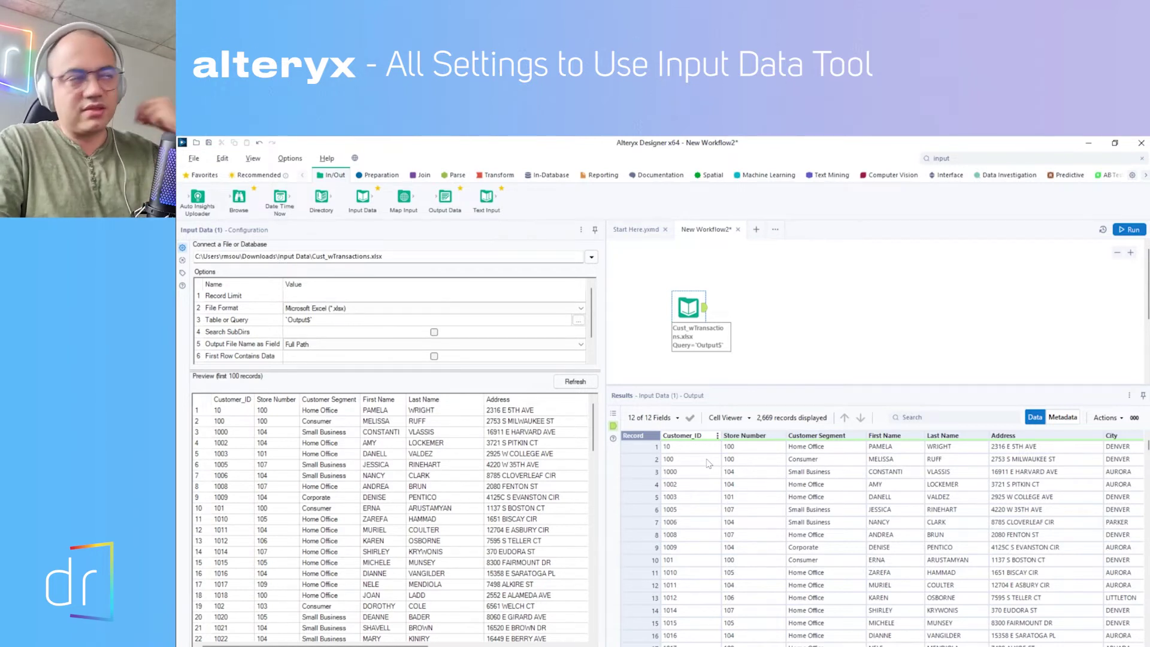
Review the Record Limit option and browse the unrestricted output down to its last record, returning to the first.
scroll(596, 335, "down", 1)
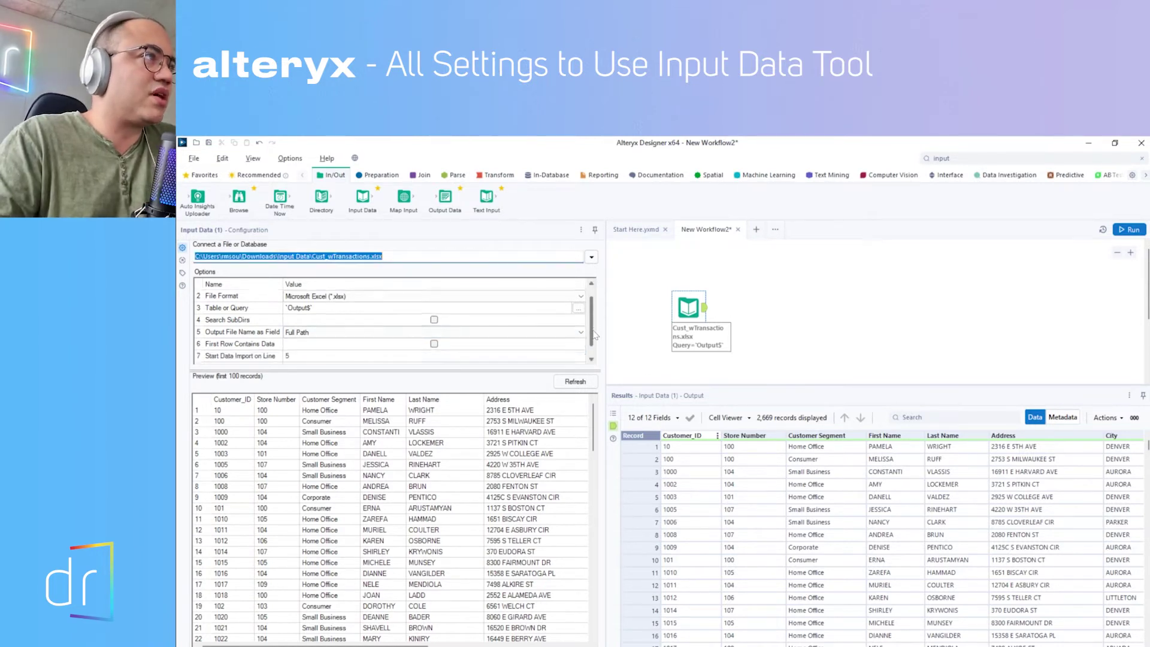
scroll(596, 336, "down", 1)
left_click_drag(592, 345, 592, 331)
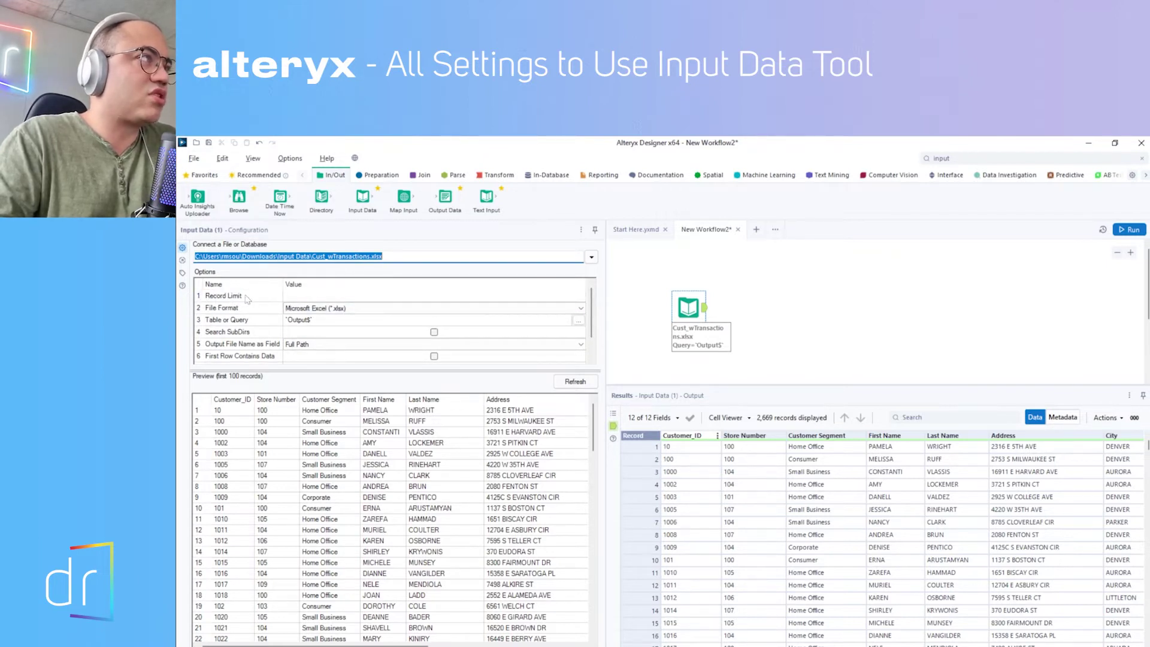
left_click(290, 298)
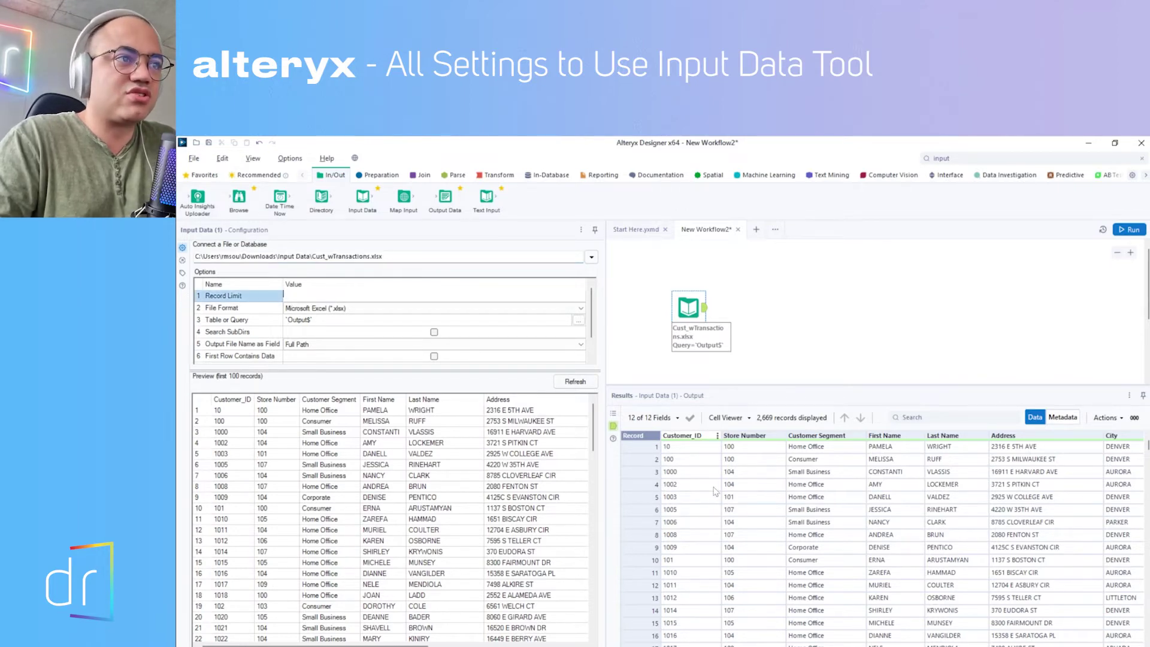
scroll(716, 492, "down", 20)
scroll(700, 501, "down", 20)
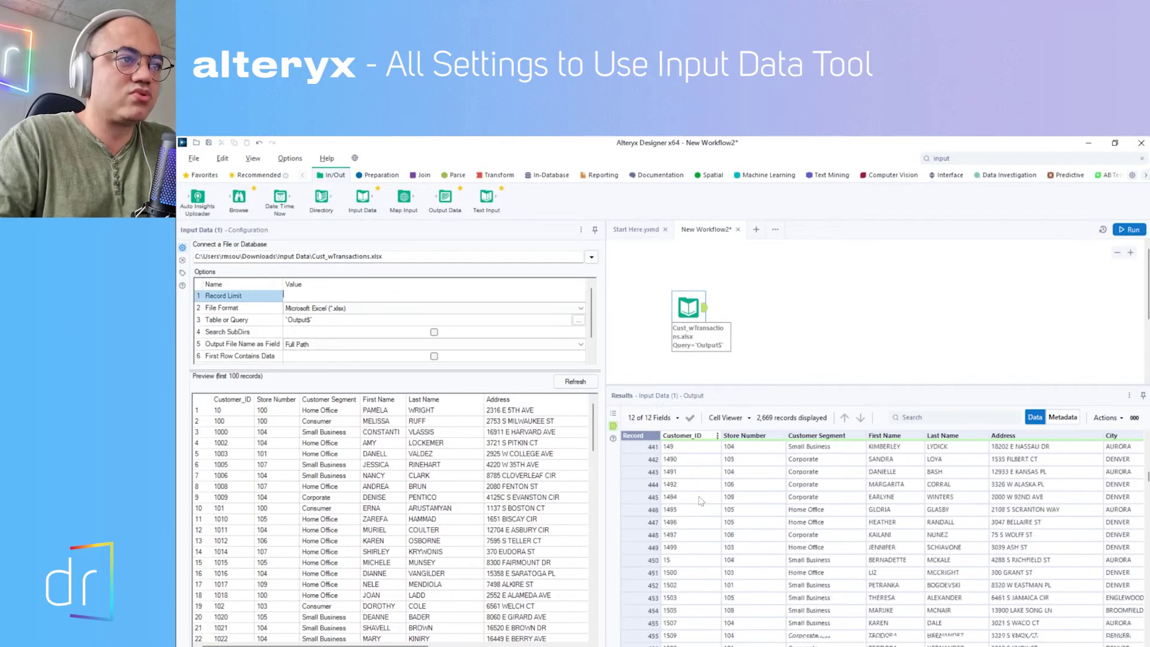
scroll(714, 474, "down", 20)
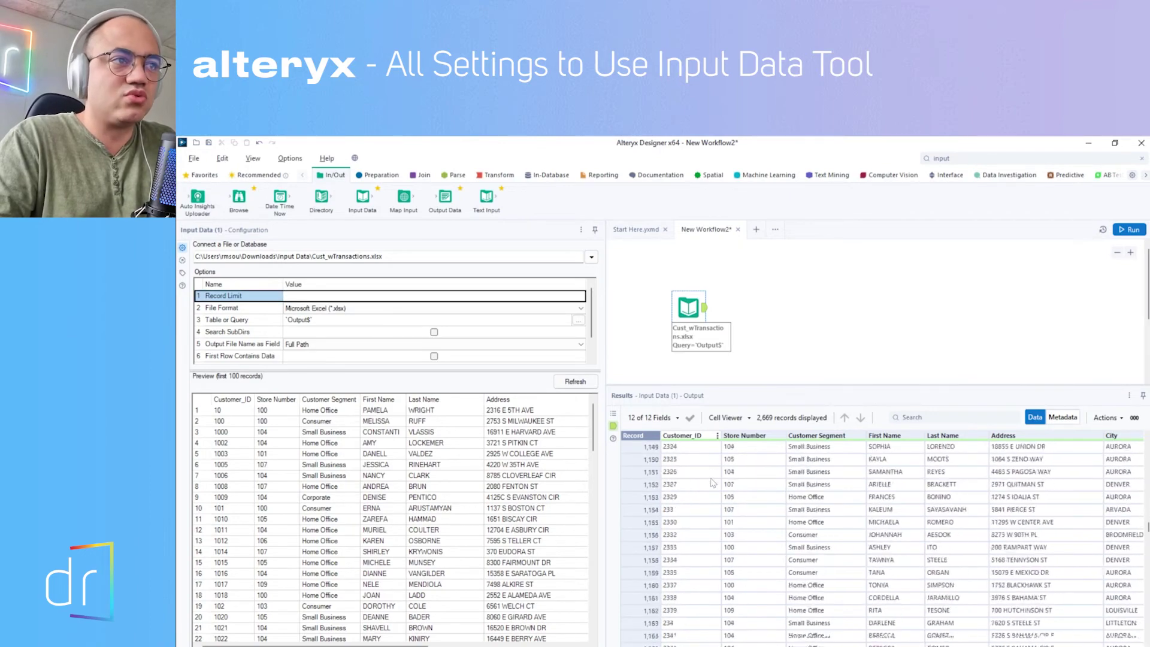
scroll(712, 474, "down", 10)
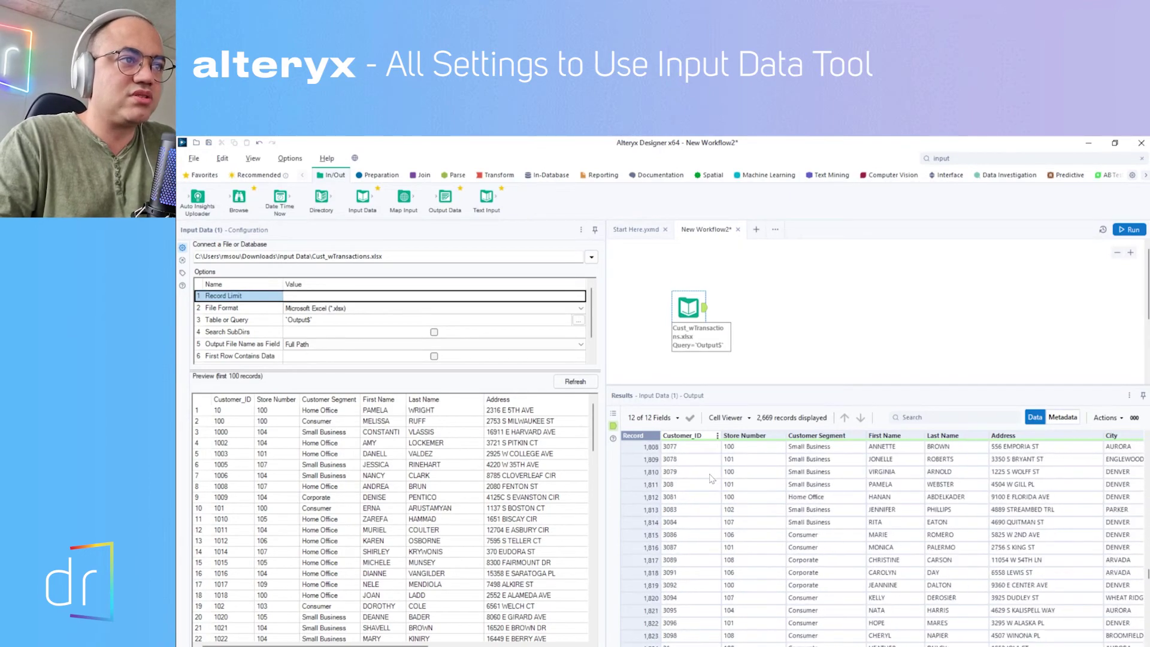
left_click_drag(1146, 573, 1147, 633)
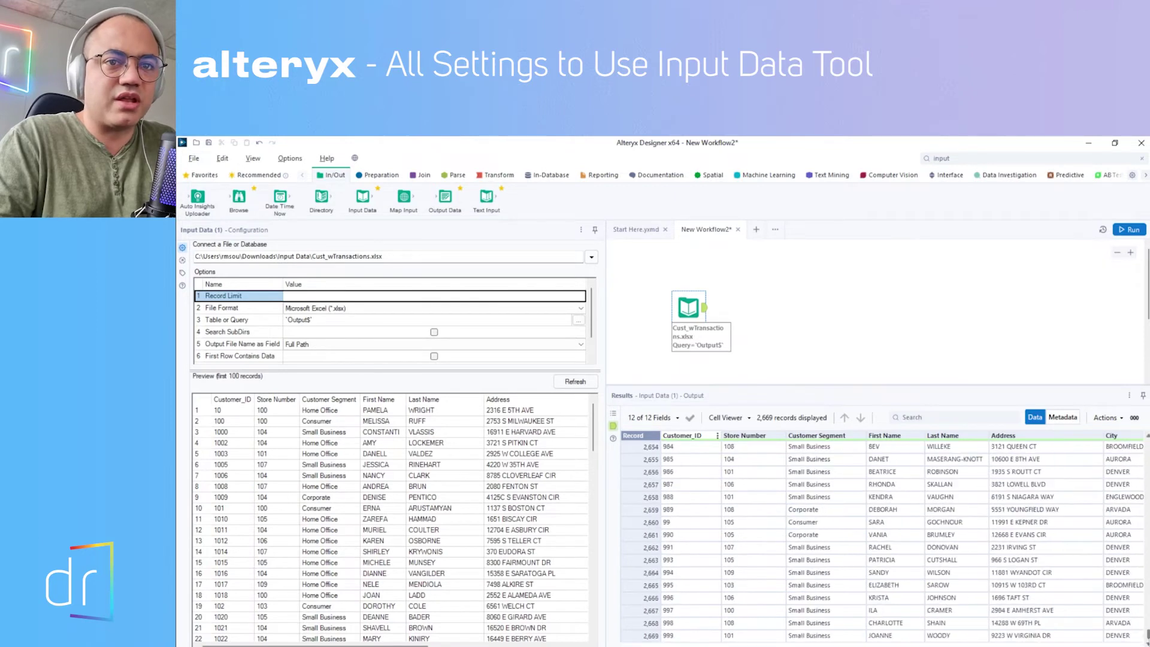
left_click(646, 634)
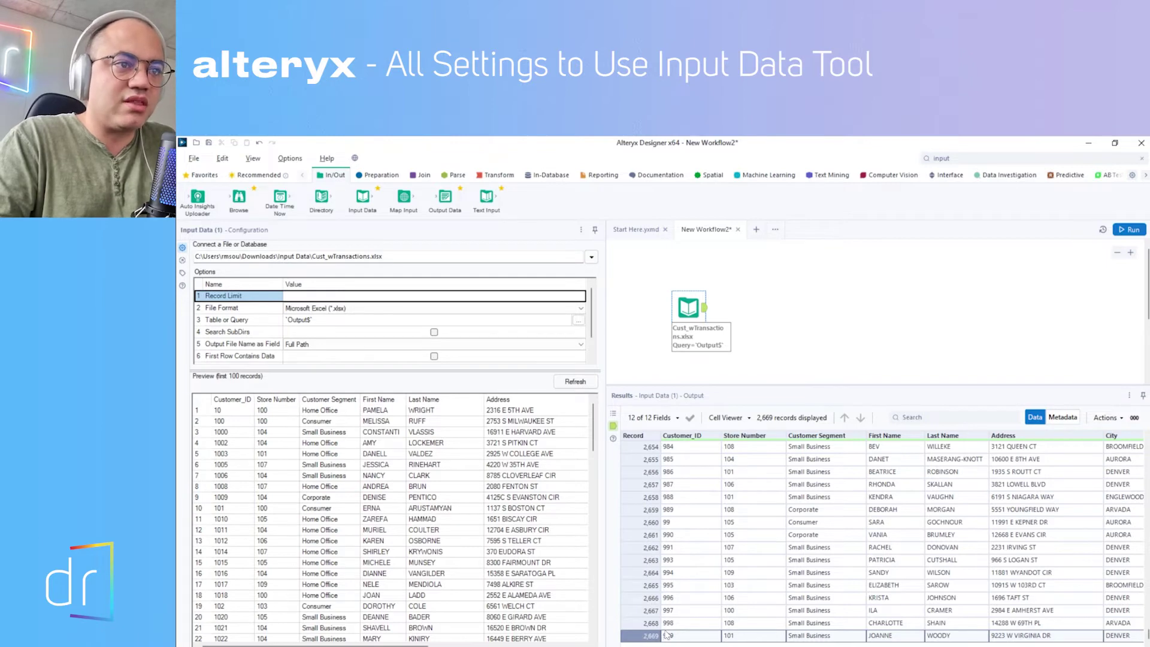
key("ctrl+Home")
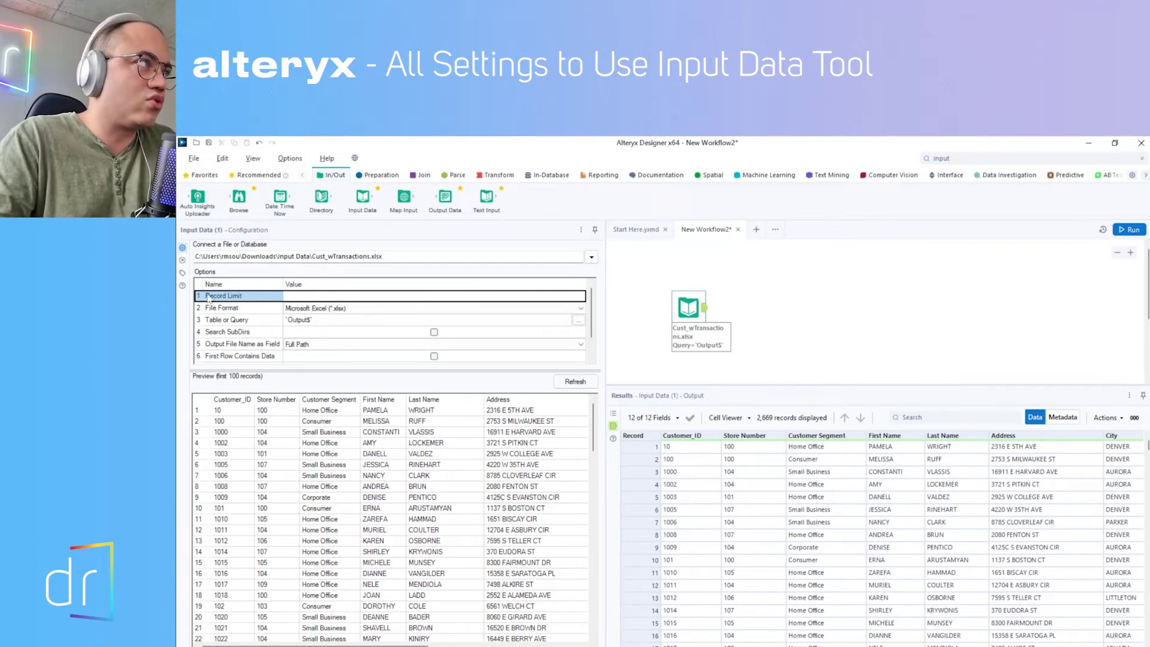
Set Record Limit to 100, rerun the workflow and check the output down to its last record.
left_click(297, 295)
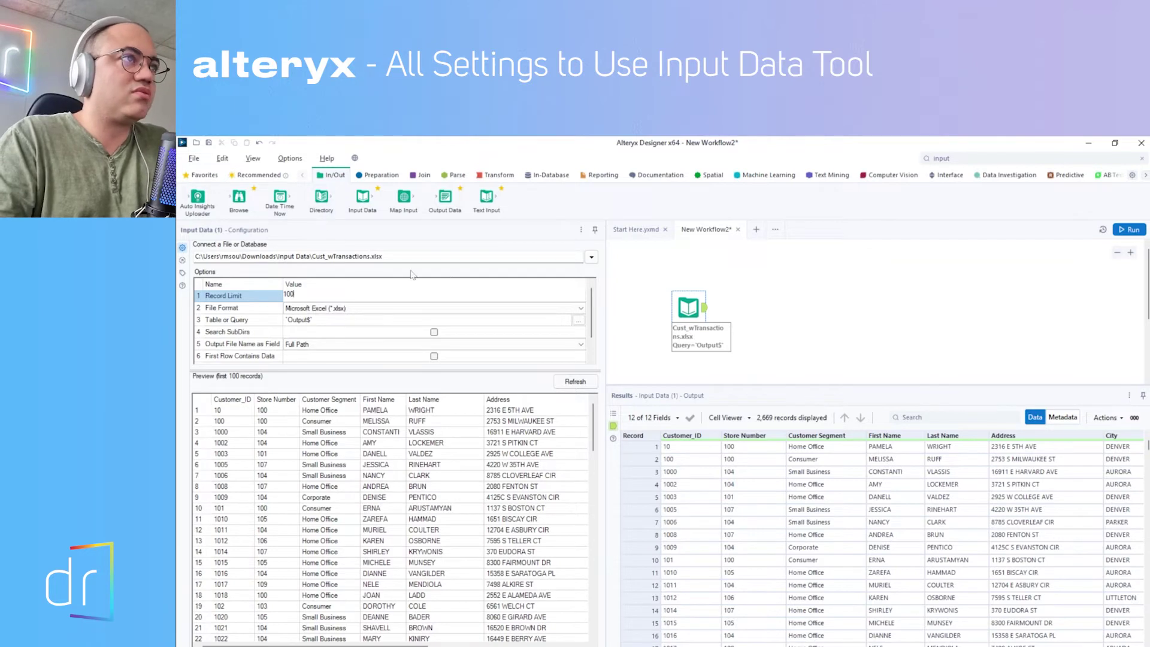
left_click(1131, 229)
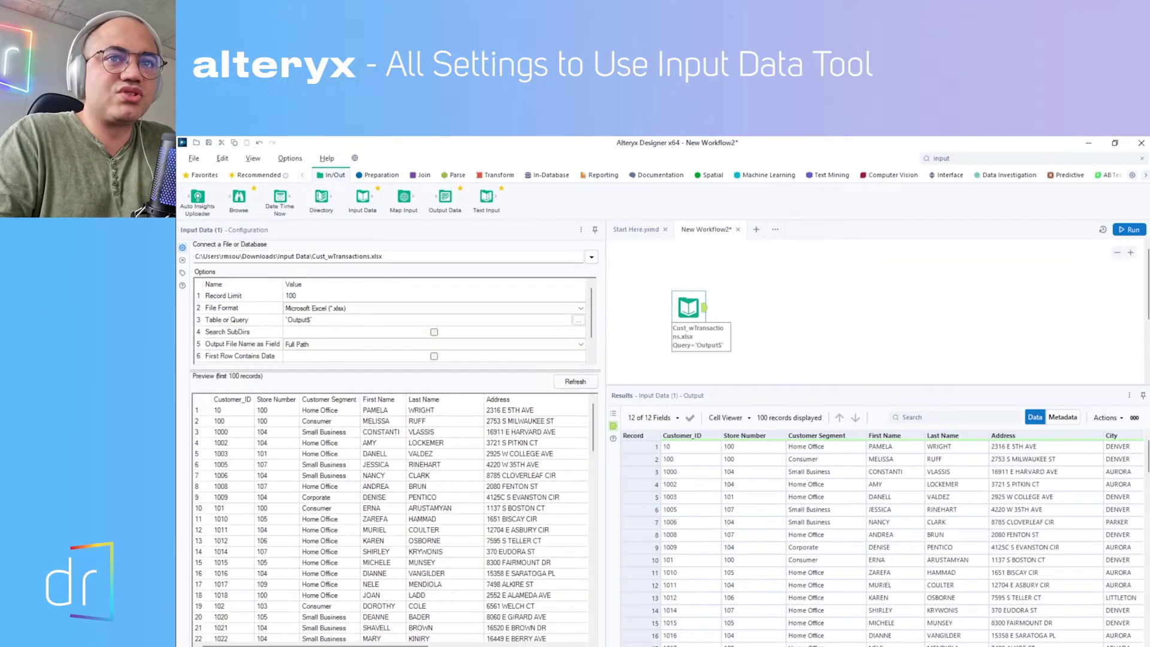
left_click_drag(1147, 469, 1108, 629)
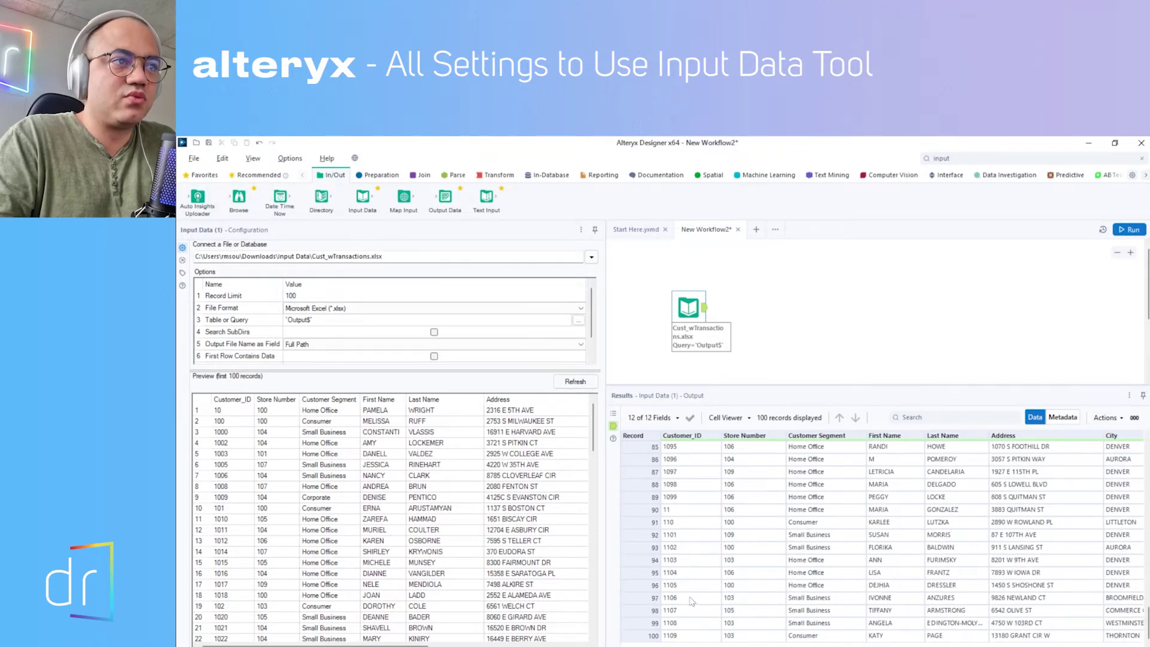
scroll(689, 516, "up", 10)
scroll(698, 518, "up", 17)
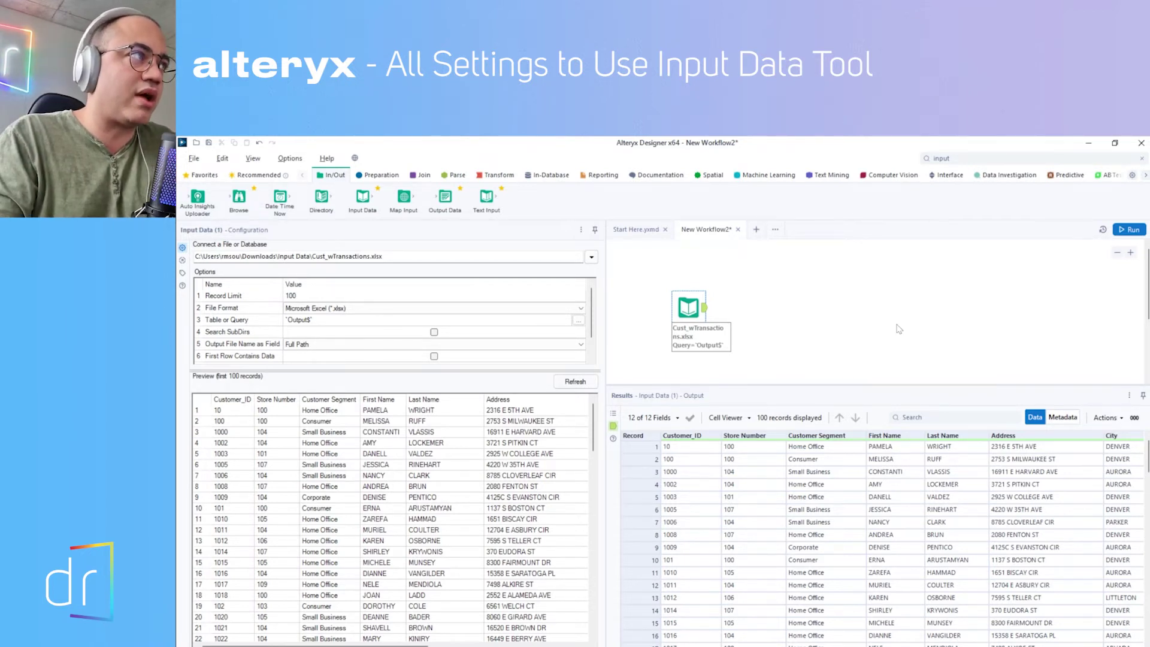
Add a second Input Data tool below the first one and connect it to the file Cust_wTransactions.xlsx.
left_click(315, 308)
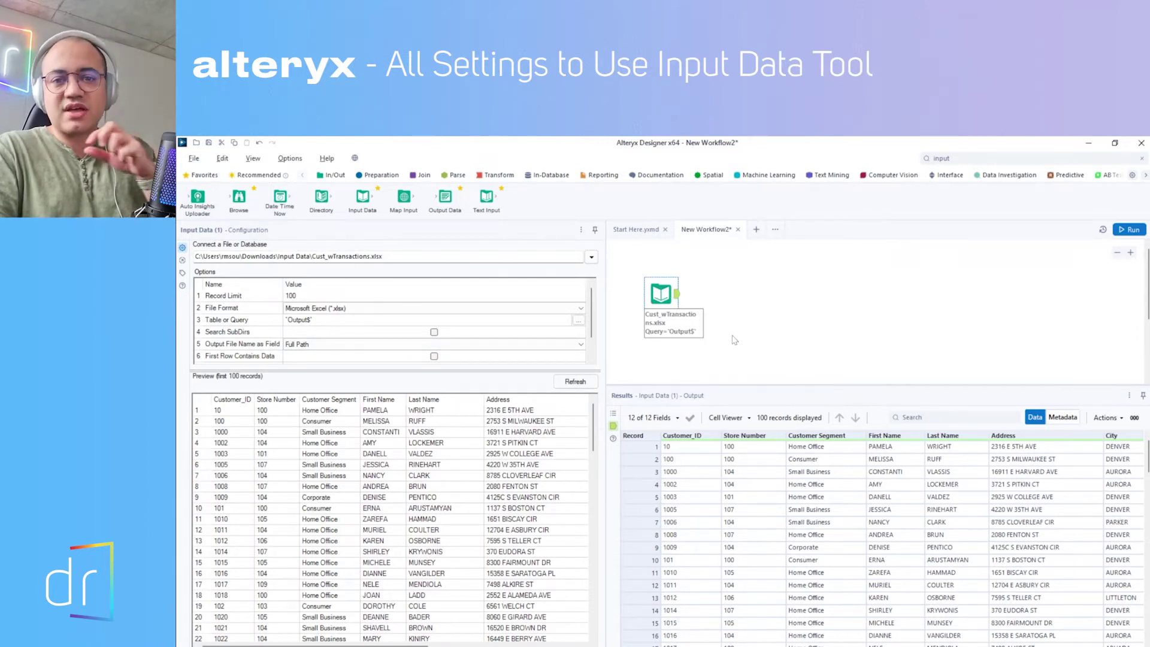
left_click(770, 321)
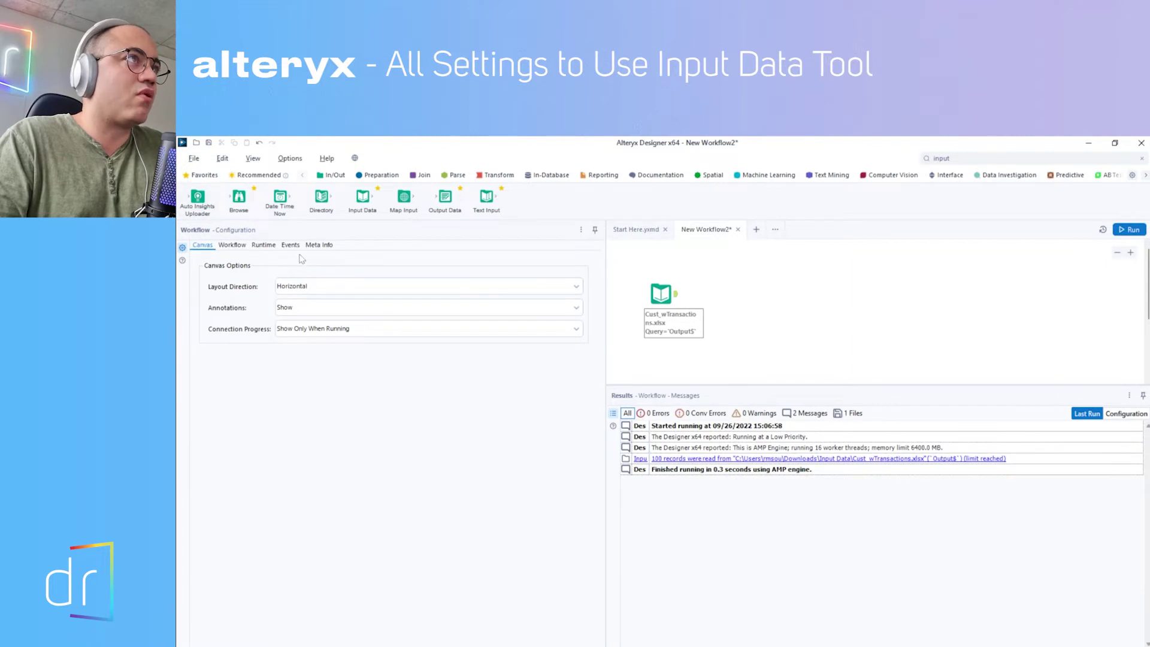
left_click_drag(357, 201, 668, 362)
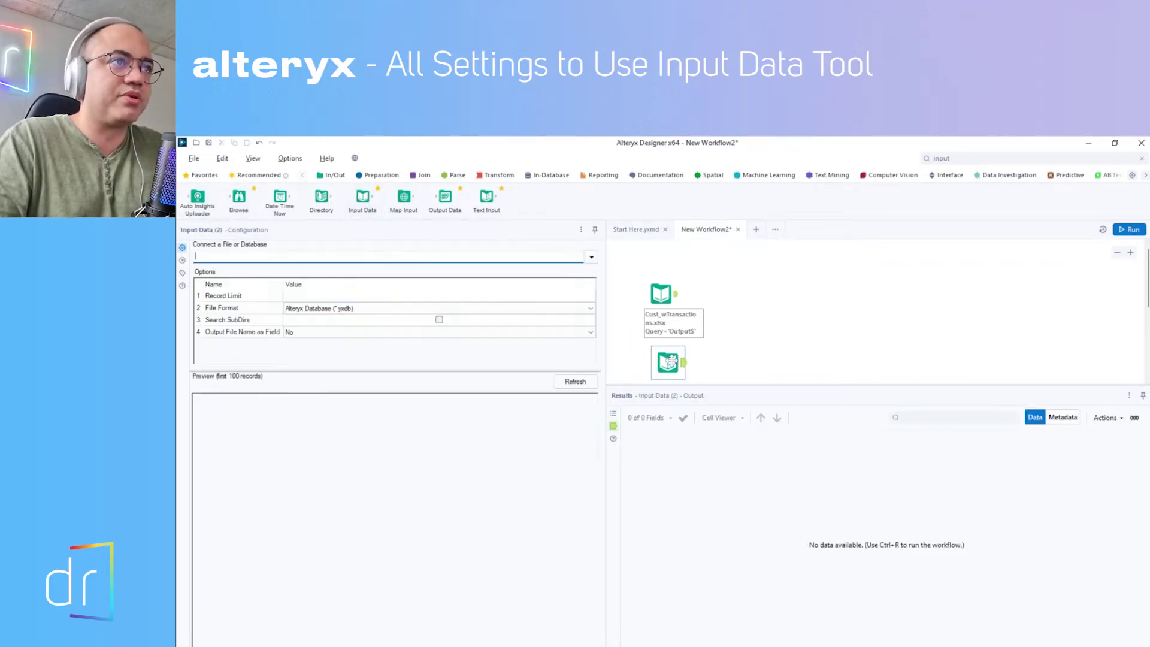
left_click(591, 257)
left_click(368, 271)
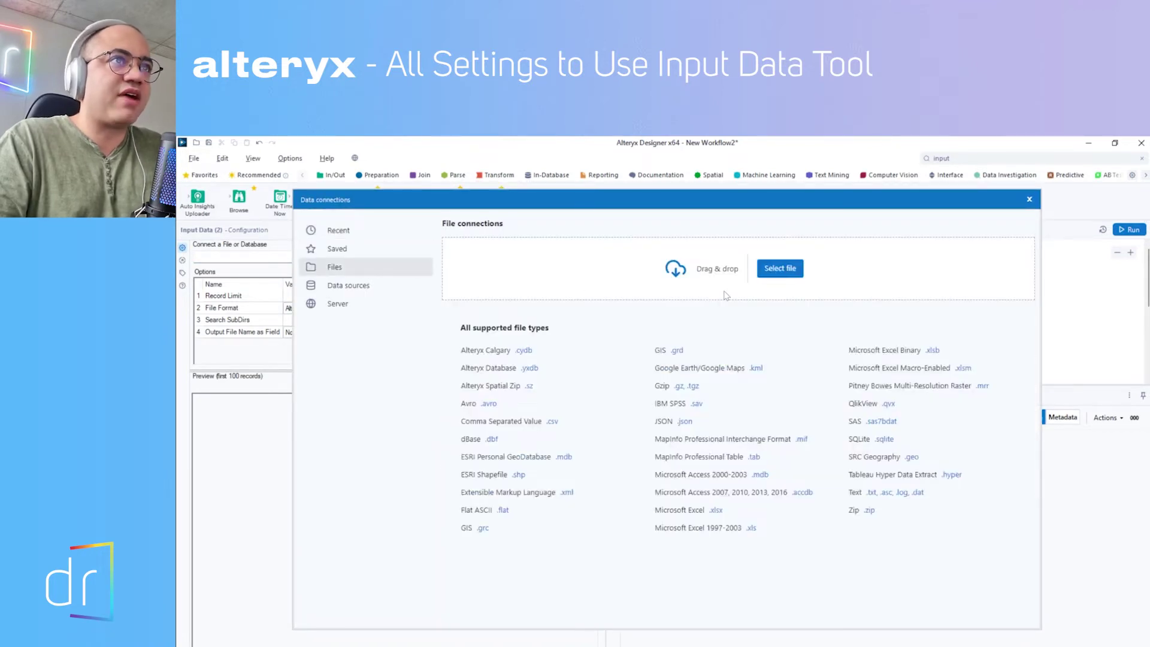
left_click(792, 274)
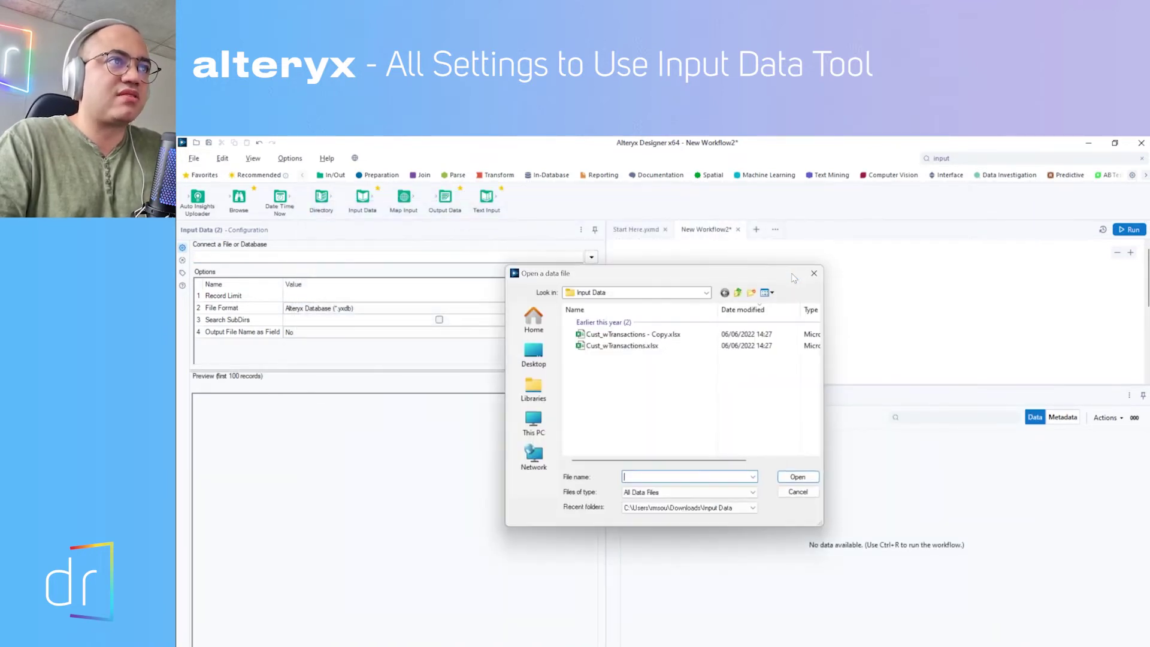
left_click(650, 346)
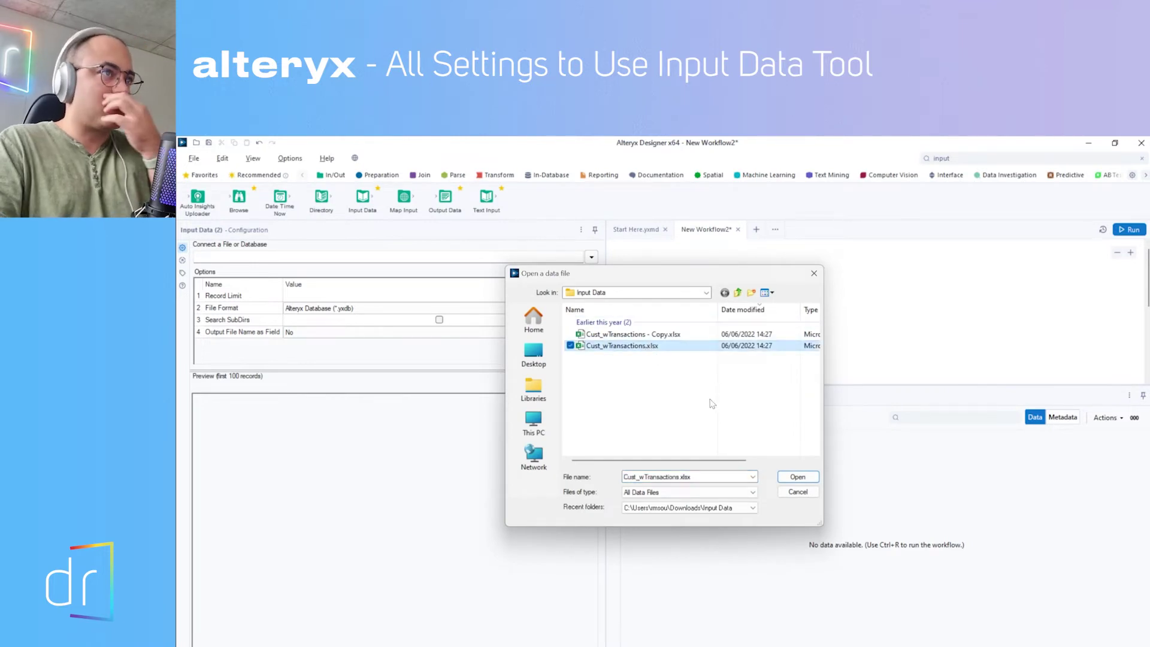
left_click(798, 476)
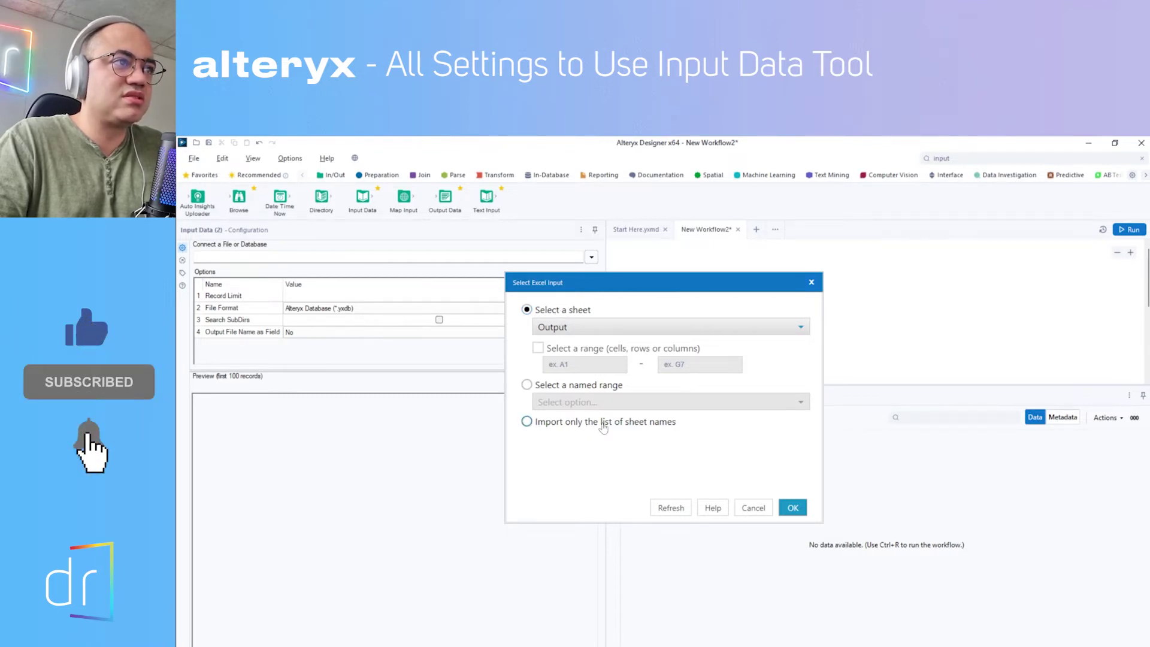
Import only the list of sheet names with the second Input Data tool and run the workflow.
left_click(566, 425)
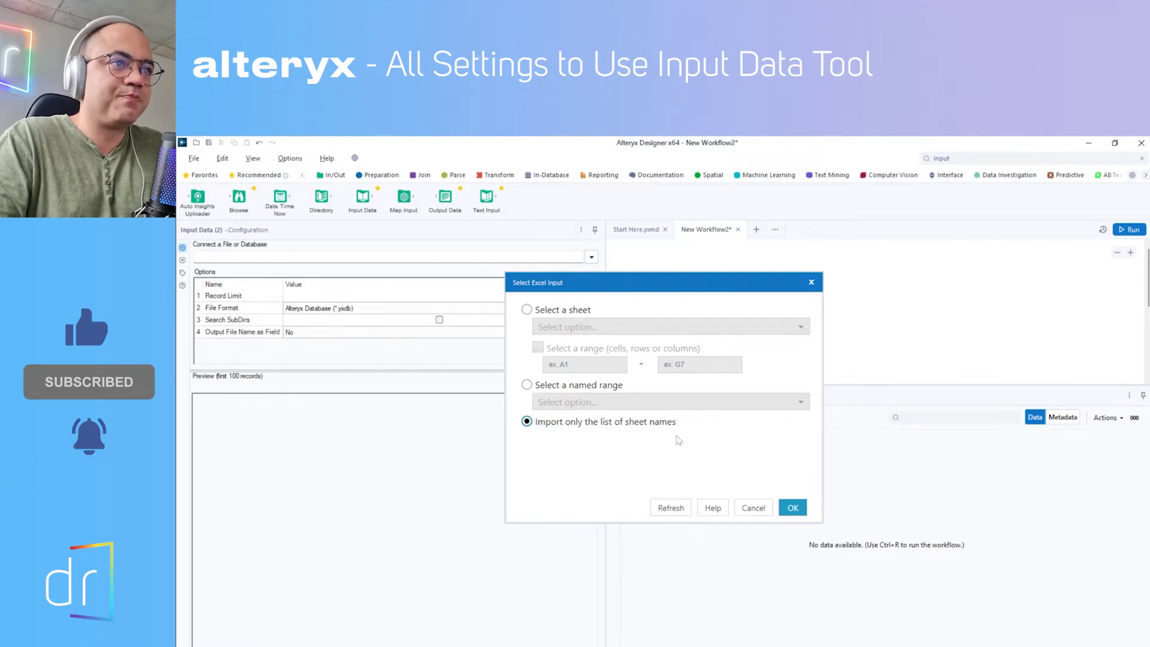
left_click(793, 508)
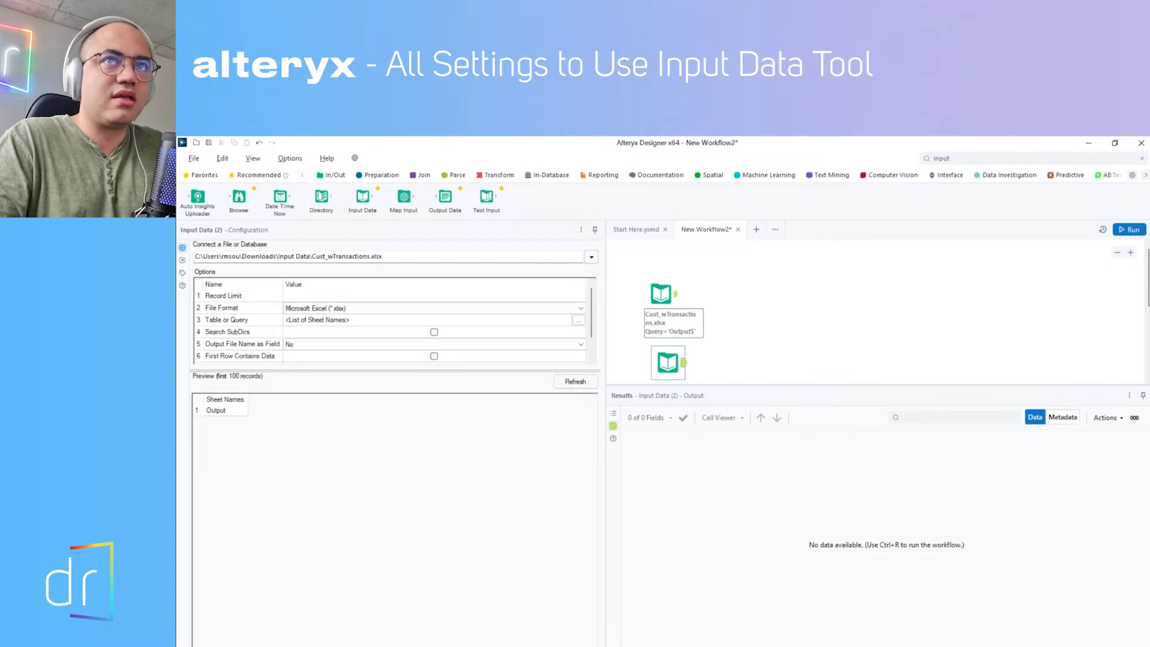
left_click(1133, 228)
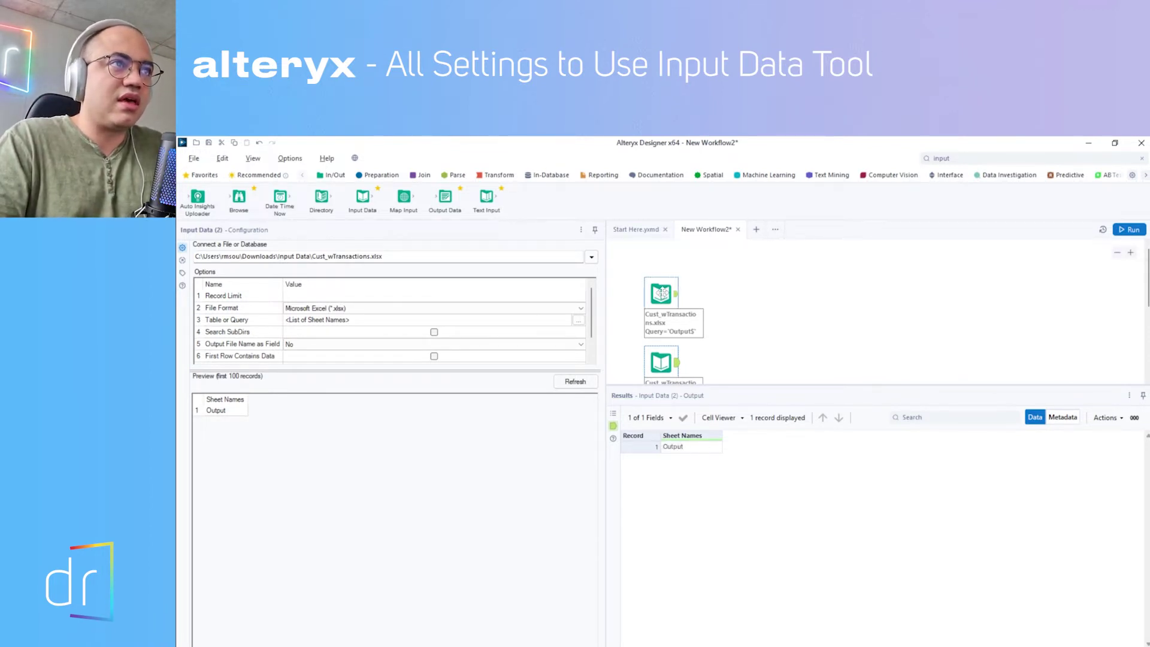
Compare the outputs of the first and second Input Data tools.
left_click(661, 293)
left_click(659, 363)
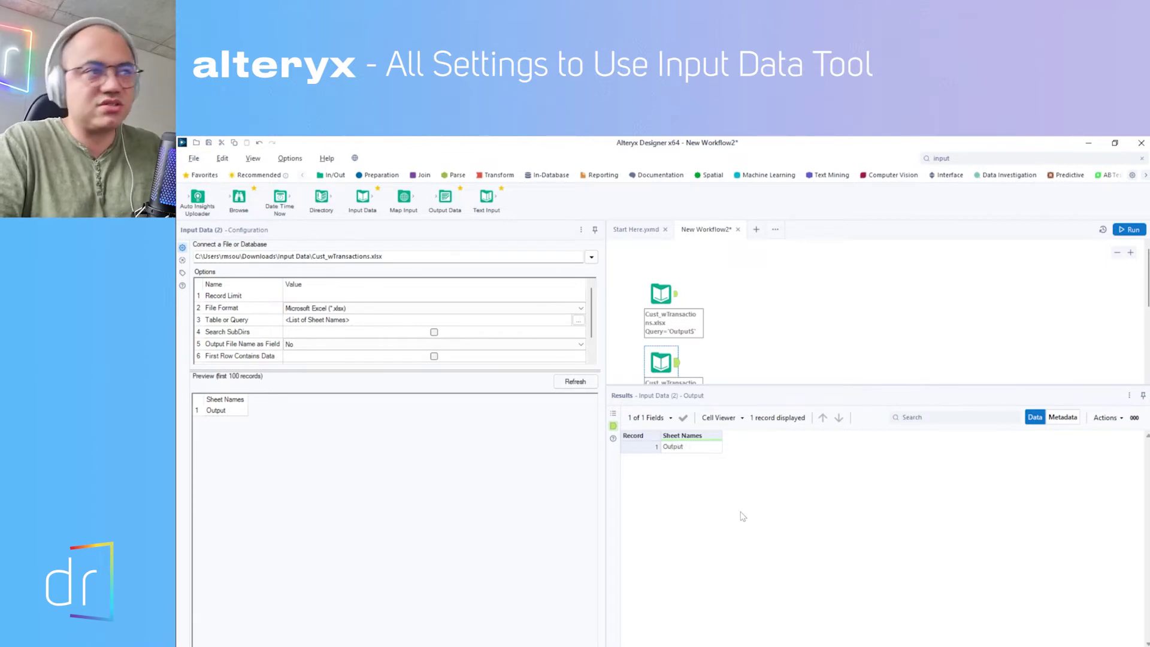
left_click(661, 294)
Switch the second Input Data tool to read the Output sheet and run the workflow.
left_click(661, 359)
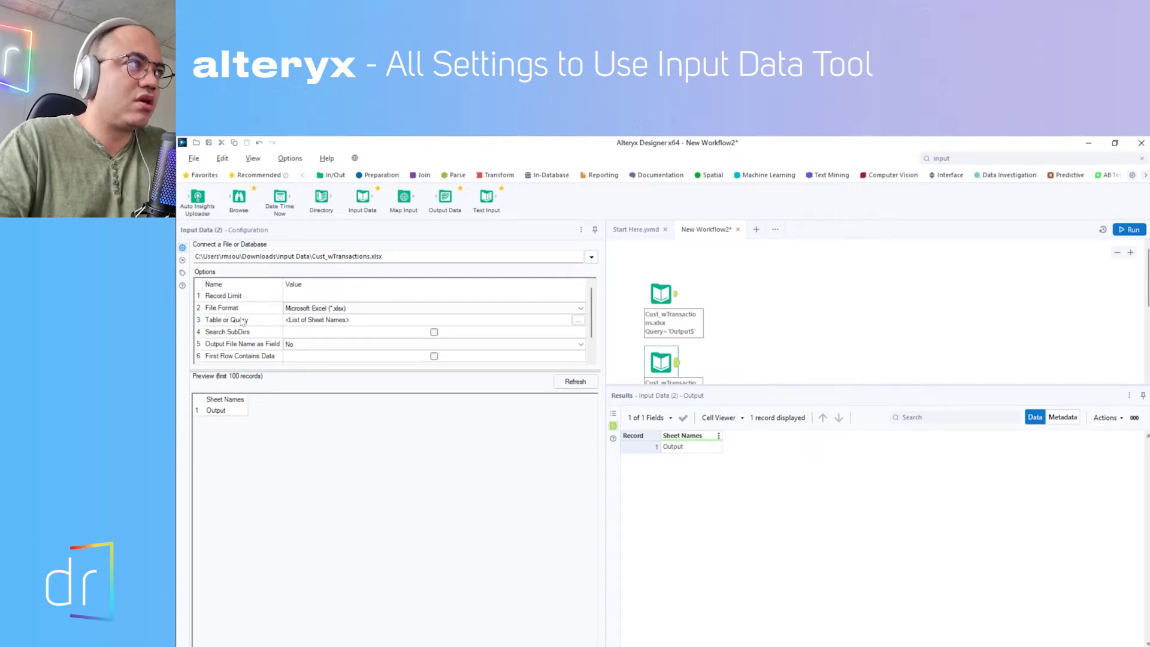
left_click(578, 321)
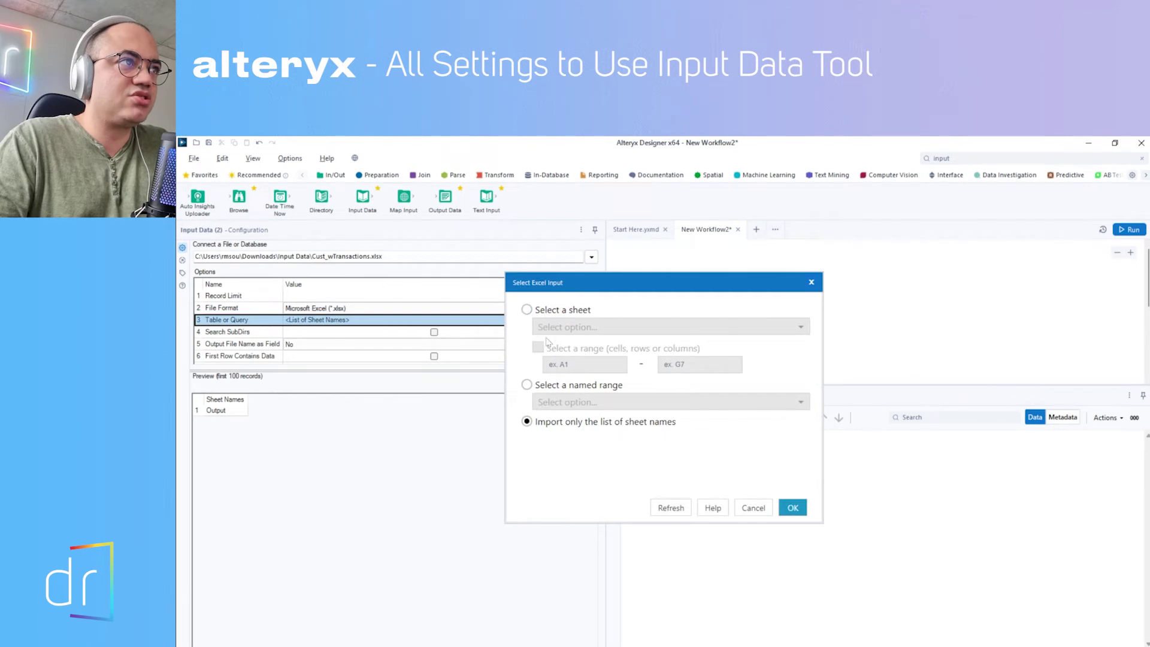
left_click(542, 310)
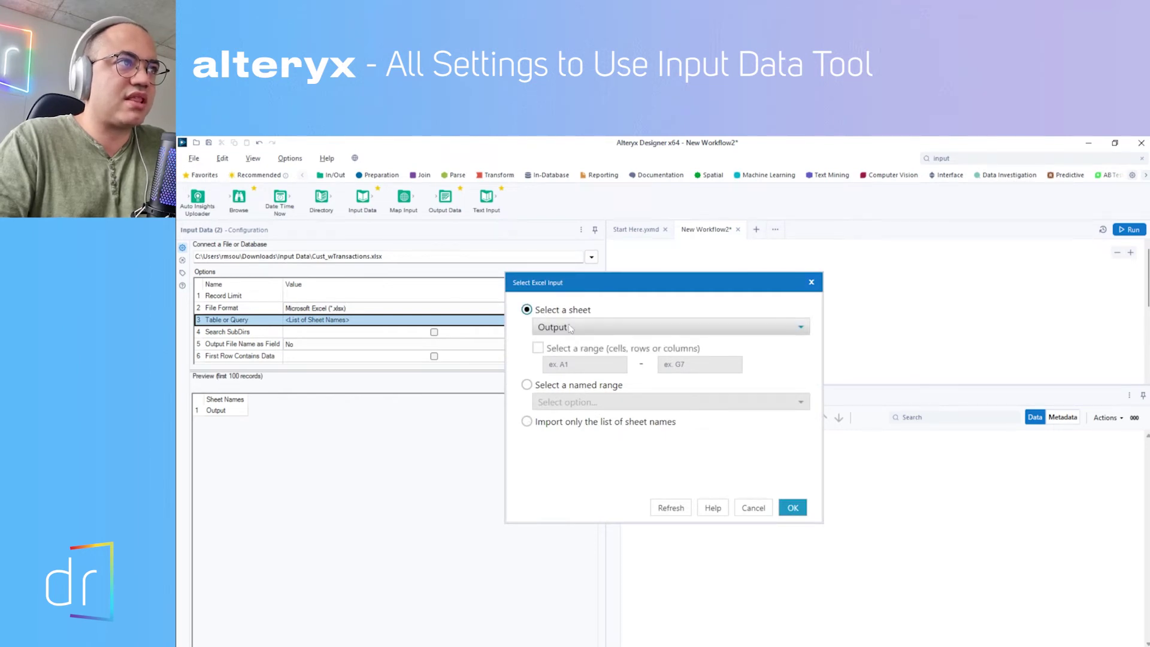
left_click(792, 508)
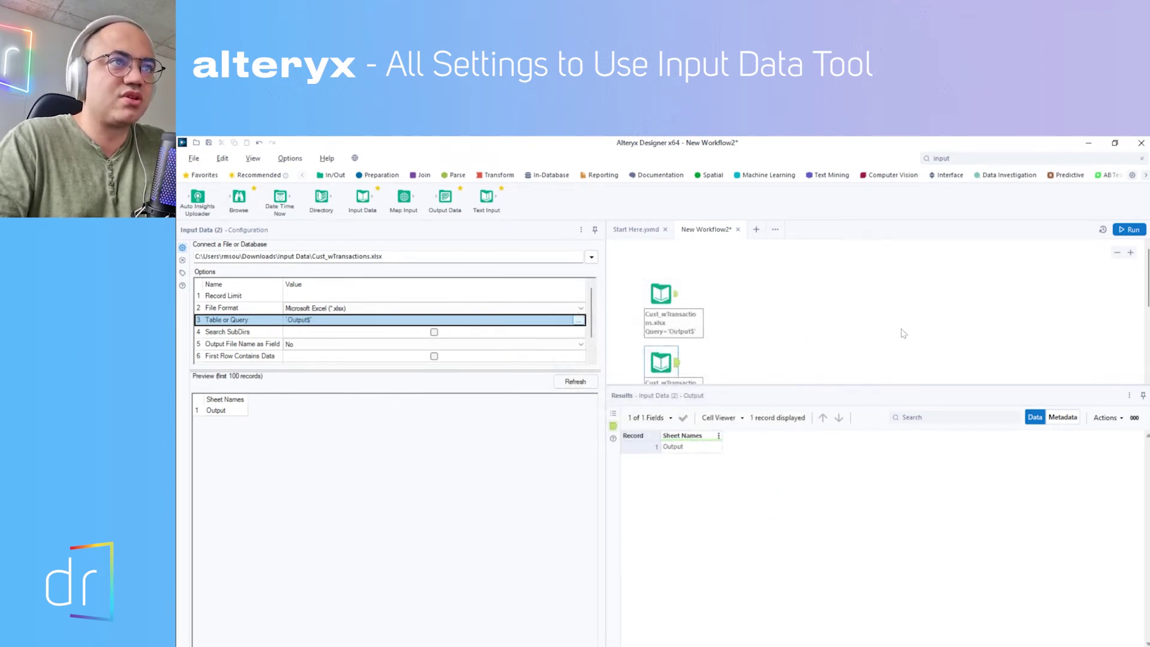
left_click(1129, 230)
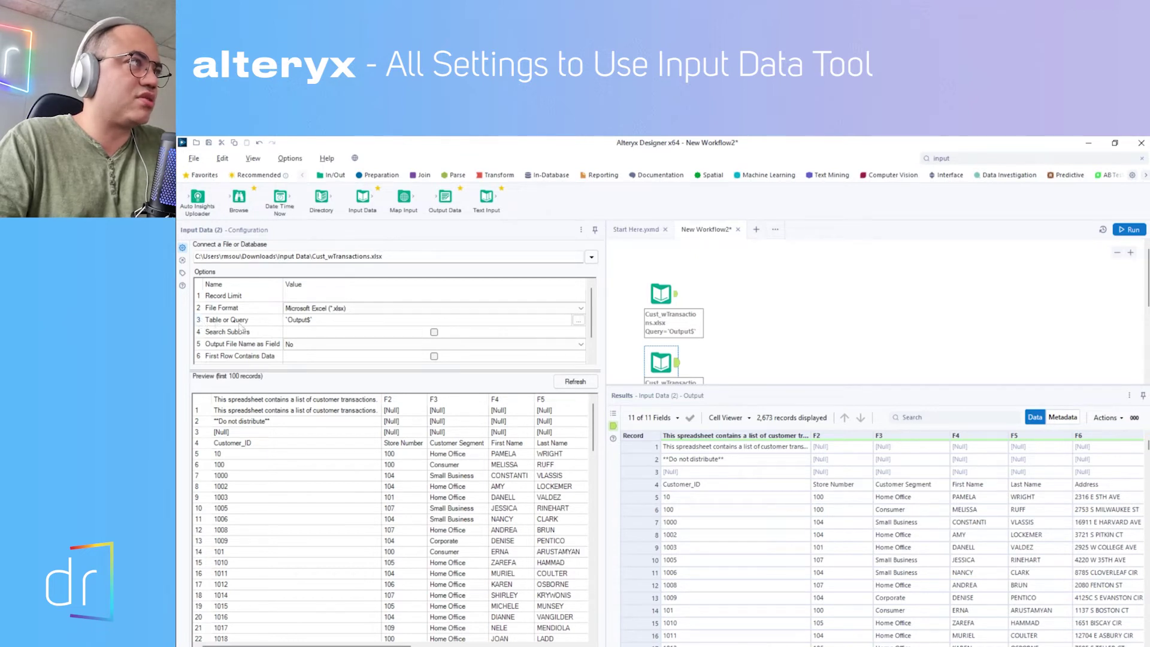
Set the second Input Data tool back to importing only the list of sheet names, rerun the workflow and view its output.
left_click(578, 320)
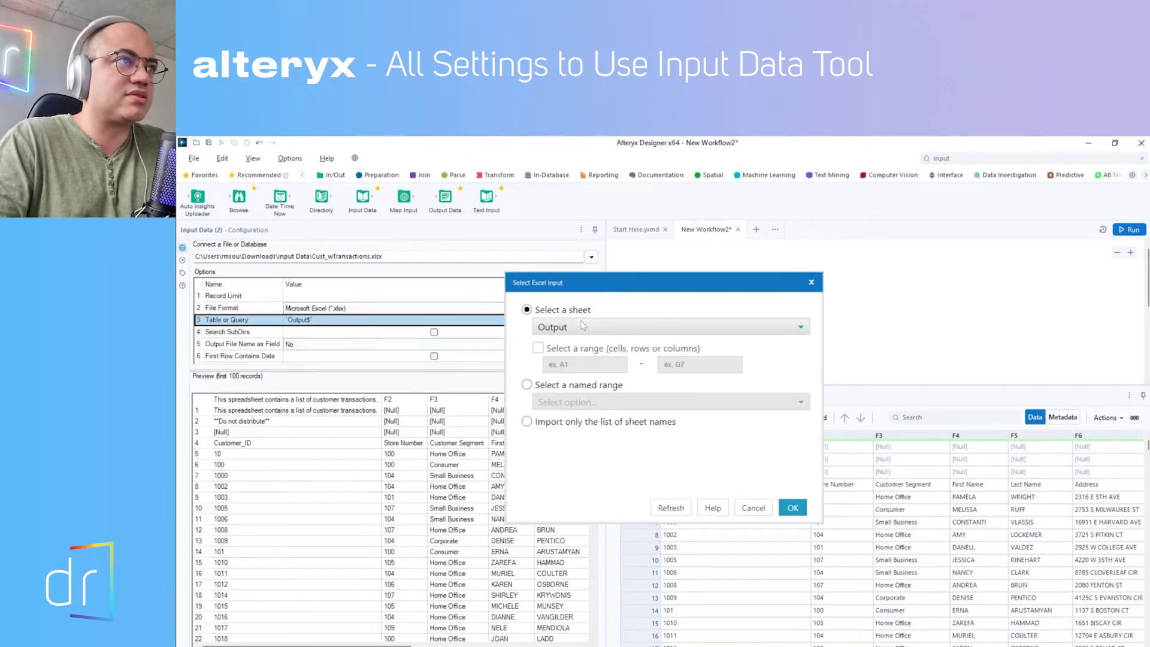
left_click(527, 423)
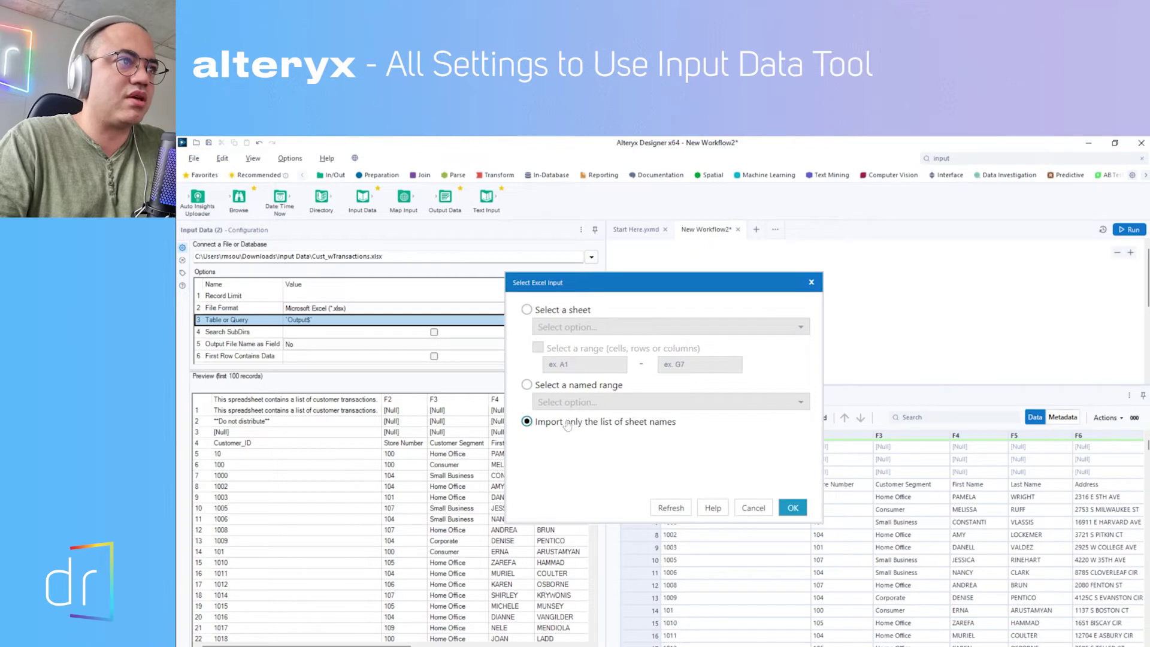
left_click(793, 508)
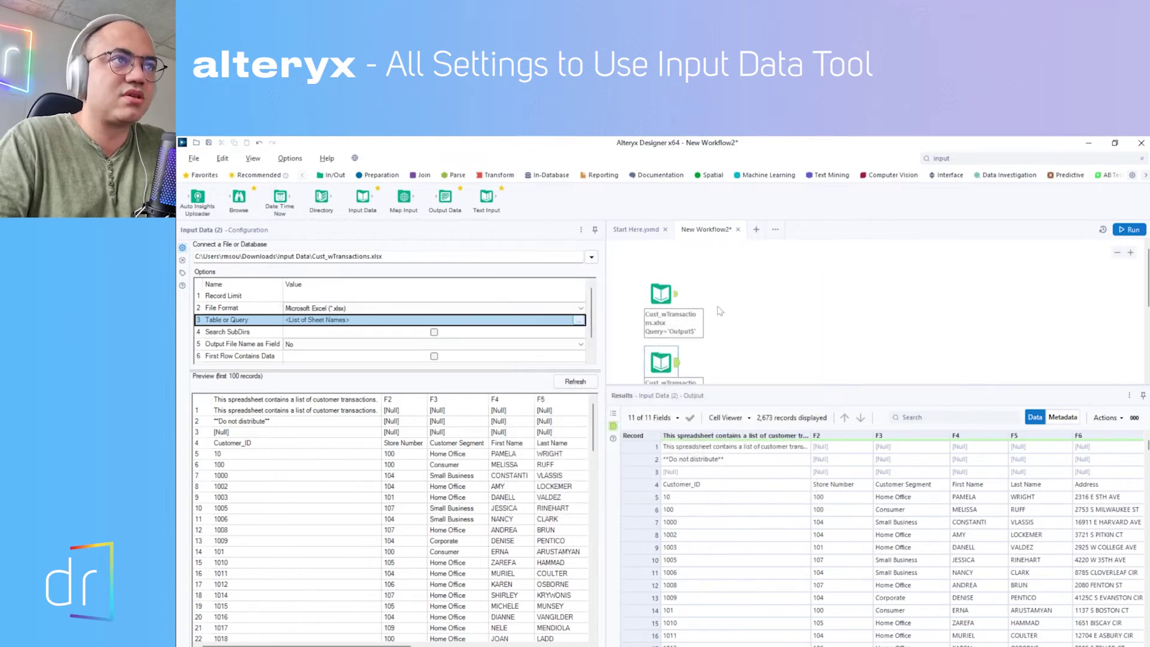
left_click(1129, 230)
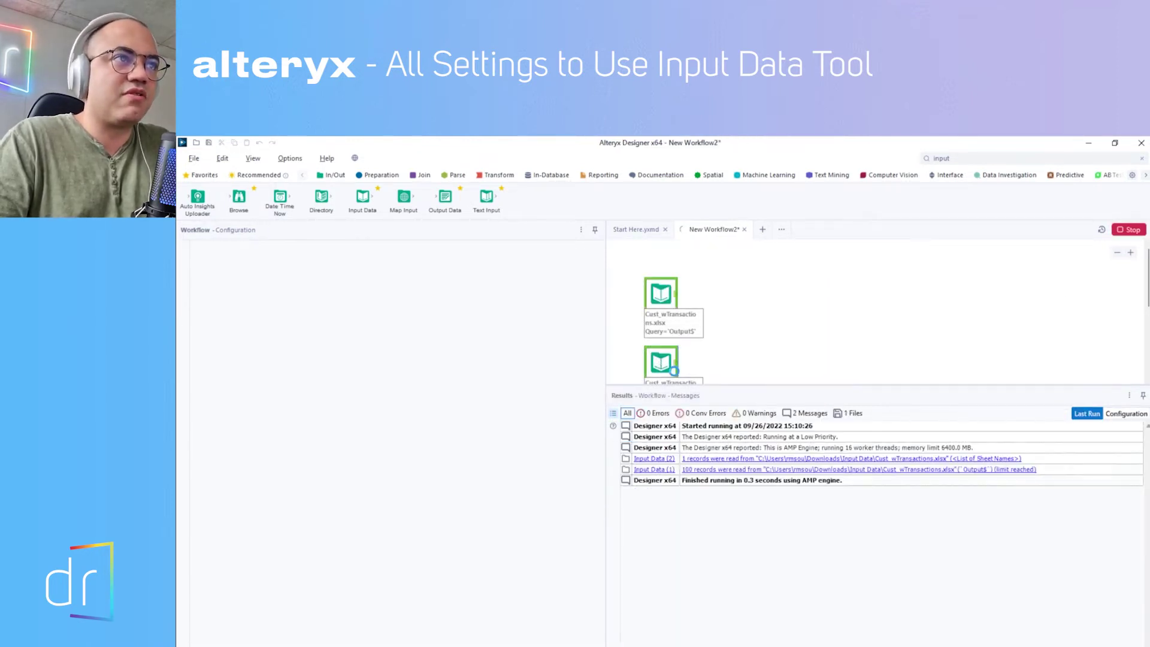
left_click(670, 363)
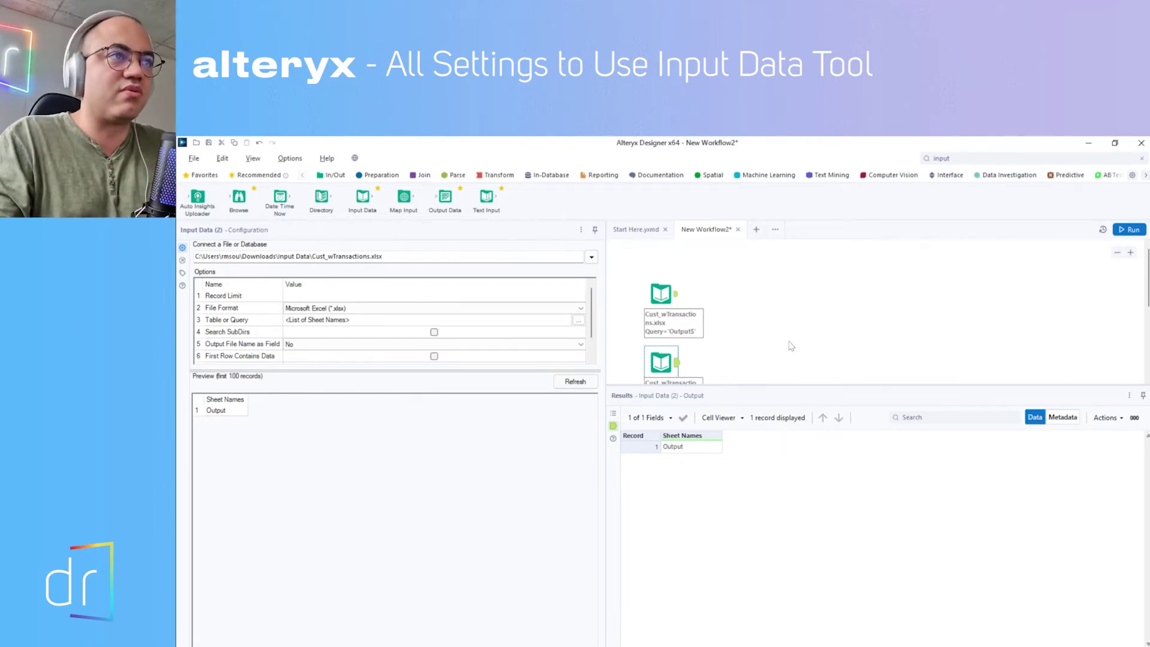
scroll(782, 345, "down", 1)
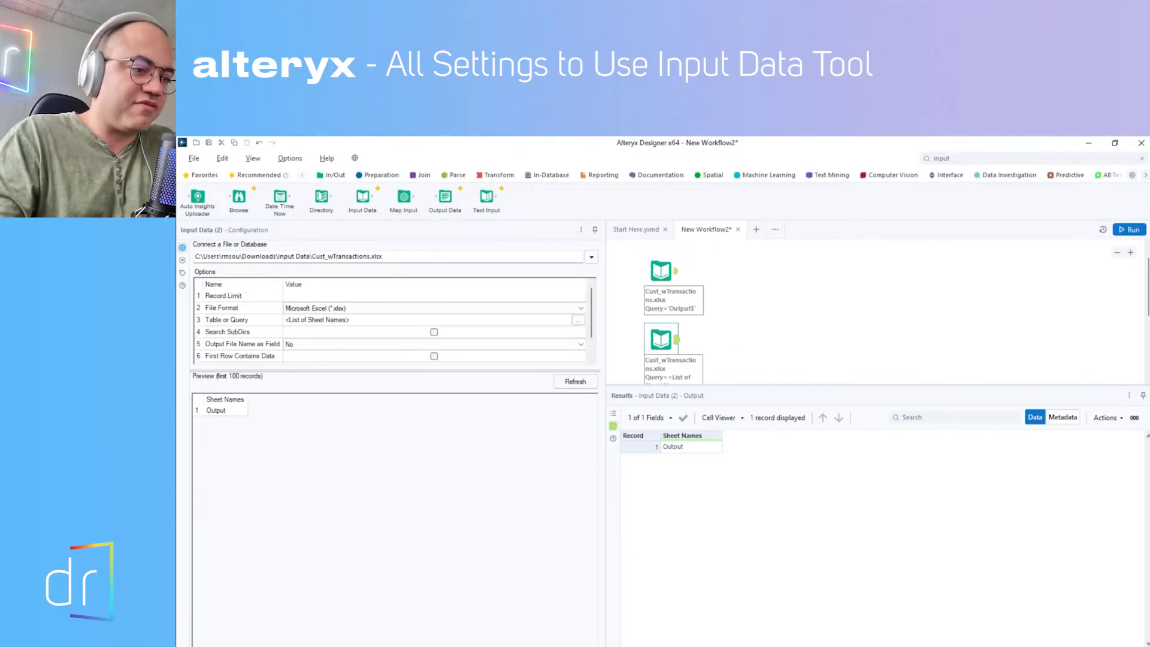
Switch to File Explorer and examine the two customer transaction workbooks in the Input Data folder.
key("alt+Tab")
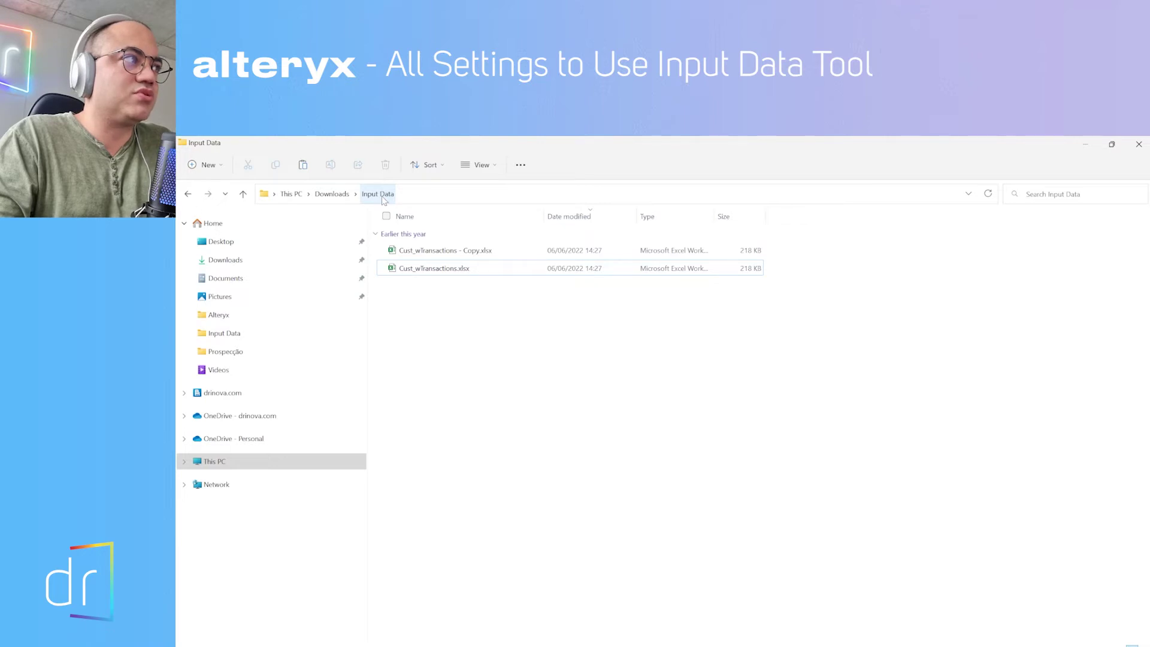
left_click(433, 271)
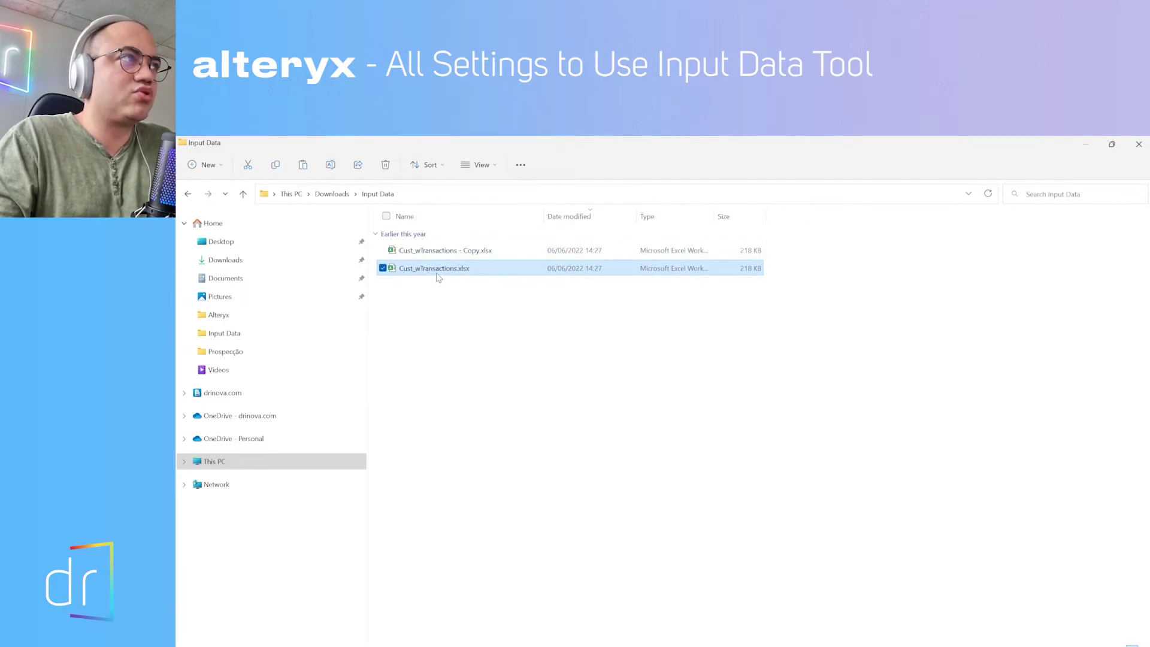
left_click(434, 254)
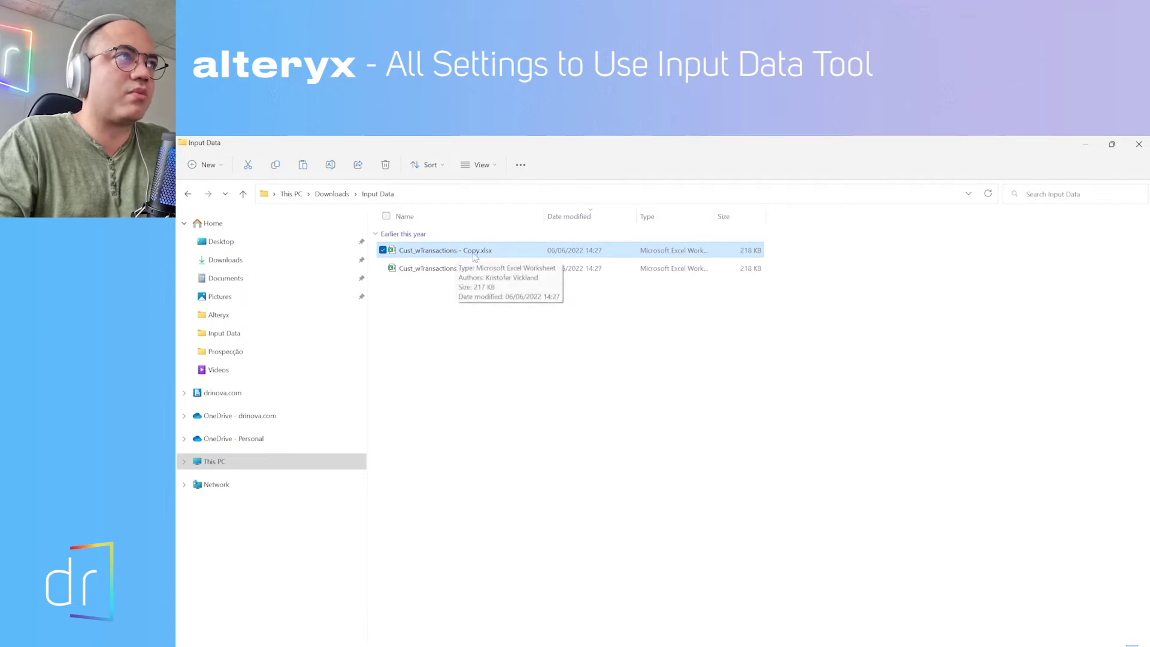
left_click(443, 266)
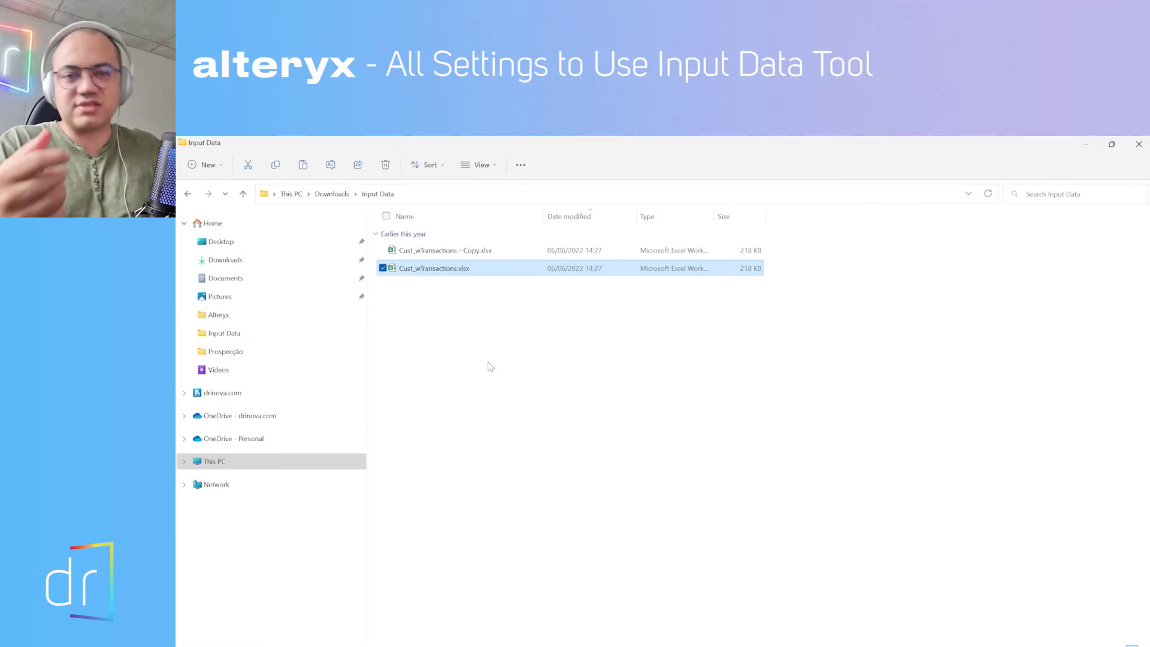
left_click(464, 252)
left_click(449, 271)
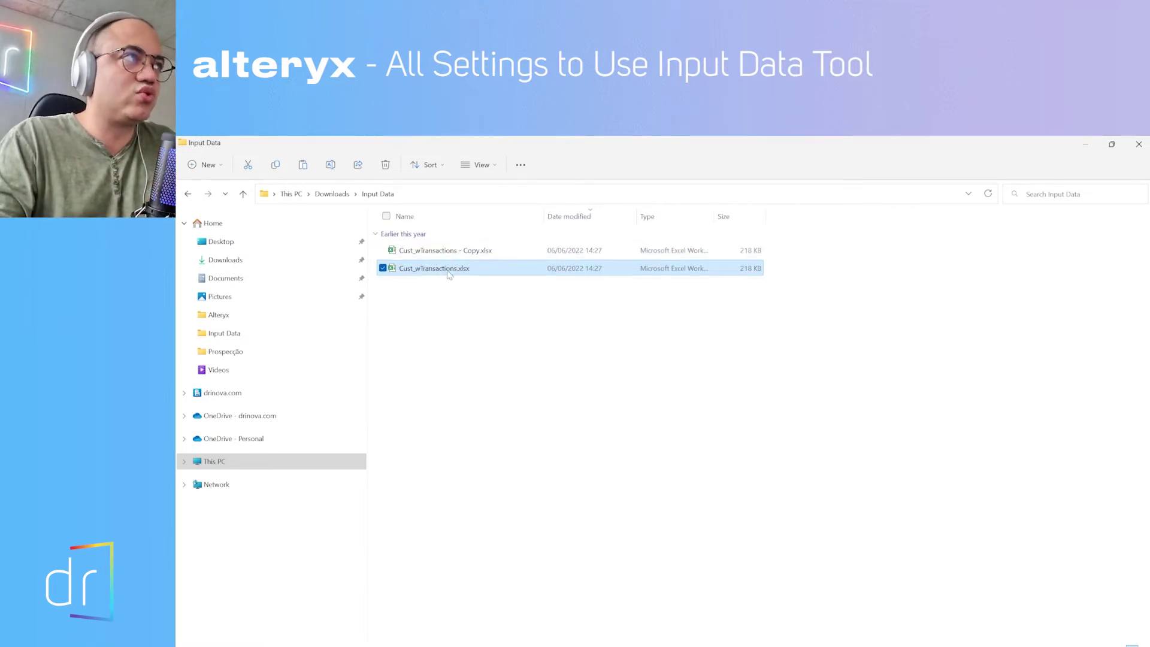
left_click(456, 254)
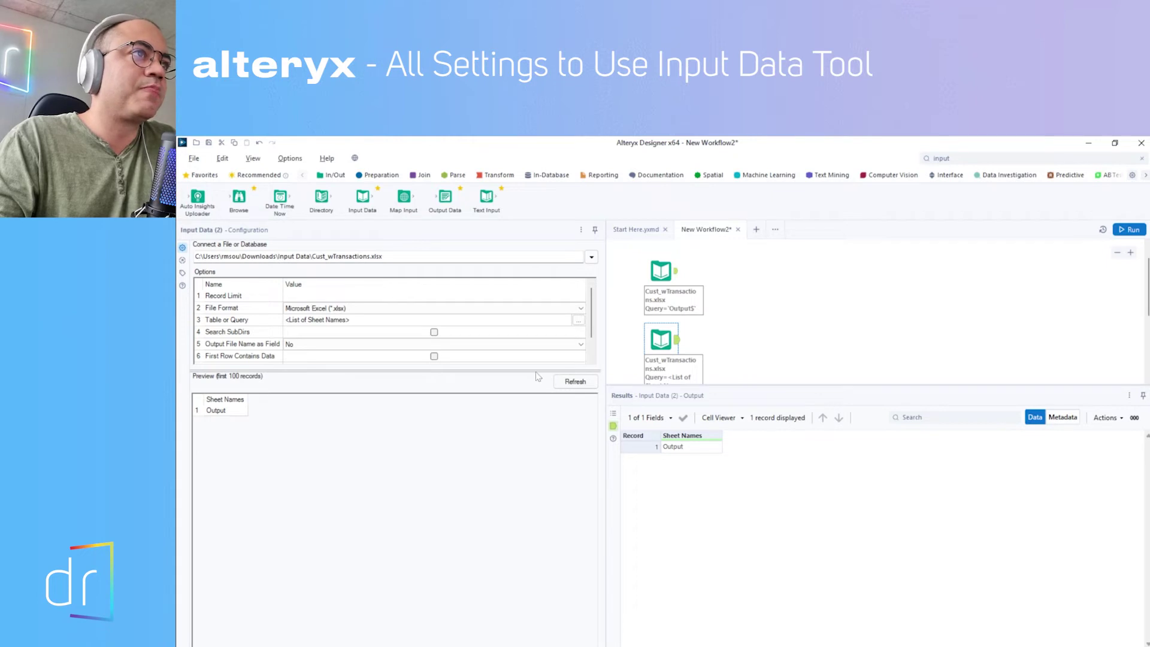
Switch back to Alteryx Designer, delete the second Input Data tool and select the first one.
left_click_drag(535, 369, 535, 384)
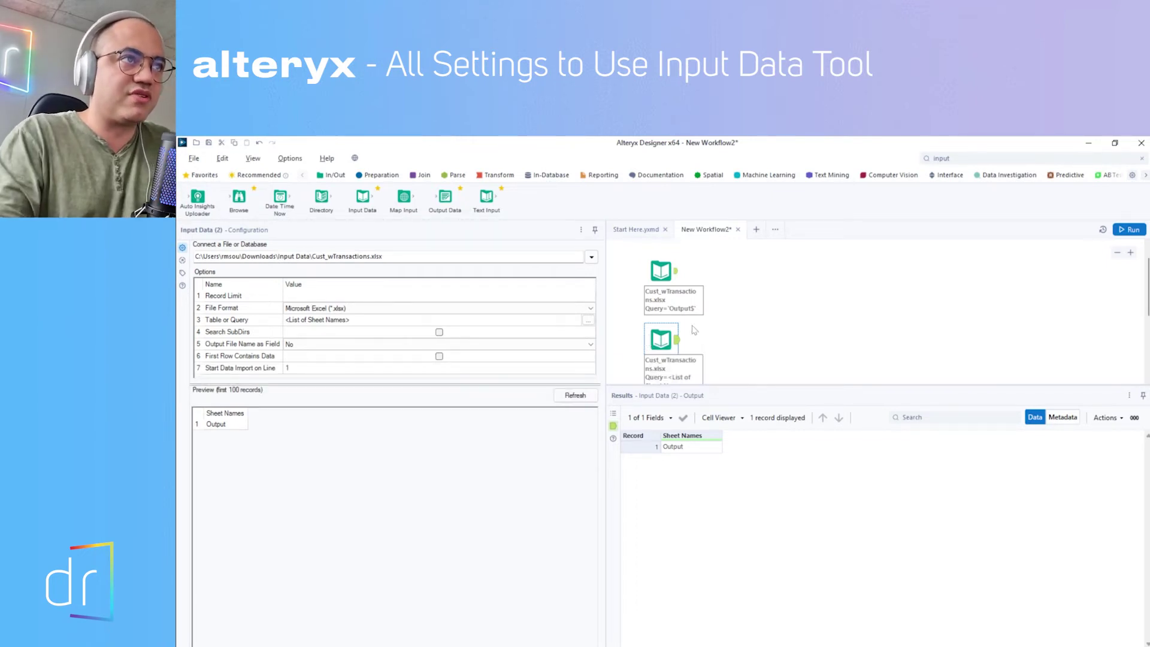
key("Delete")
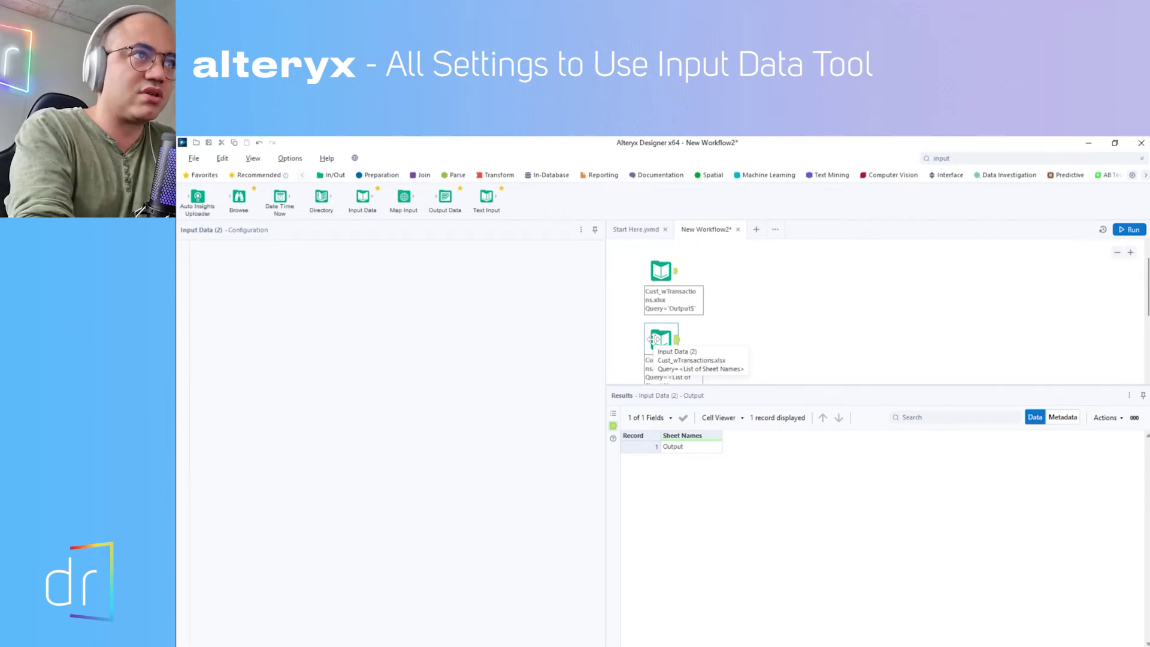
left_click(655, 295)
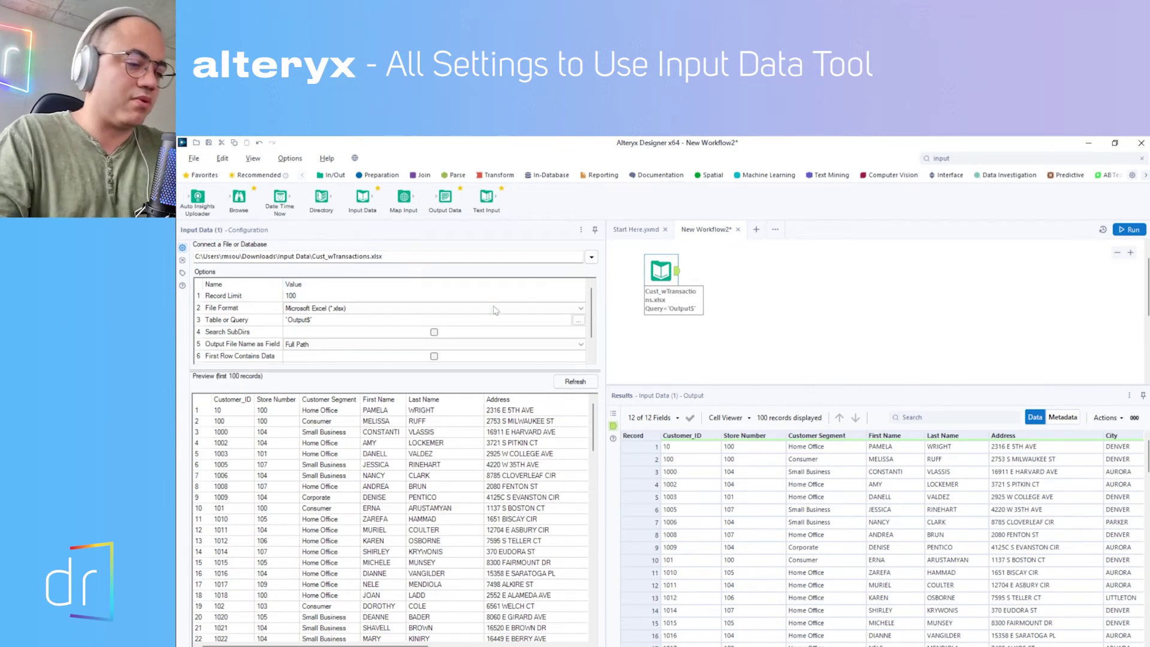
Return to File Explorer and compare the file names Cust_wTransactions.xlsx and Cust_wTransactions - Copy.xlsx for their common part.
key("alt+Tab")
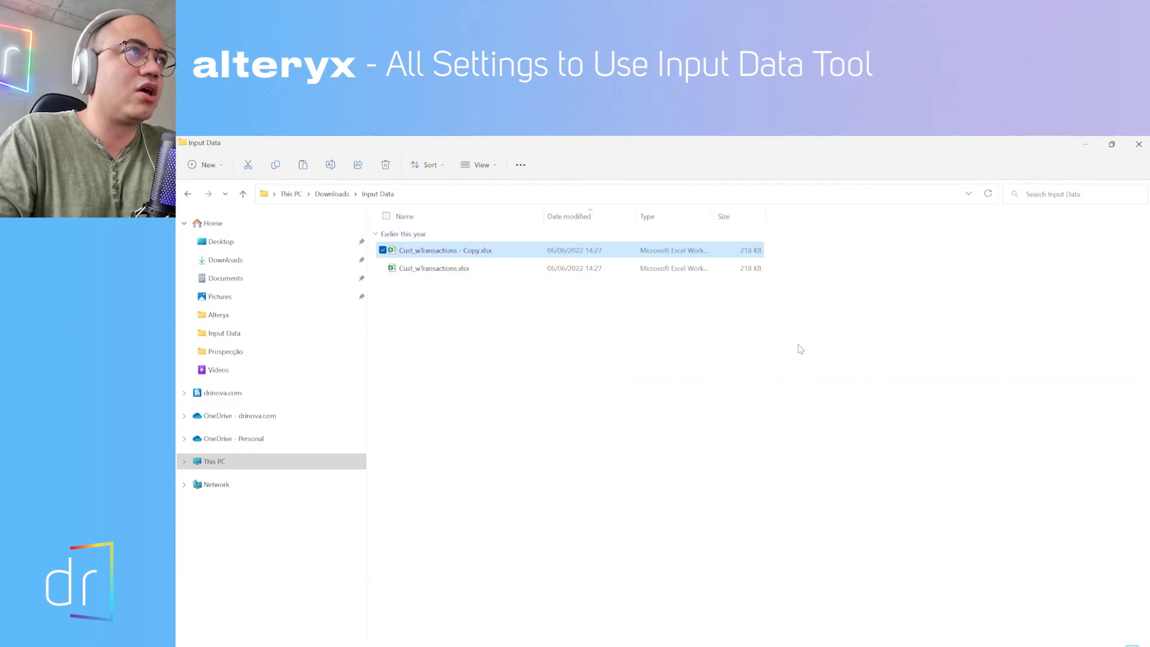
left_click(437, 267)
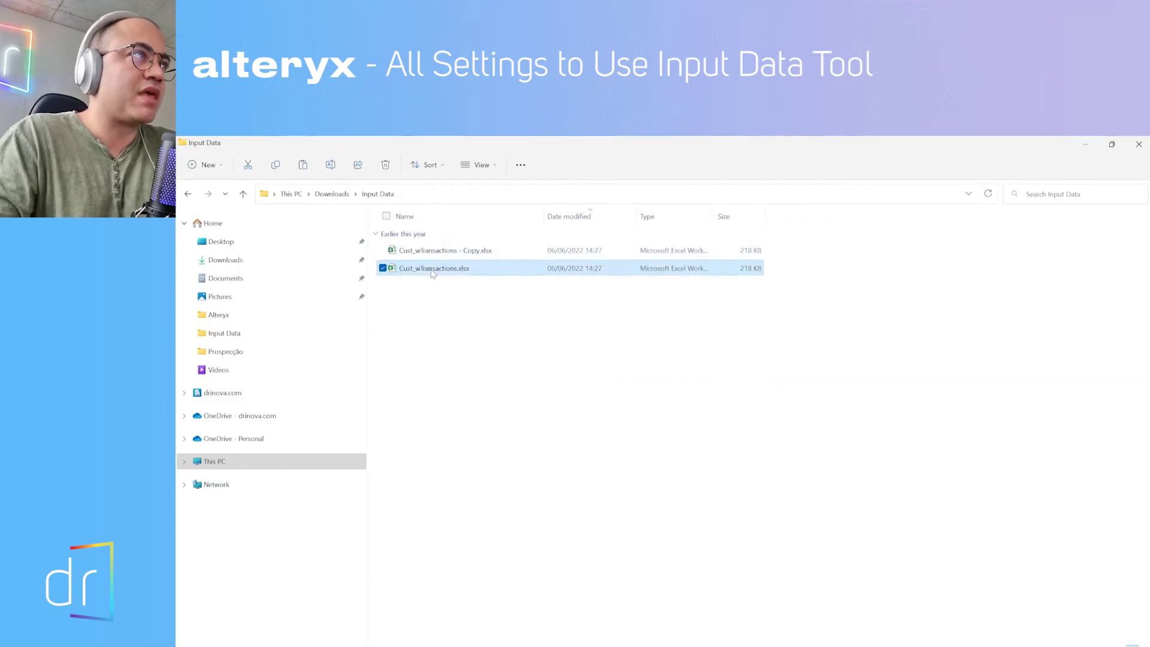
left_click(435, 254)
left_click(434, 262)
left_click(434, 254)
left_click(435, 271)
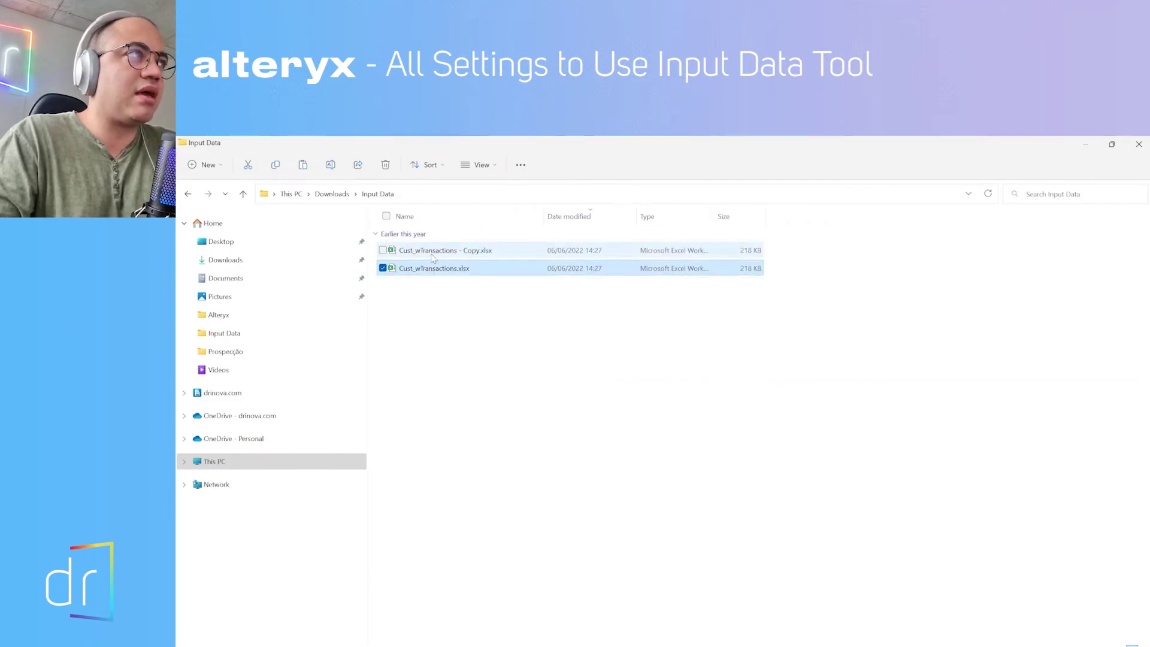
left_click(430, 256)
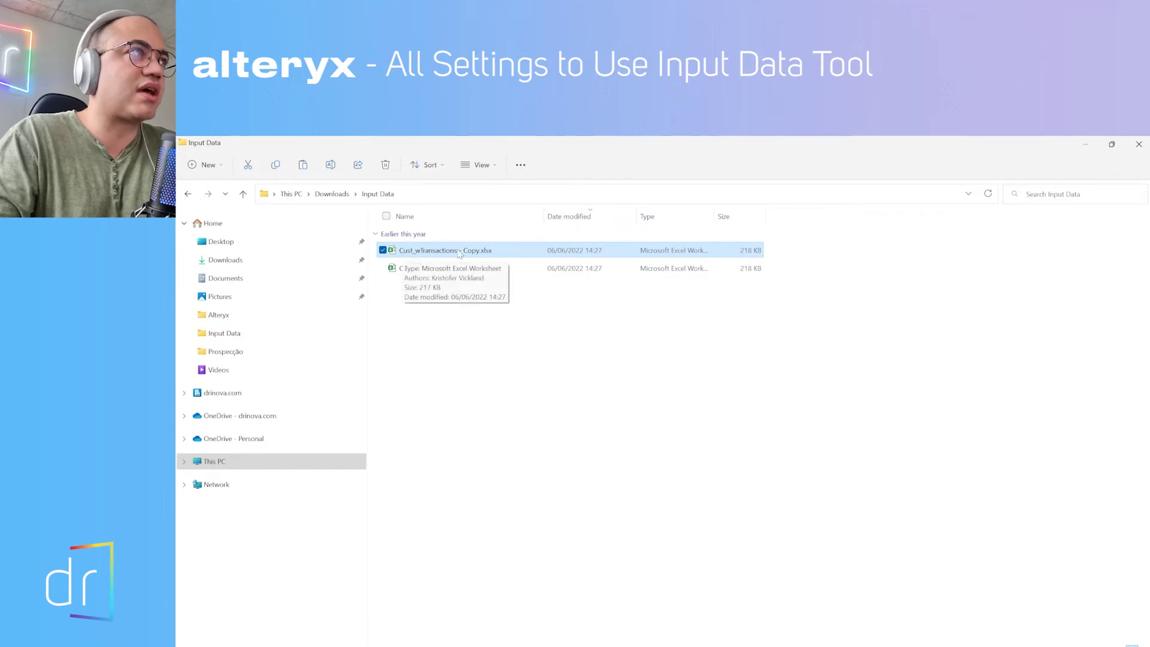
left_click(415, 268)
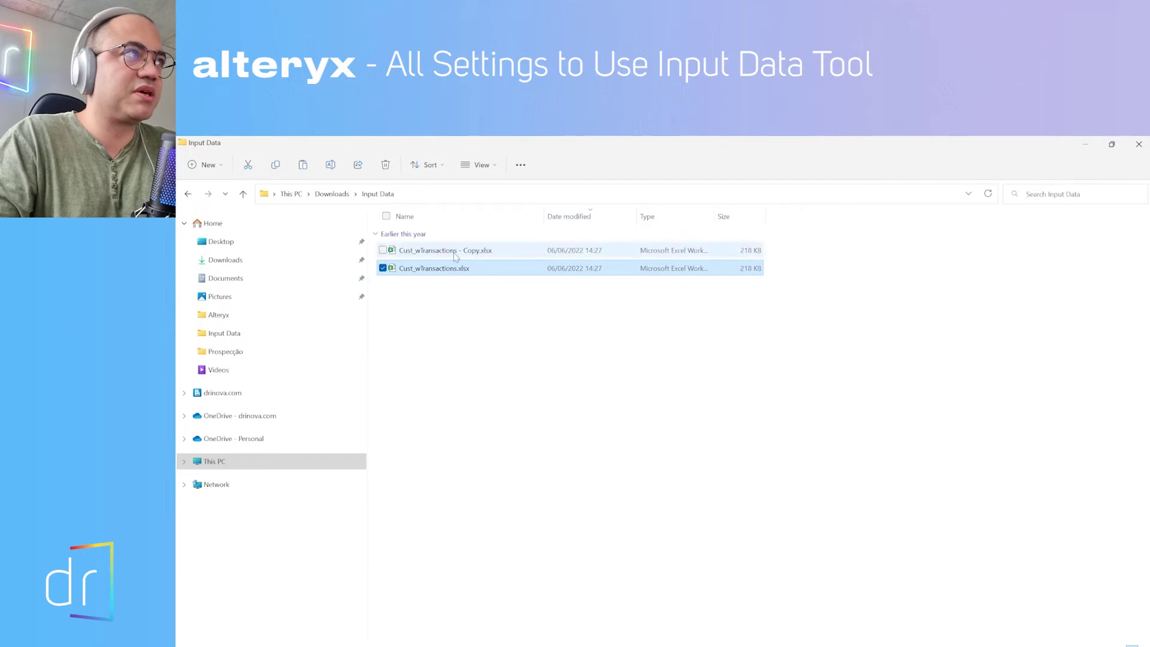
key("F2")
left_click(458, 282)
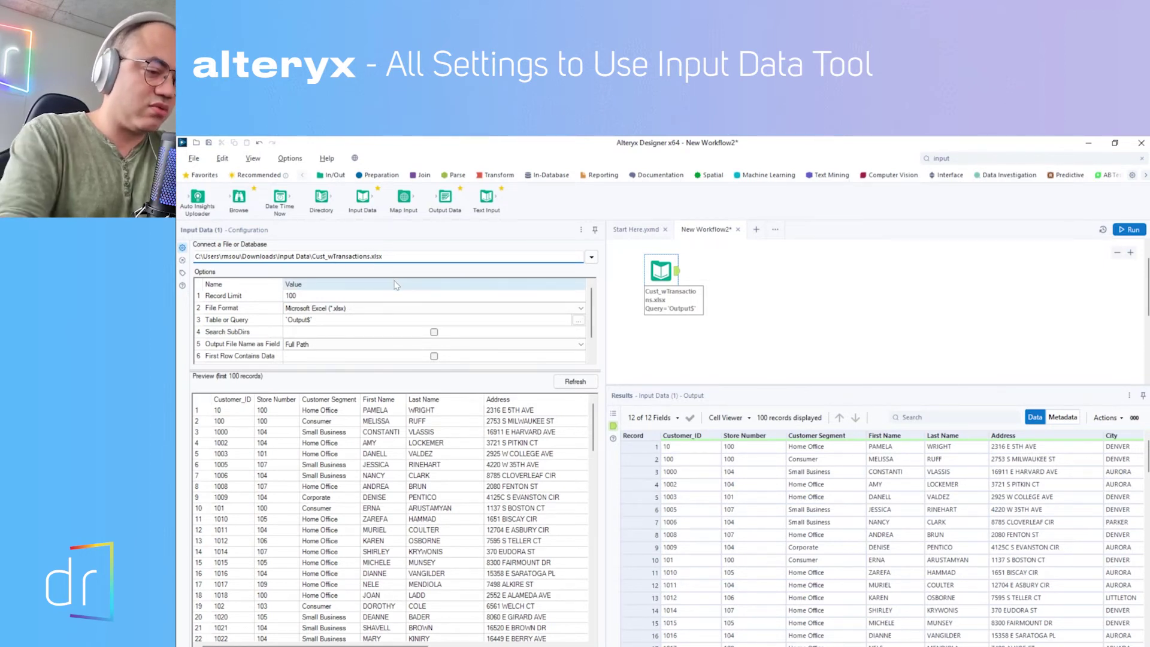
Change the file name in the Input Data path to the wildcard Cust_wTransactions*.xlsx, run the workflow and check the output down to its last record.
type("*")
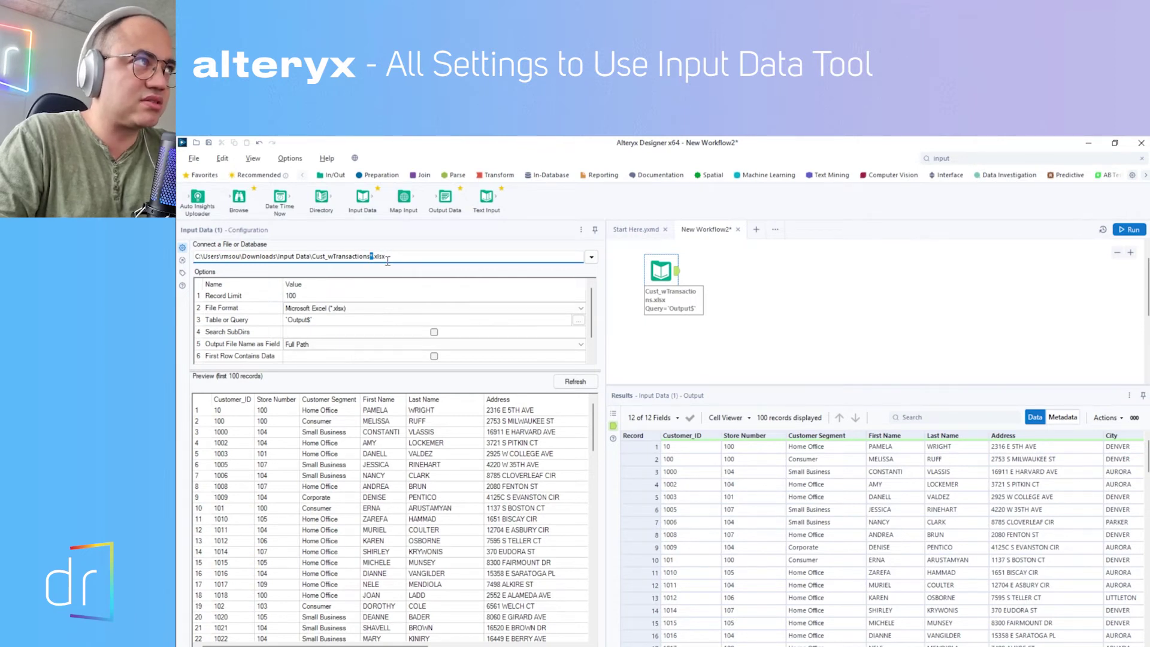
left_click_drag(315, 256, 368, 254)
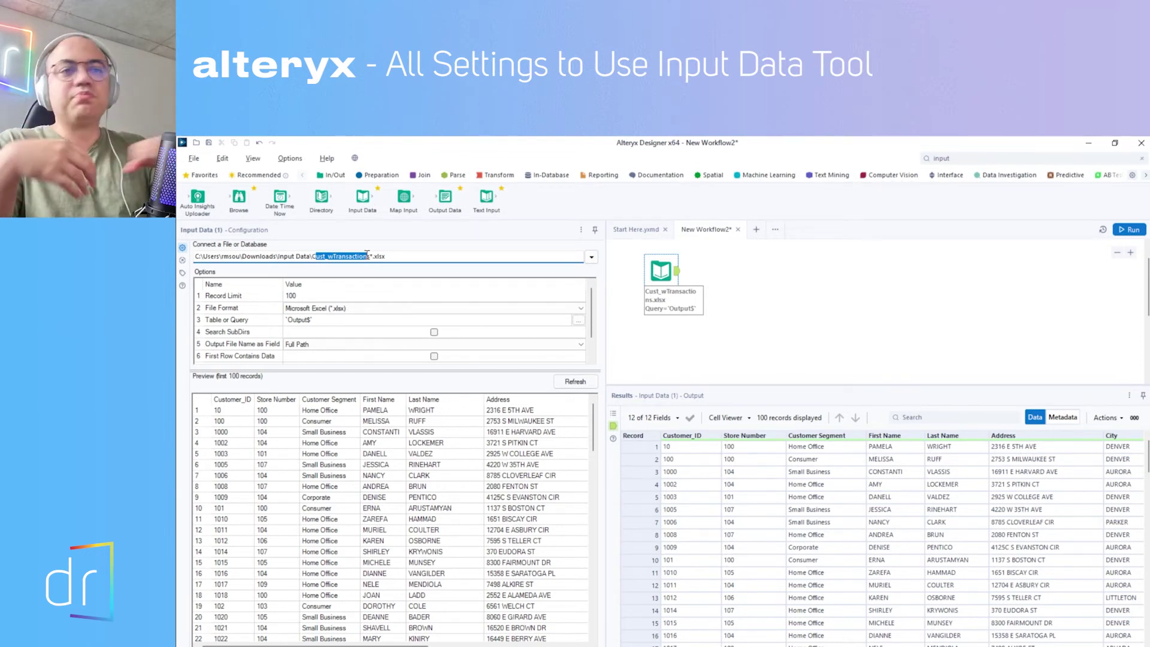
left_click(372, 256)
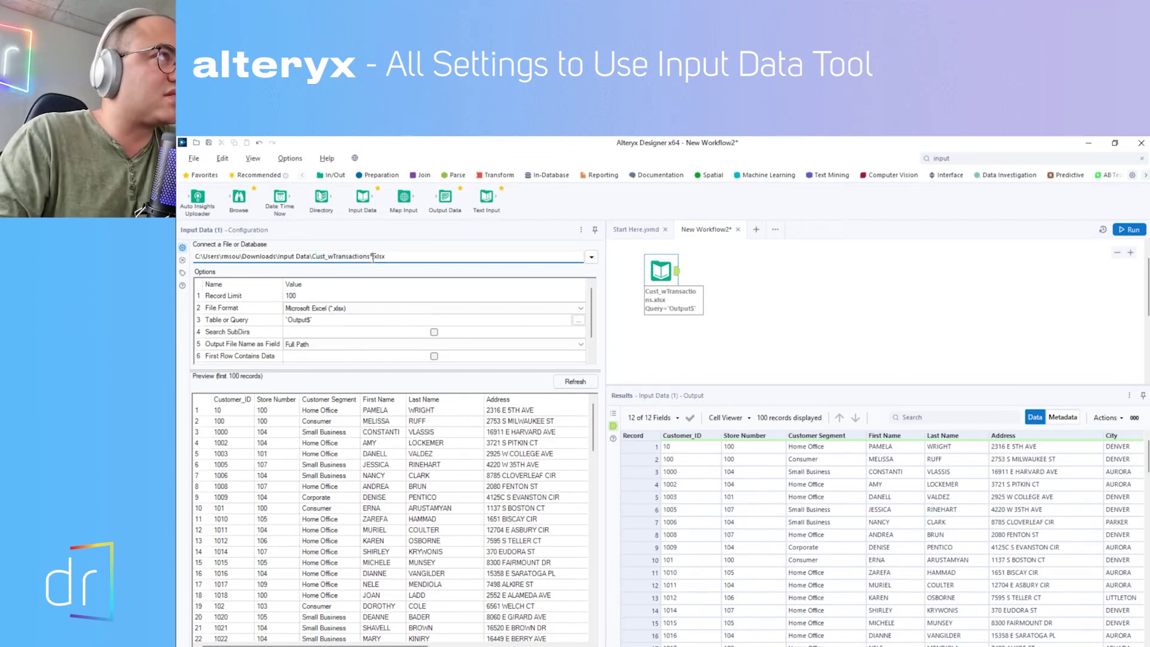
left_click(1130, 230)
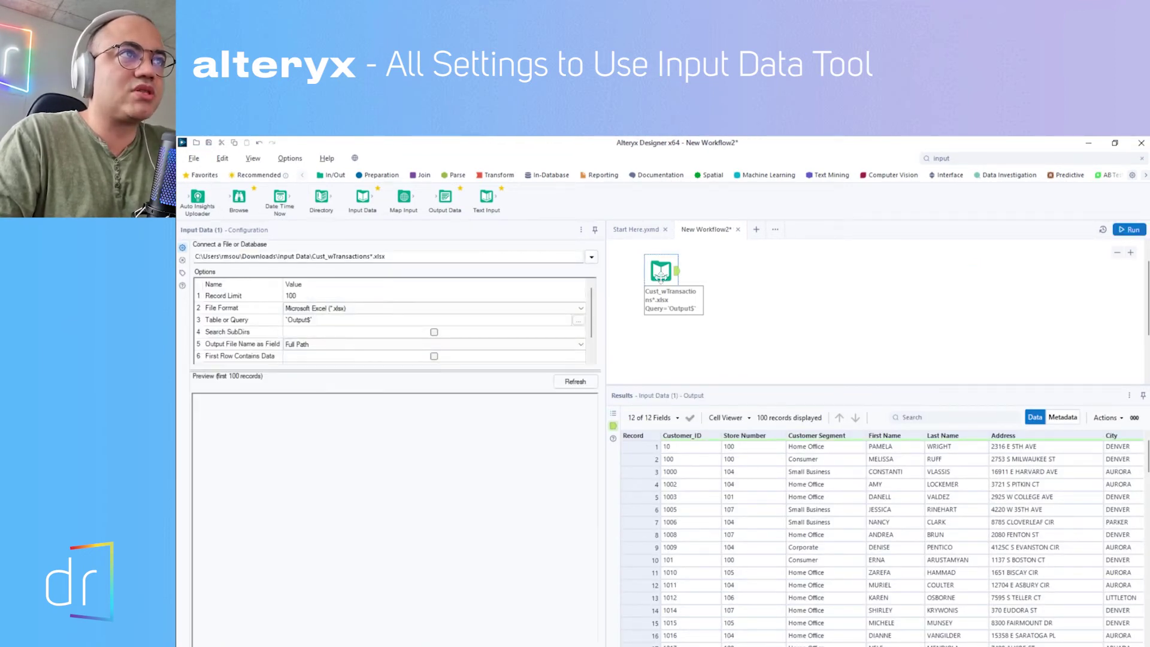
scroll(797, 498, "down", 15)
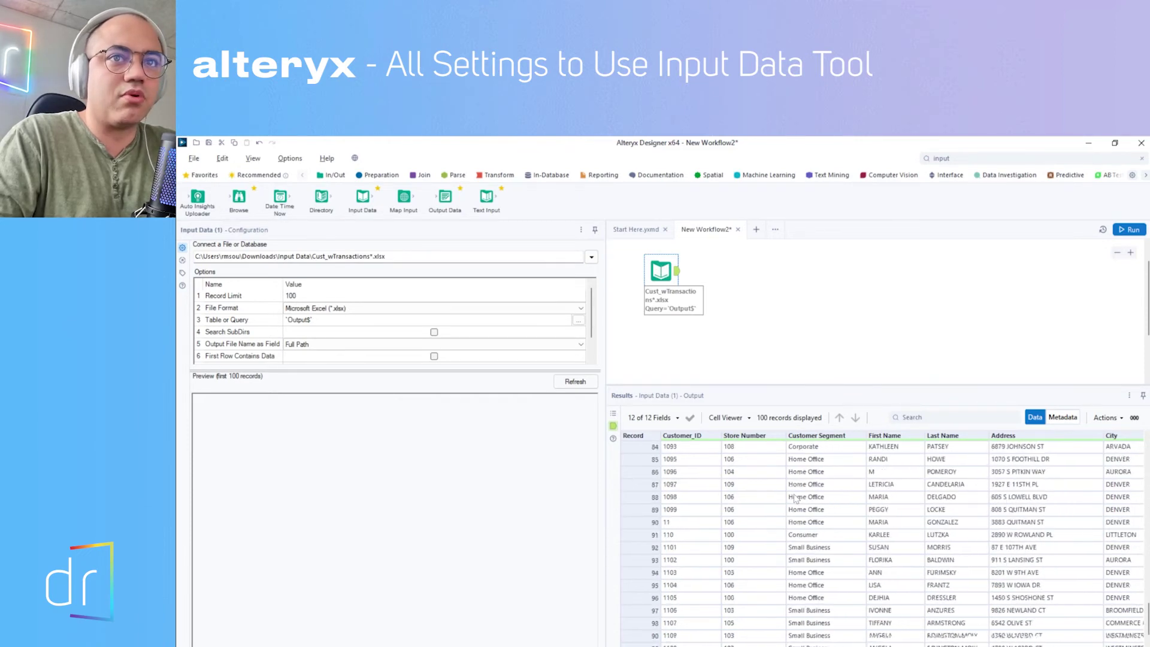
scroll(797, 498, "up", 15)
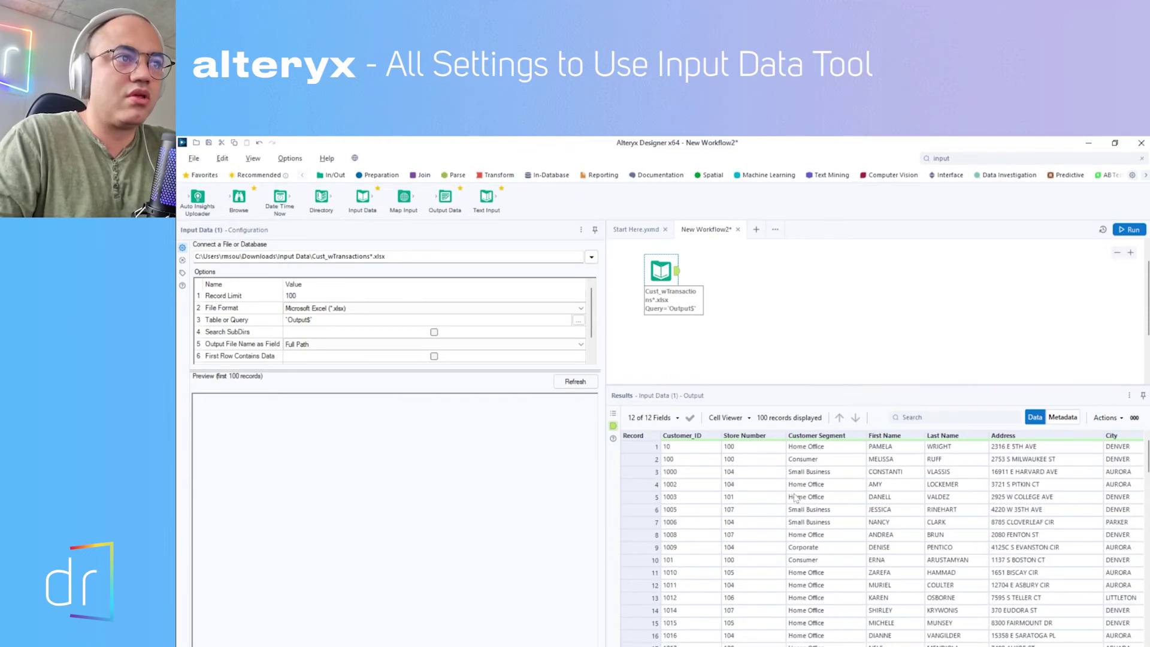
scroll(796, 498, "down", 15)
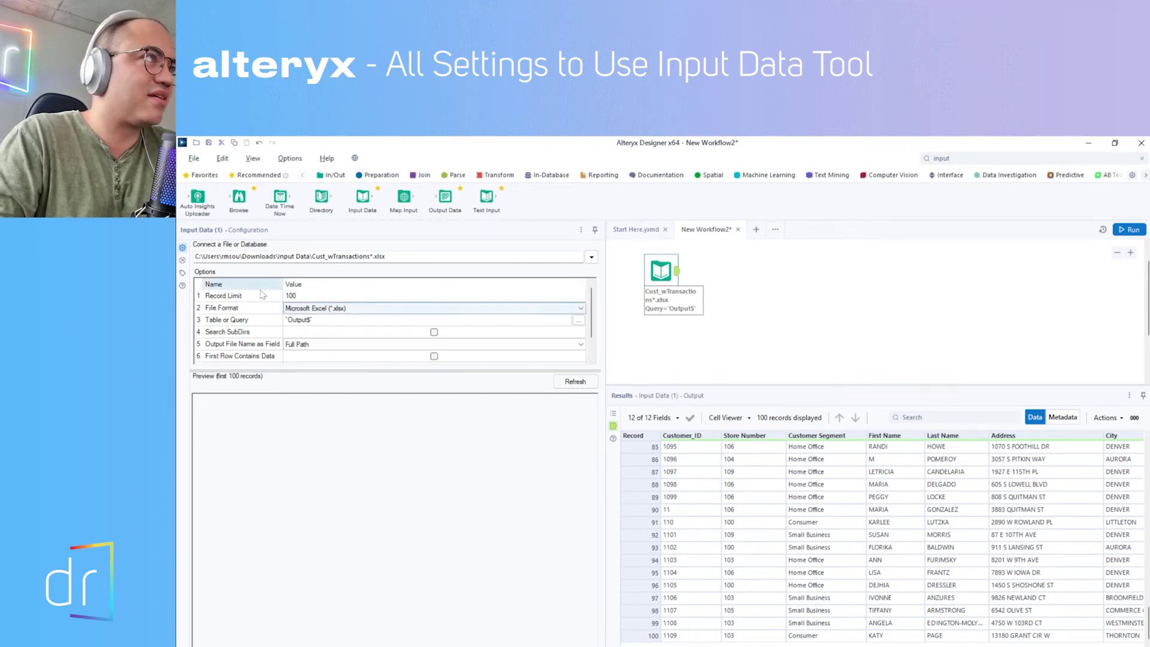
Clear the Input Data tool's Record Limit, run the workflow and examine the output across to the FileName field.
left_click(304, 296)
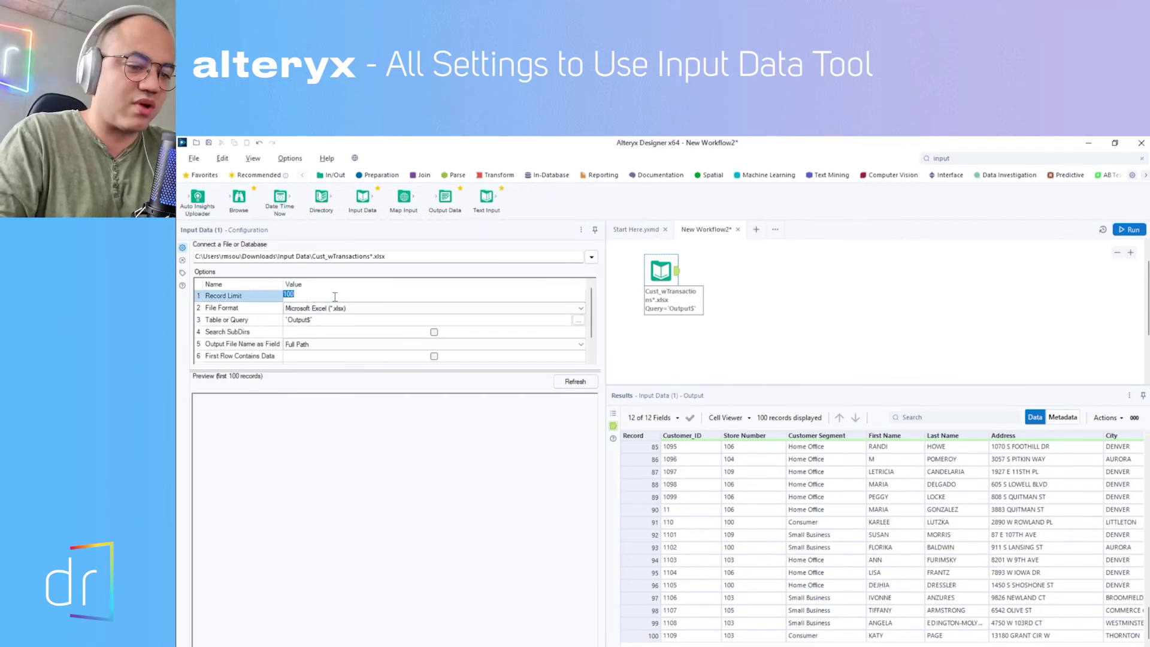
key("BackSpace")
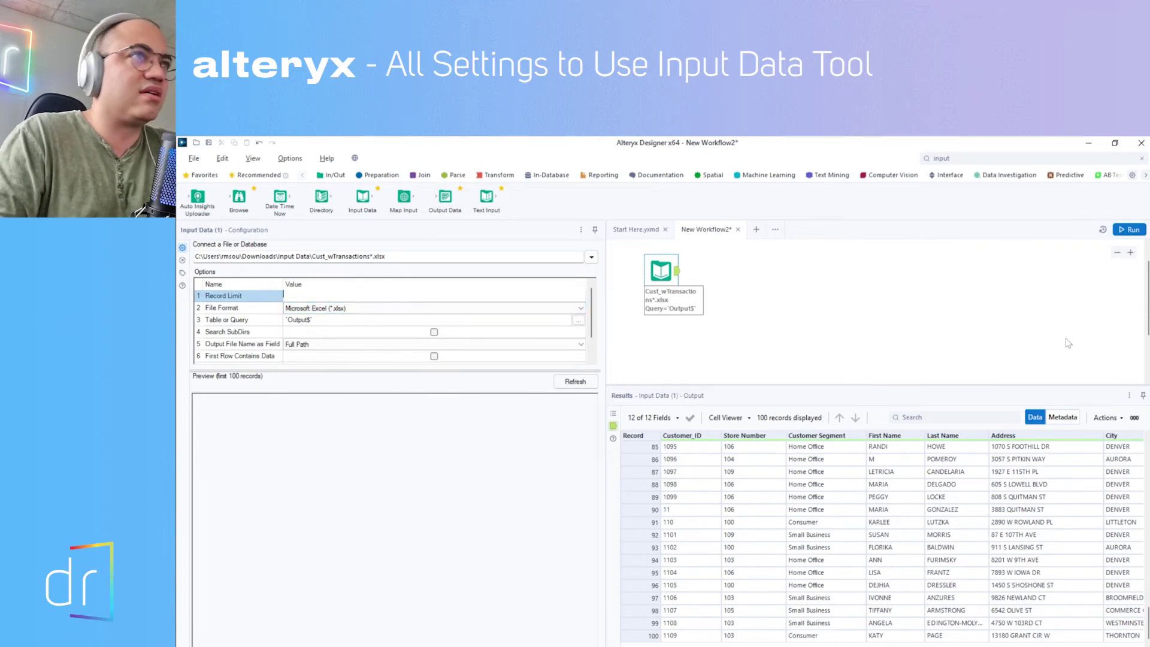
left_click(1129, 230)
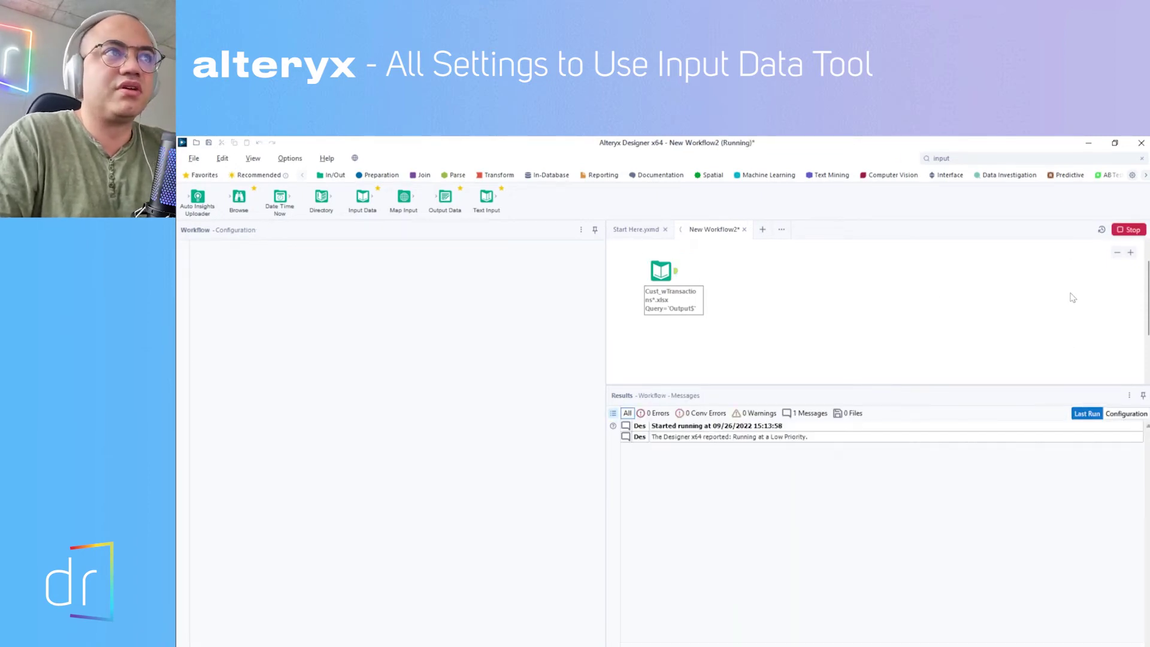
scroll(673, 569, "down", 20)
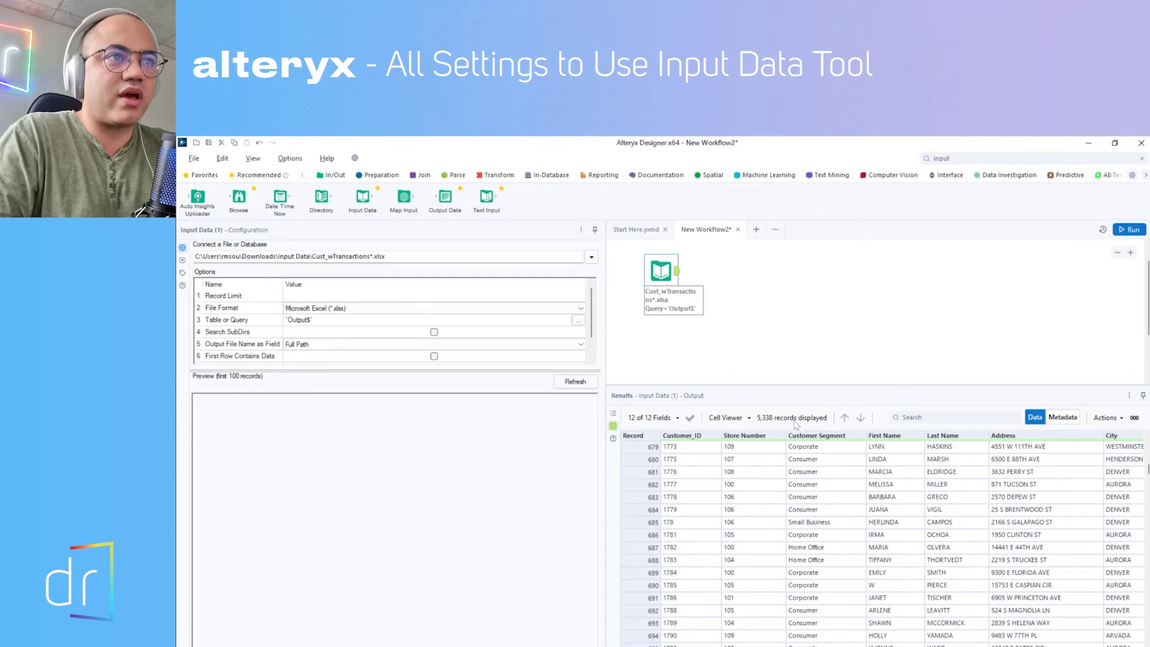
scroll(794, 484, "up", 15)
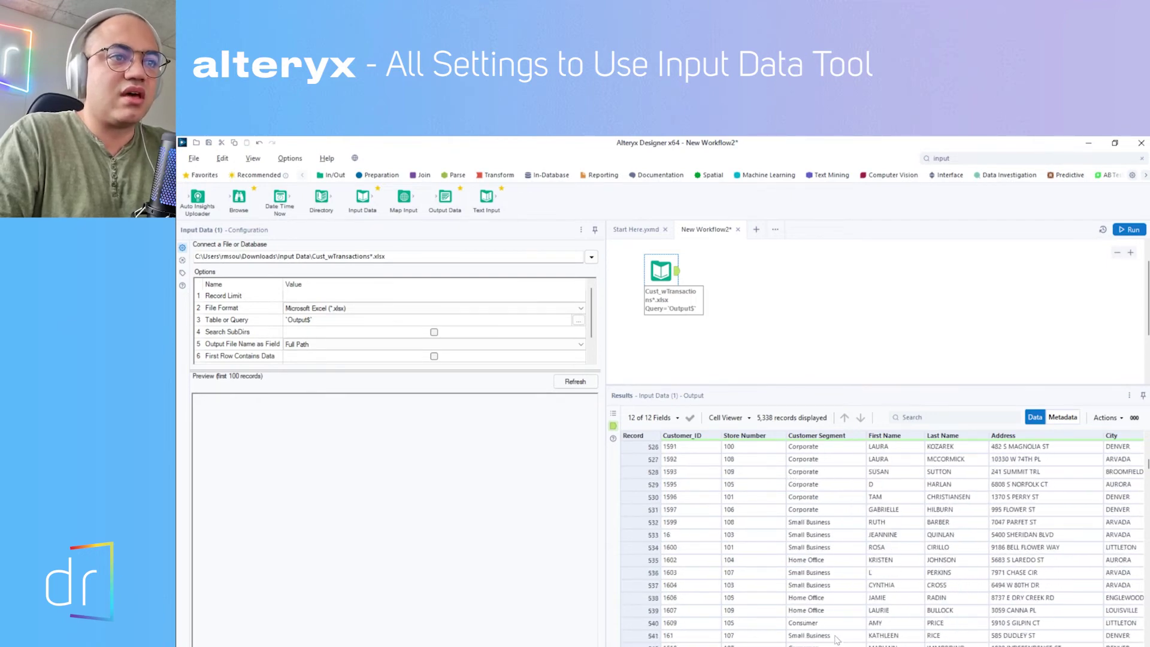
scroll(881, 539, "right", 5)
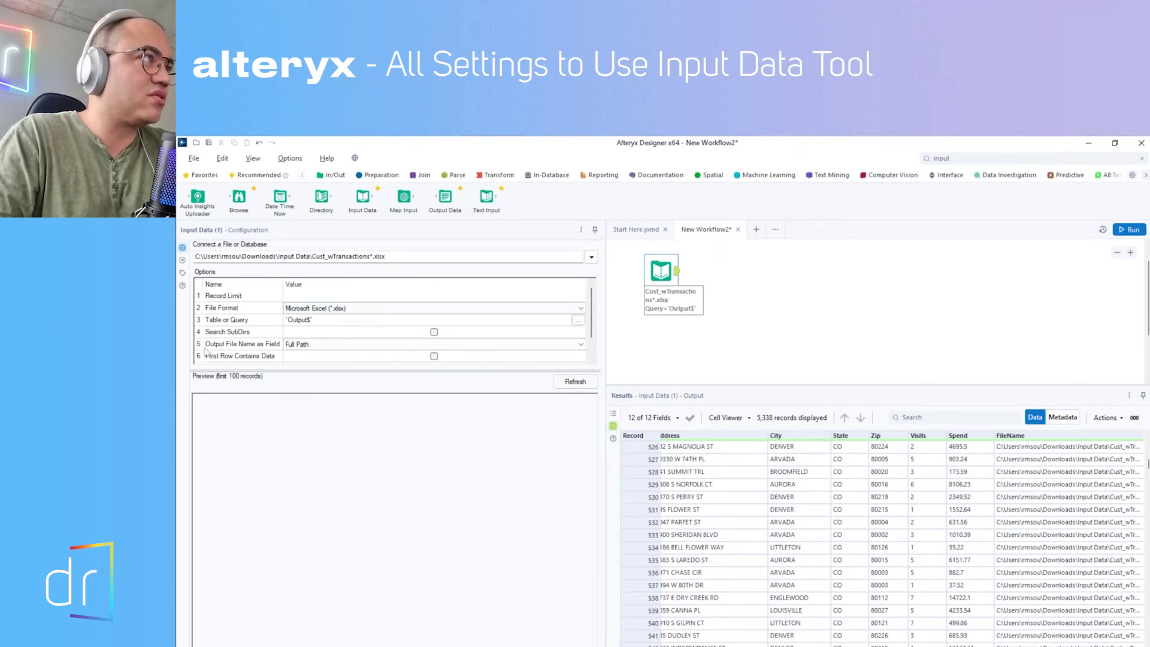
Set Output File Name as Field to File Name Only and run the workflow.
left_click(337, 346)
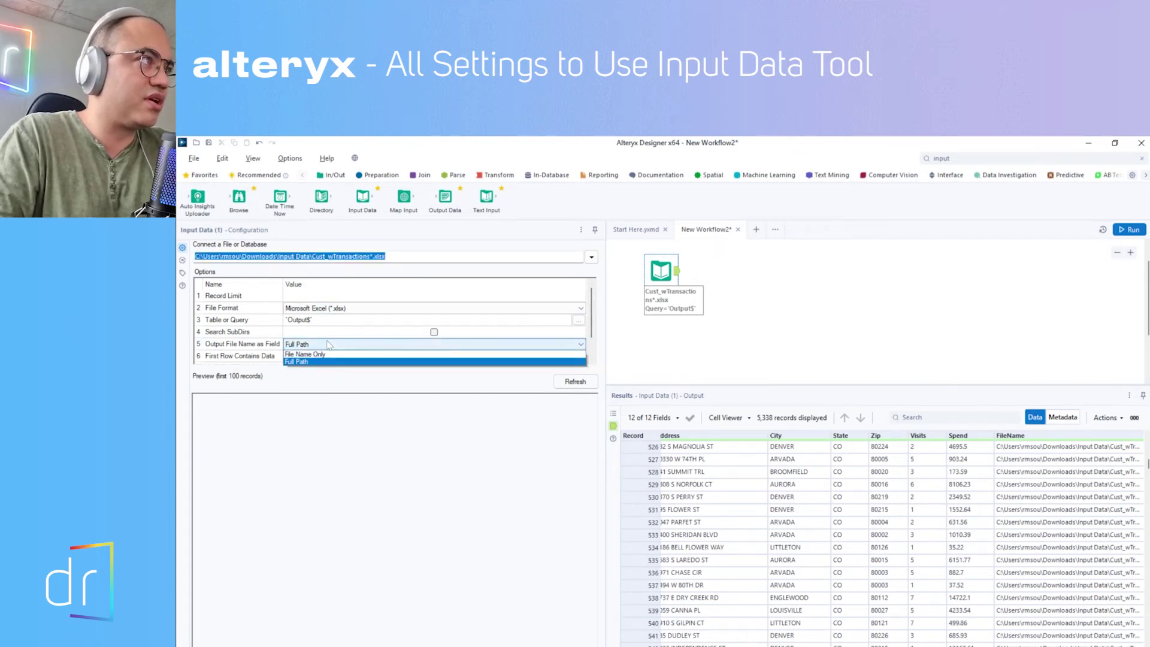
left_click(320, 362)
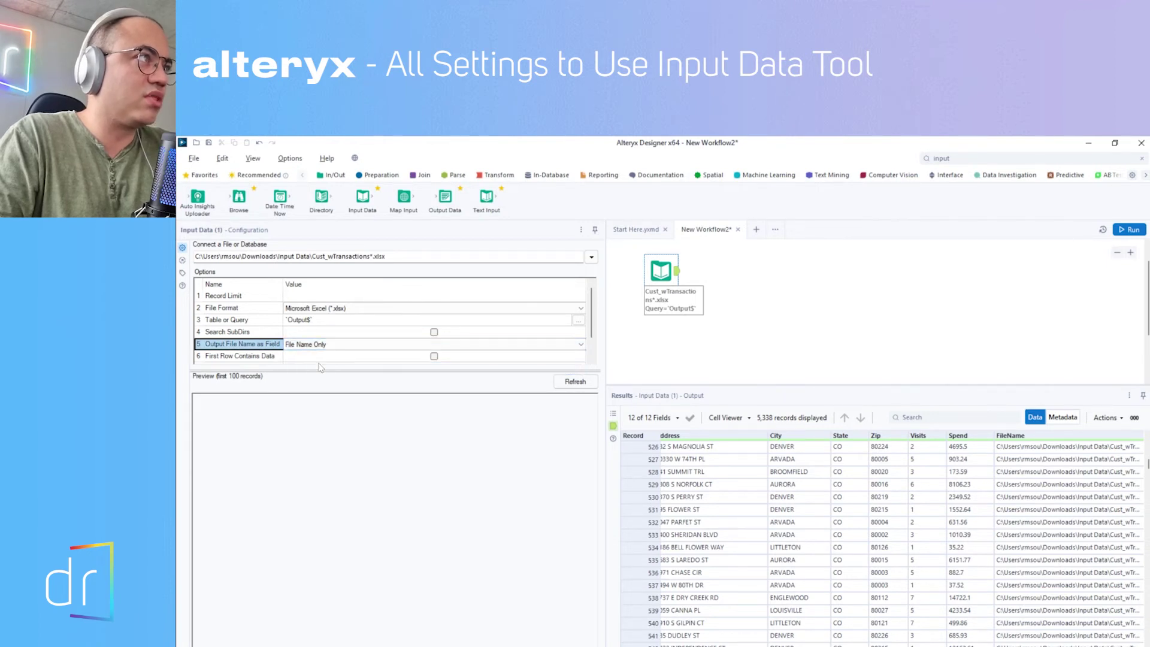
left_click(1129, 230)
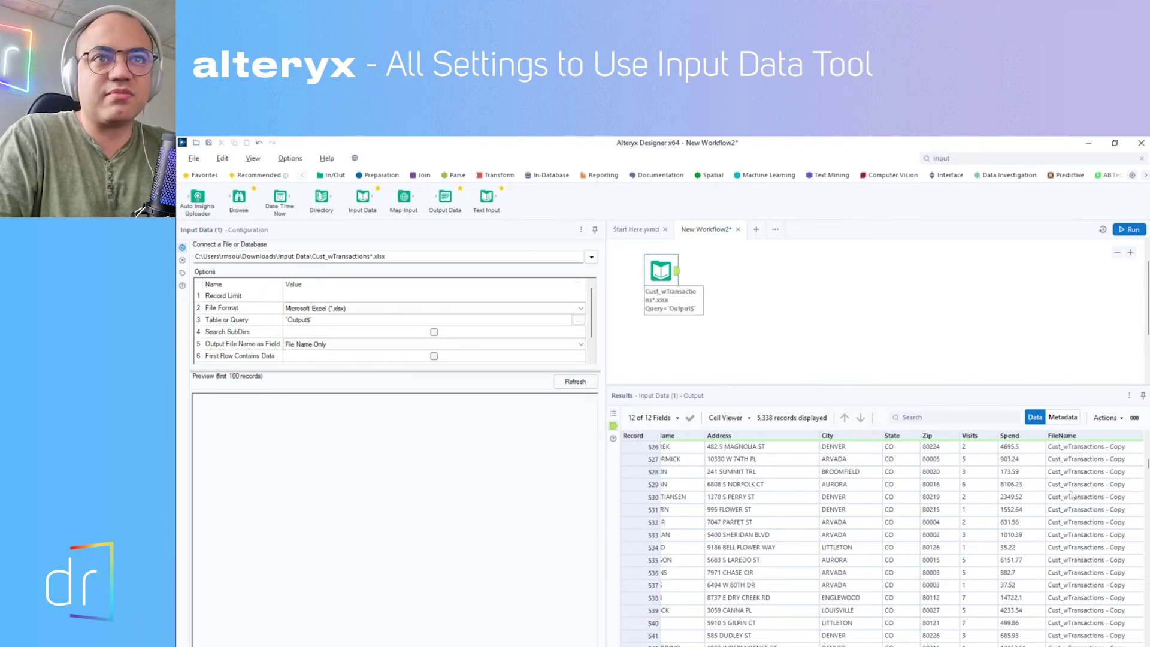
Check the FileName column in early and late output records to see which workbook each record comes from.
left_click(1096, 561)
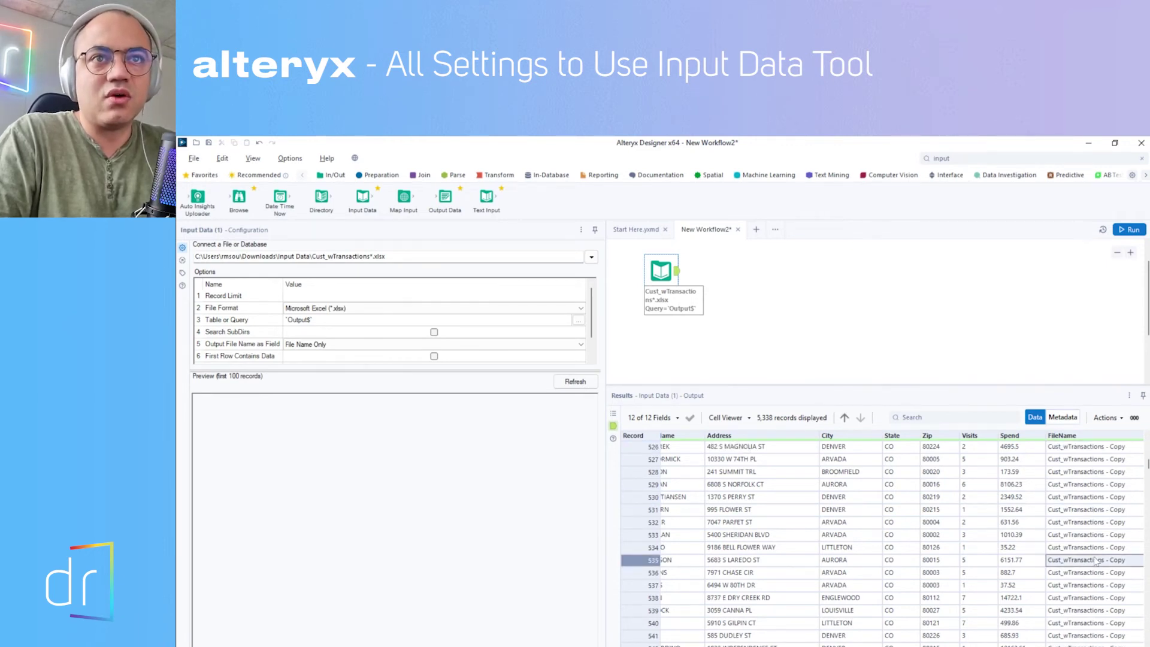
left_click(1115, 463)
left_click(1116, 452)
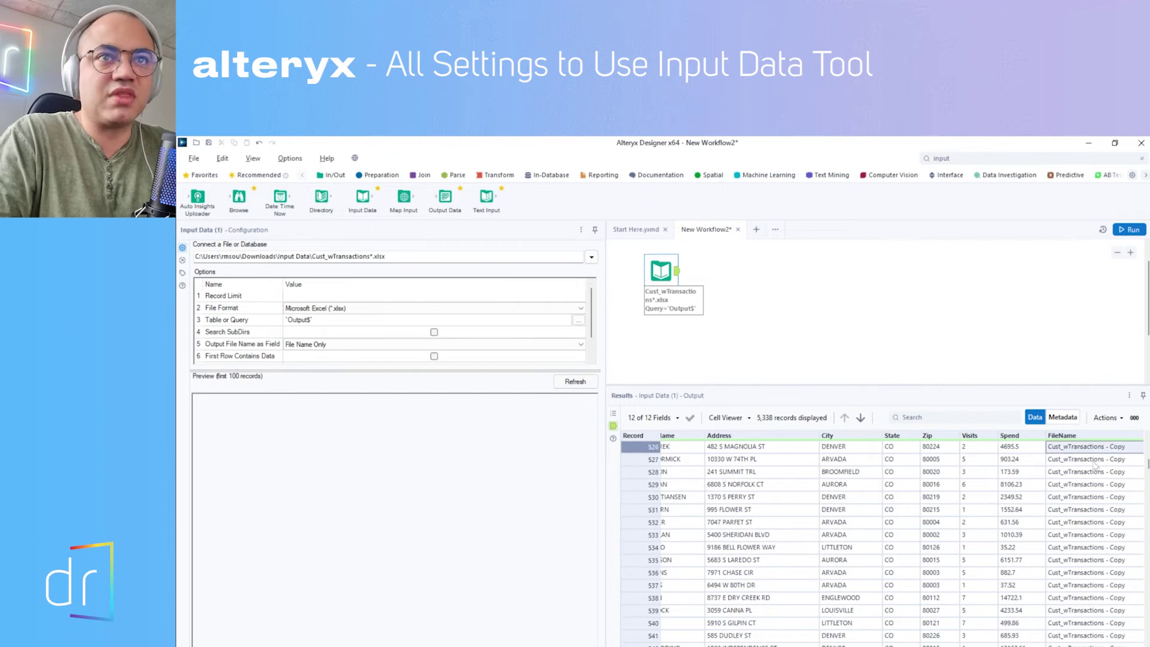
left_click(1110, 463)
left_click(1110, 523)
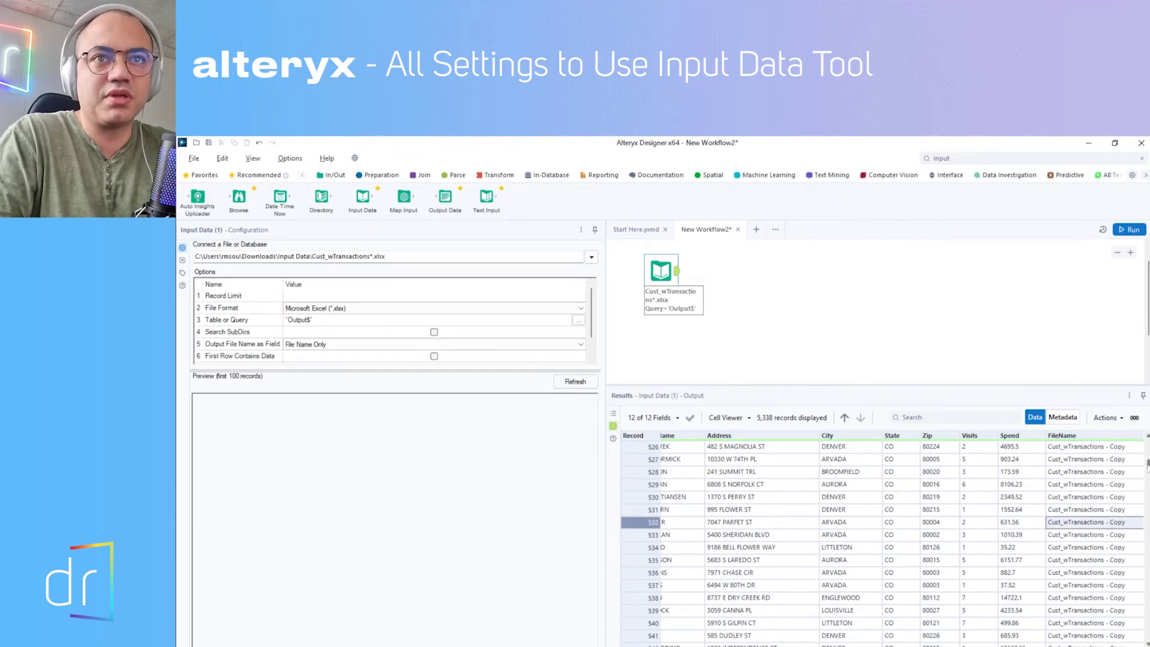
left_click_drag(1147, 464, 1147, 606)
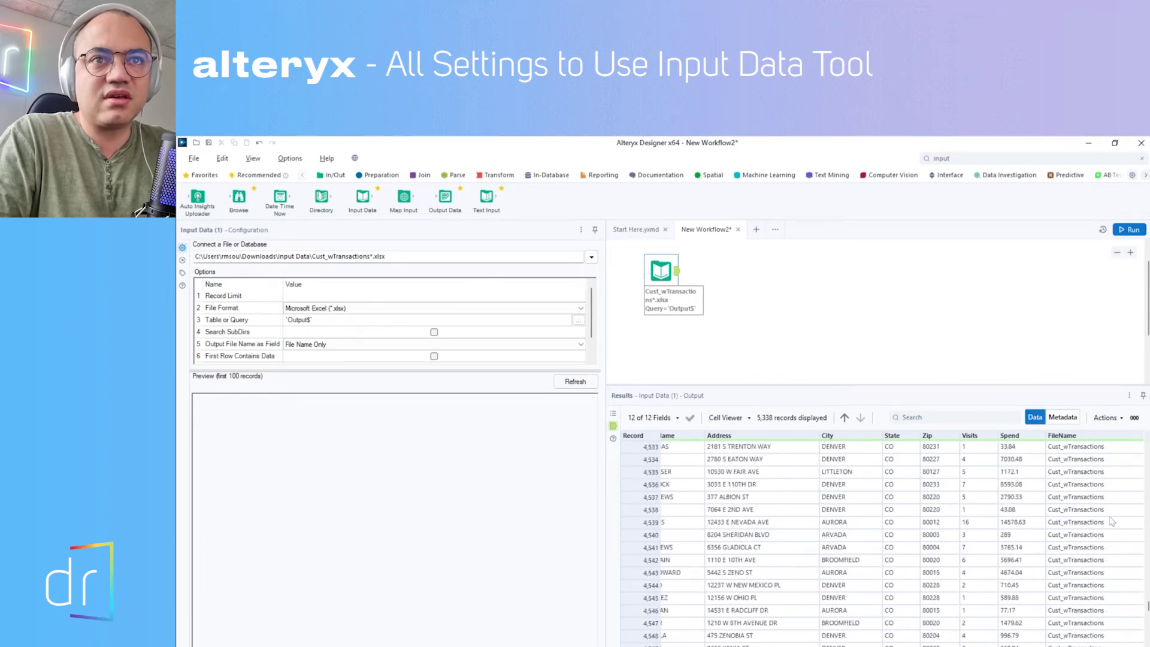
left_click(1113, 547)
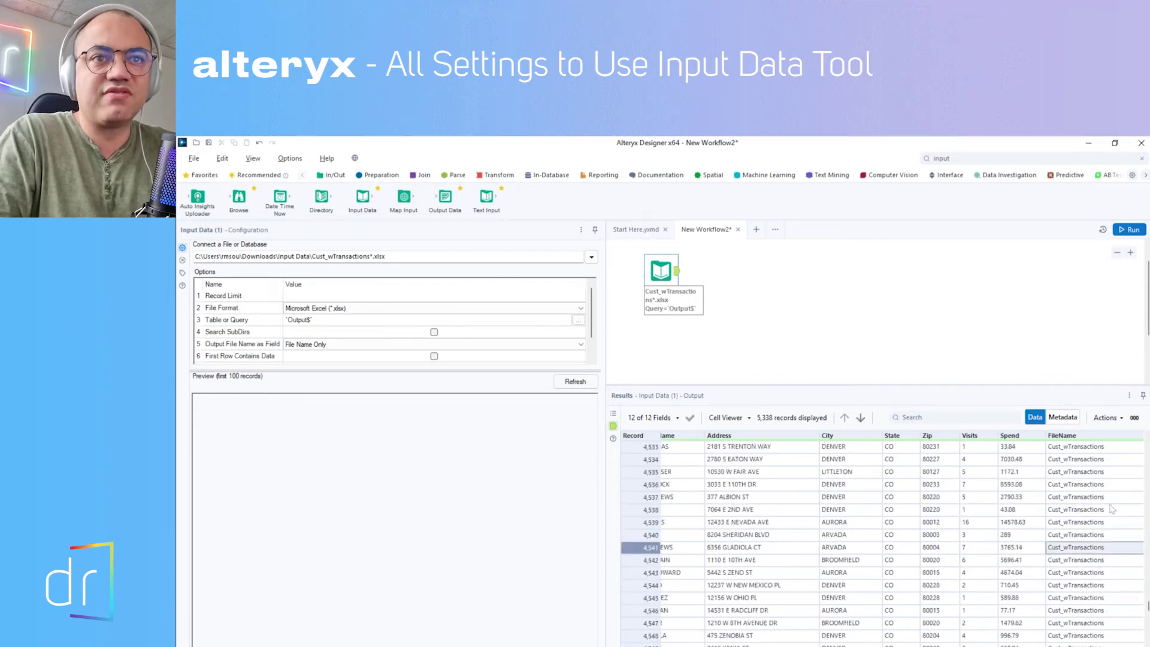
scroll(1108, 480, "up", 5)
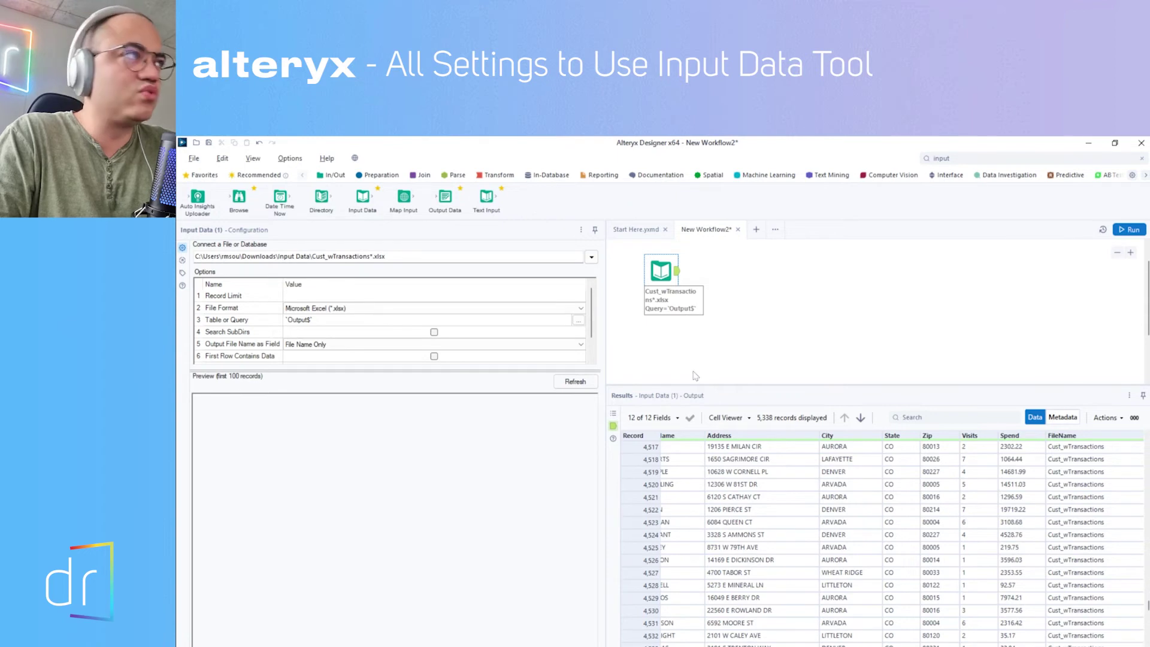
Review the wildcard, the xlsx extension and the common name Cust_wTransactions in the Input Data path.
left_click(370, 256)
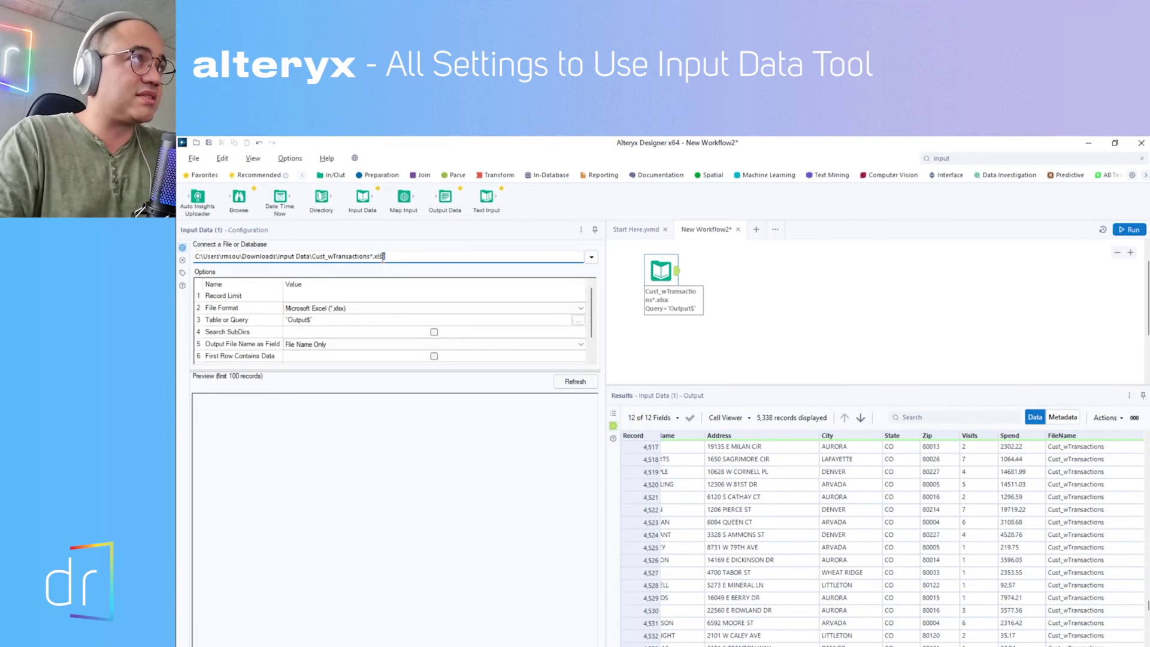
left_click(375, 257)
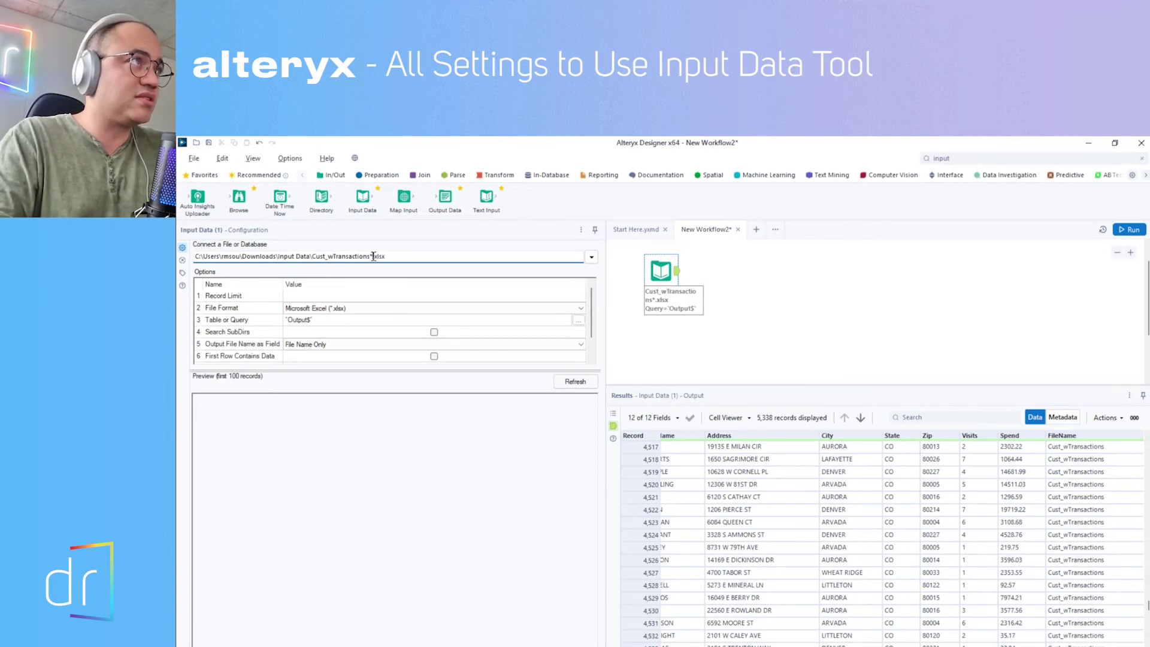
double_click(379, 256)
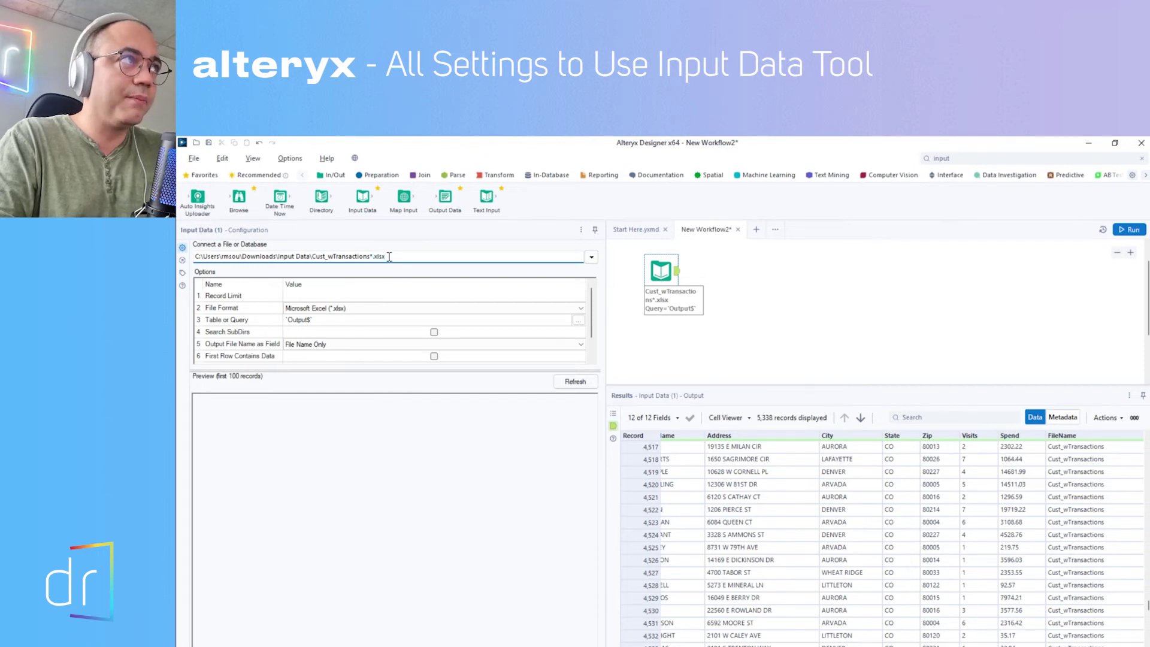
left_click_drag(388, 257, 313, 255)
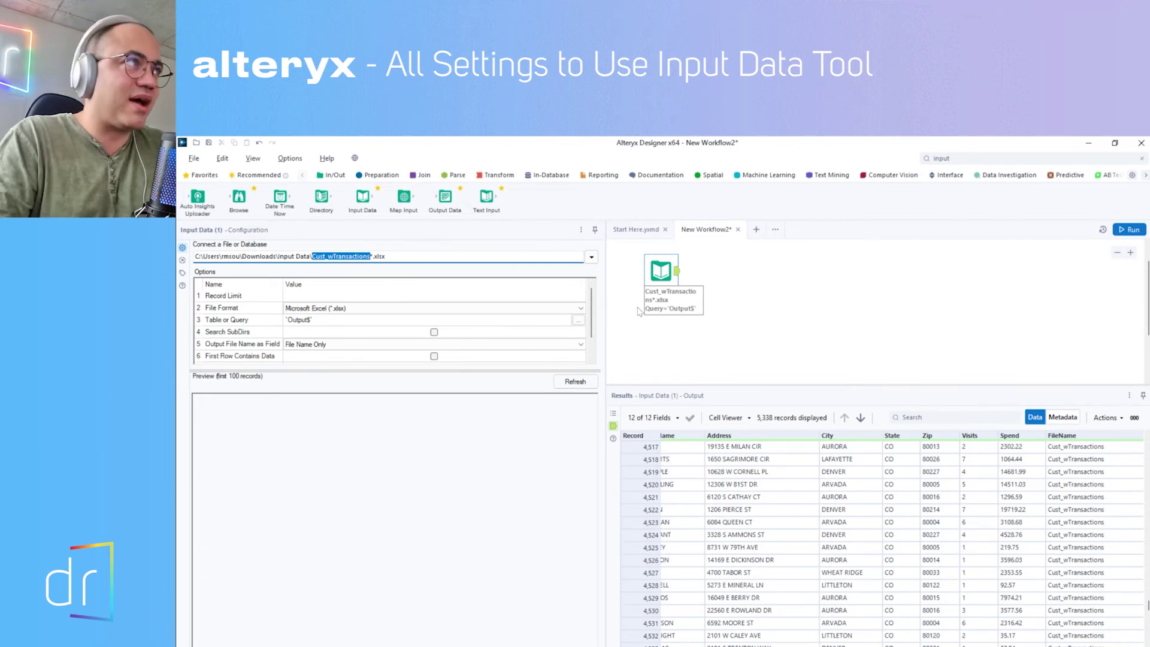
left_click(384, 256)
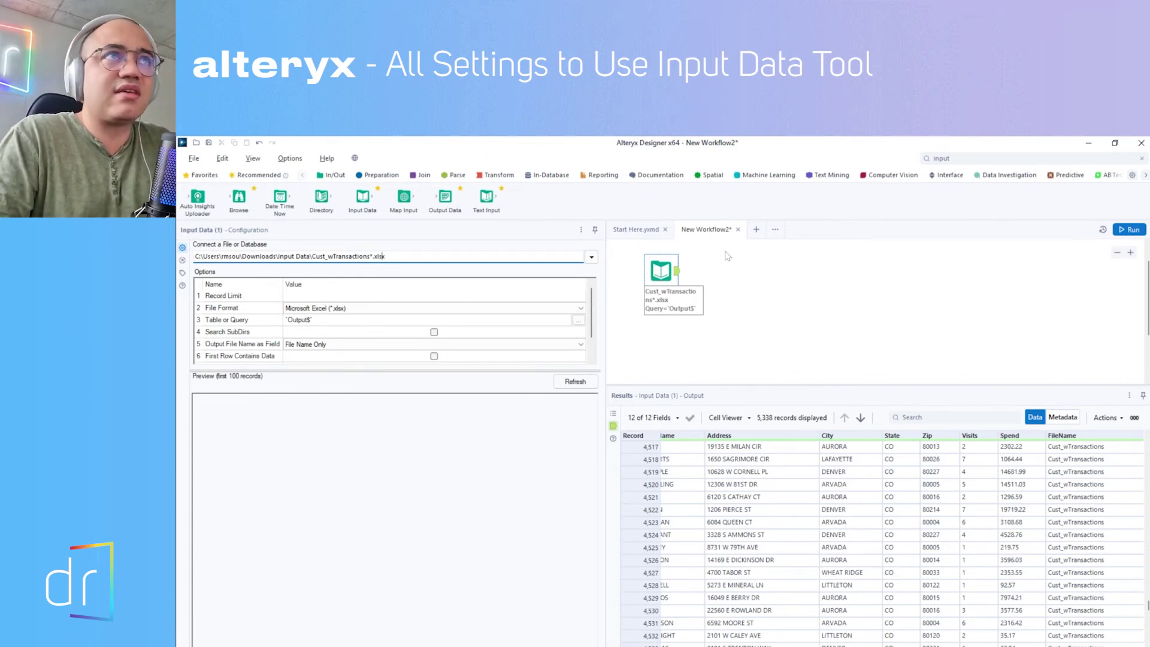
Search the tools for "input", open the Input Data example workflow and look through its Excel and CSV sections.
left_click(947, 159)
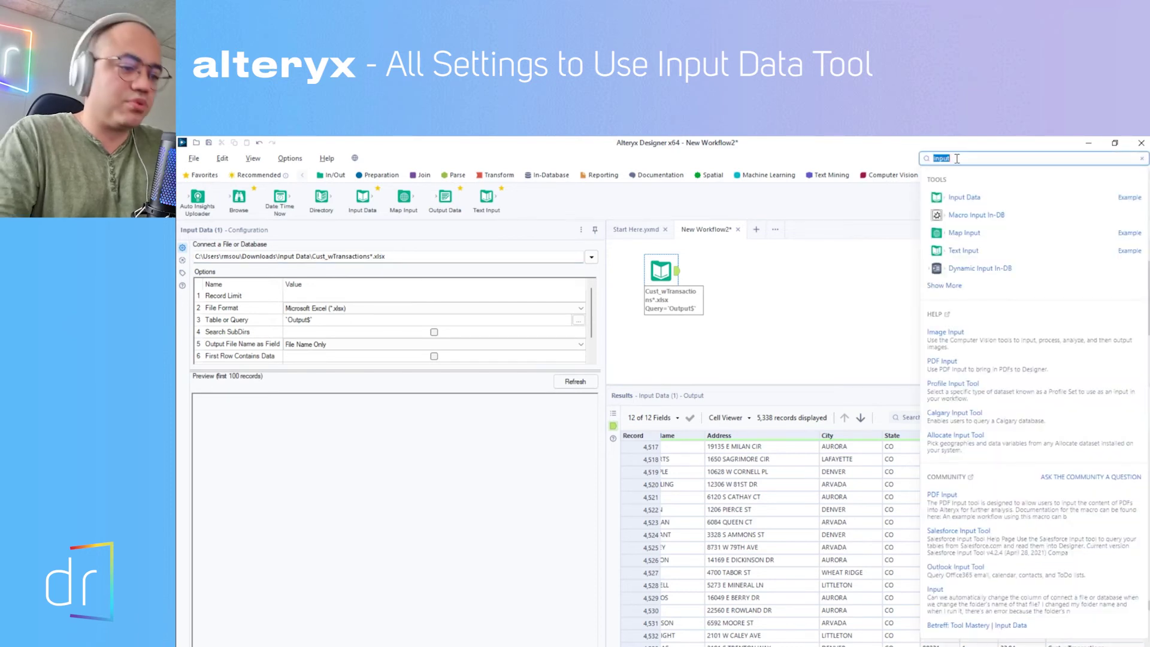
type("input")
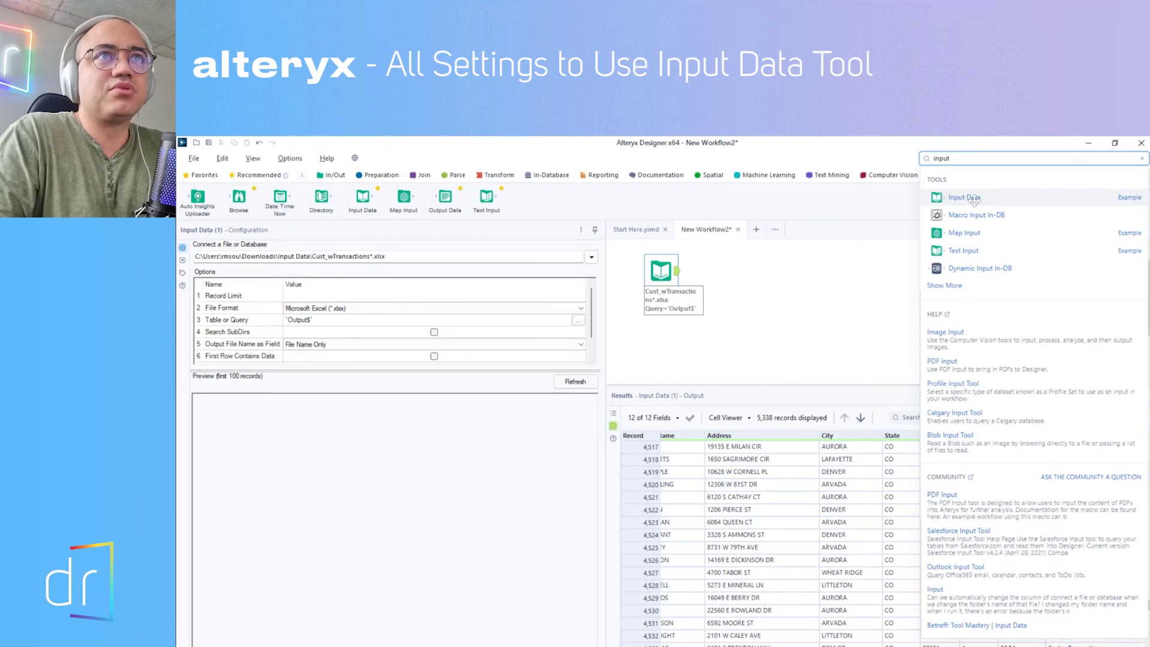
left_click(1129, 199)
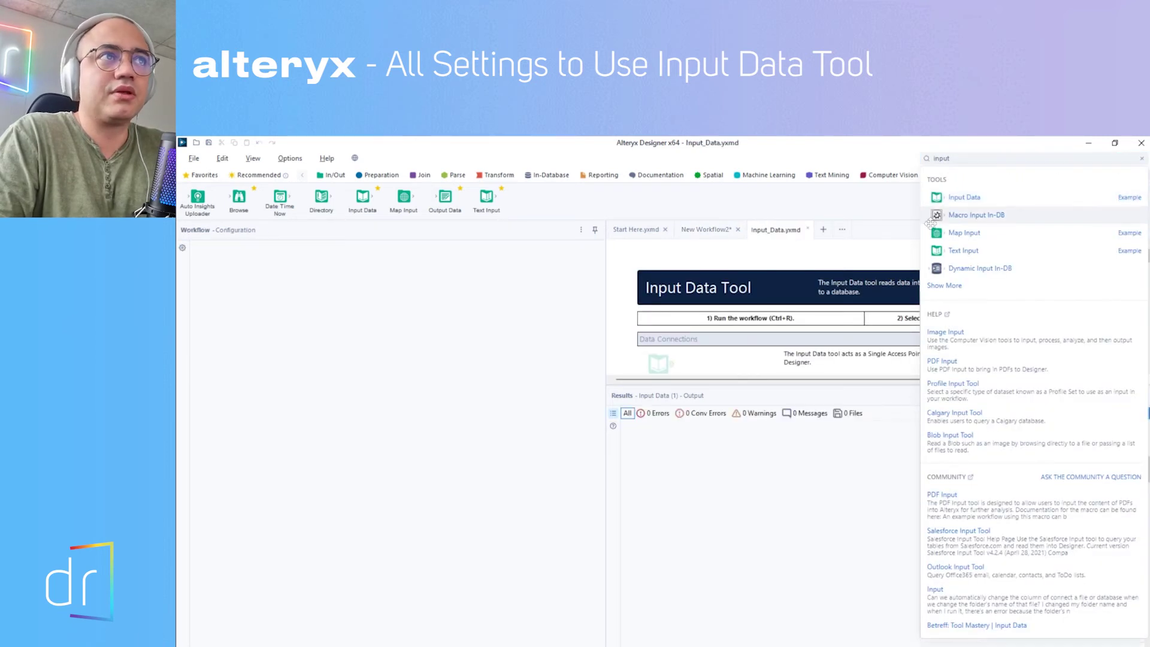
scroll(772, 324, "down", 3)
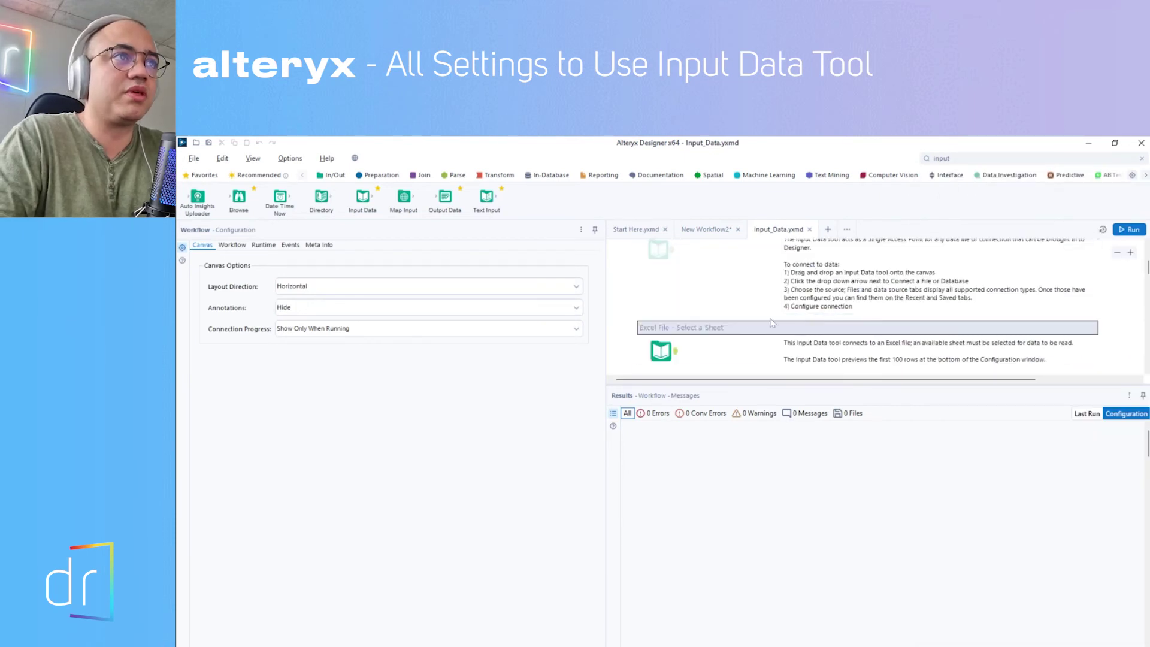
scroll(772, 323, "down", 8)
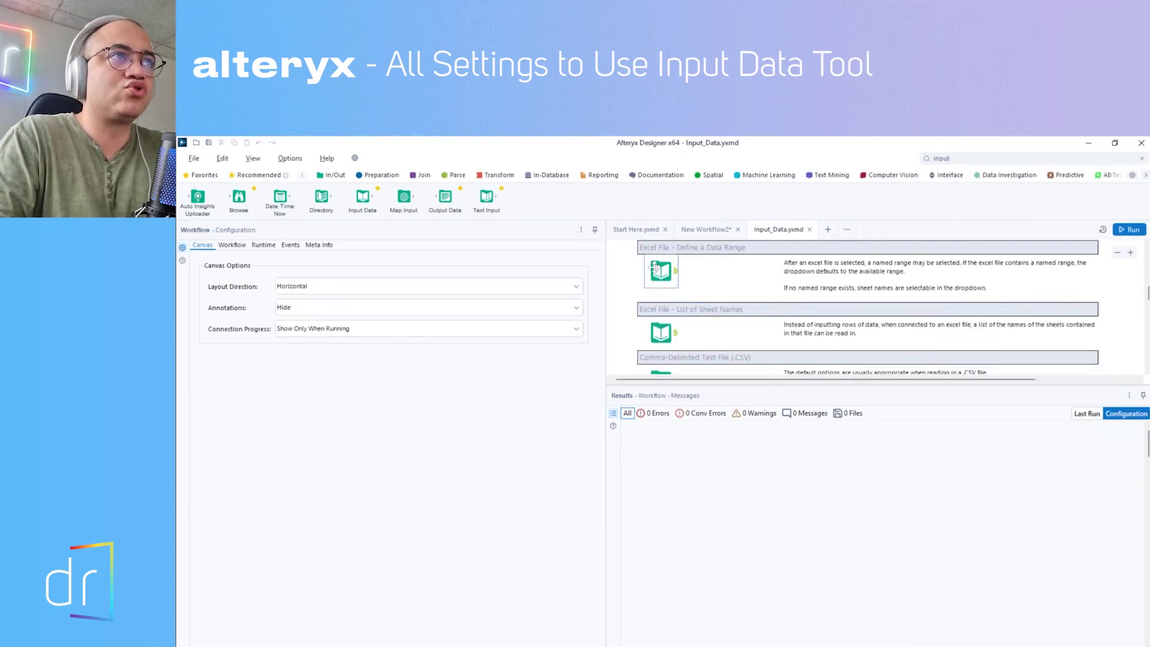
scroll(655, 268, "down", 3)
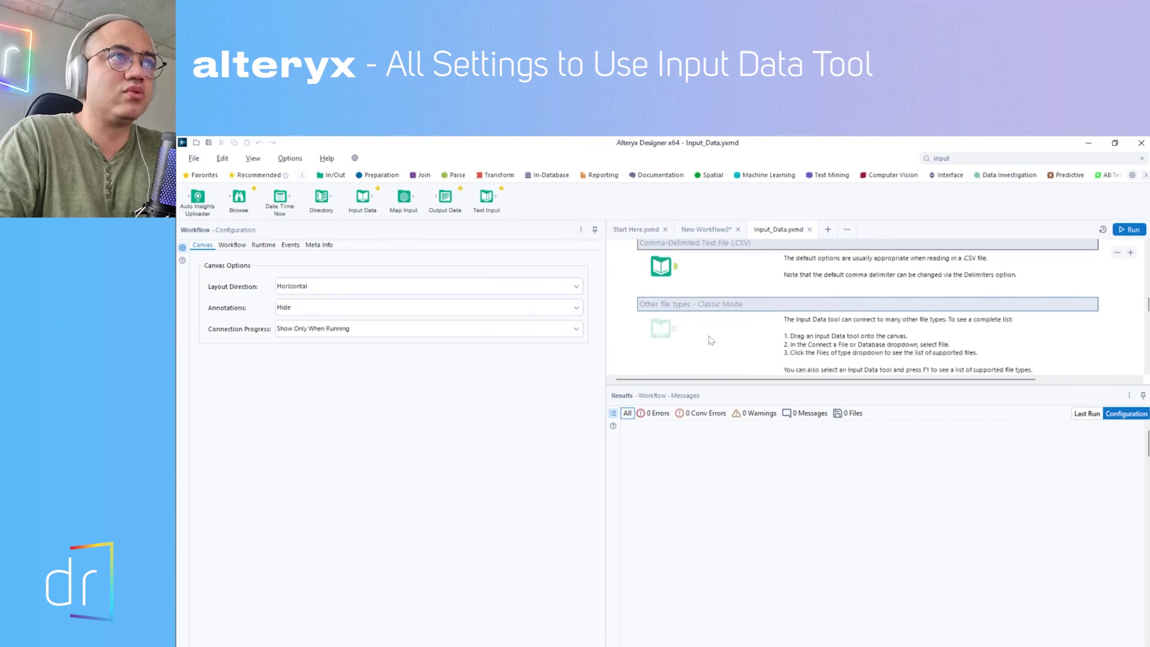
scroll(716, 337, "up", 2)
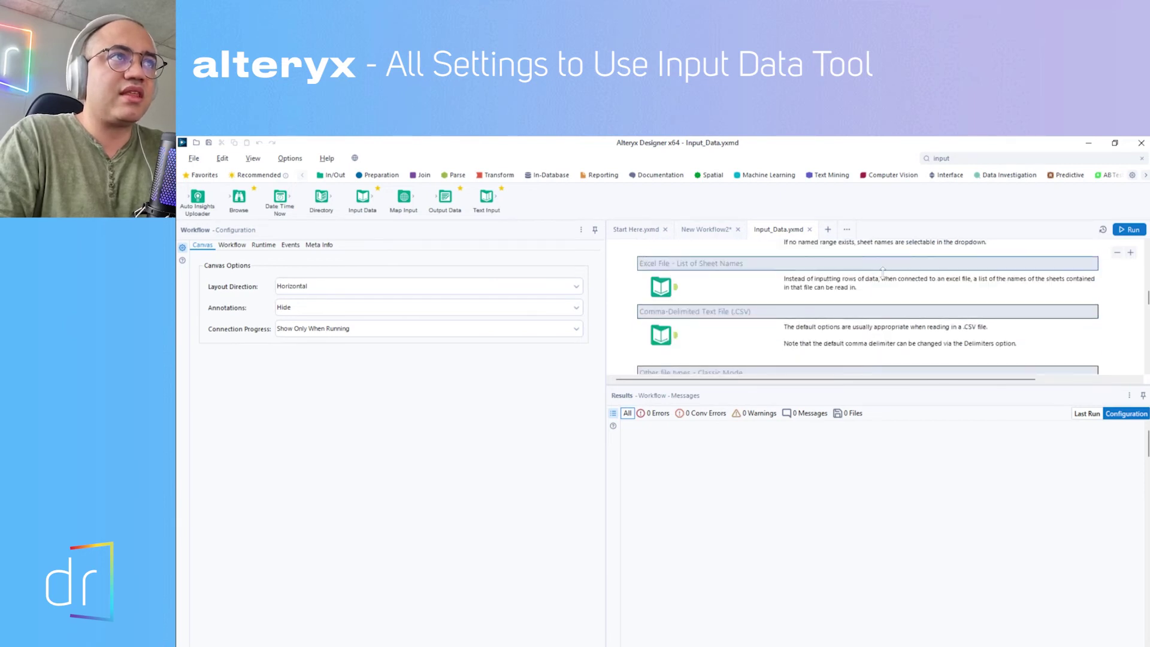
Run the example workflow and select the Input Data tool in the Comma-Delimited Text File (.CSV) section.
left_click(1127, 231)
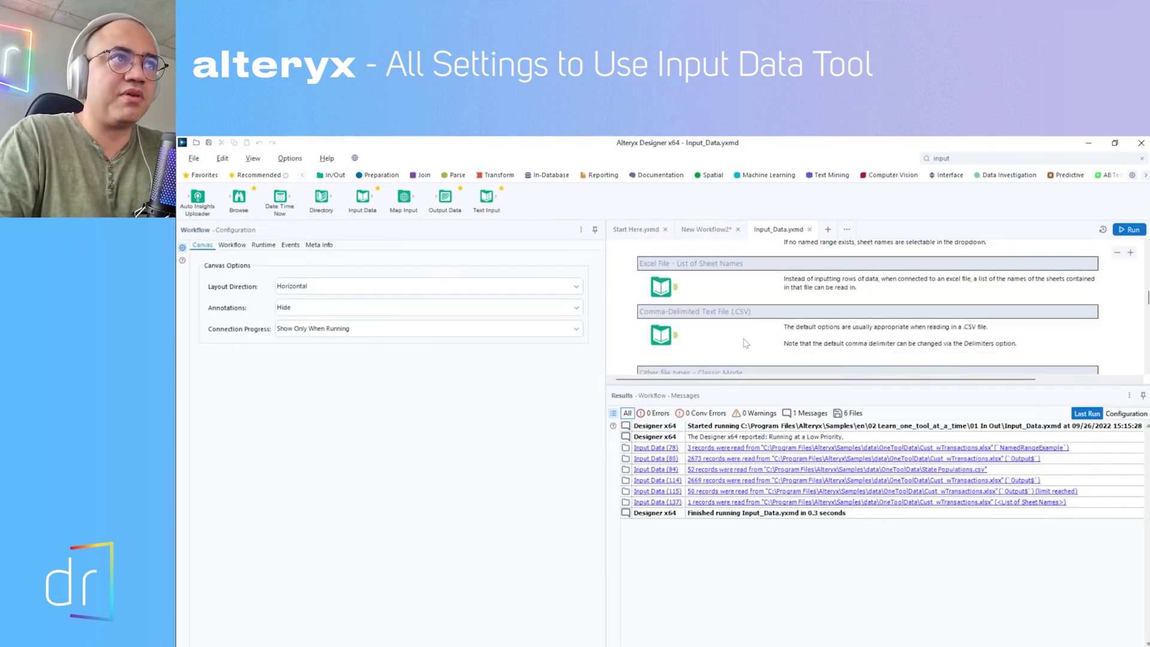
scroll(718, 339, "down", 2)
scroll(716, 326, "up", 2)
scroll(708, 309, "down", 1)
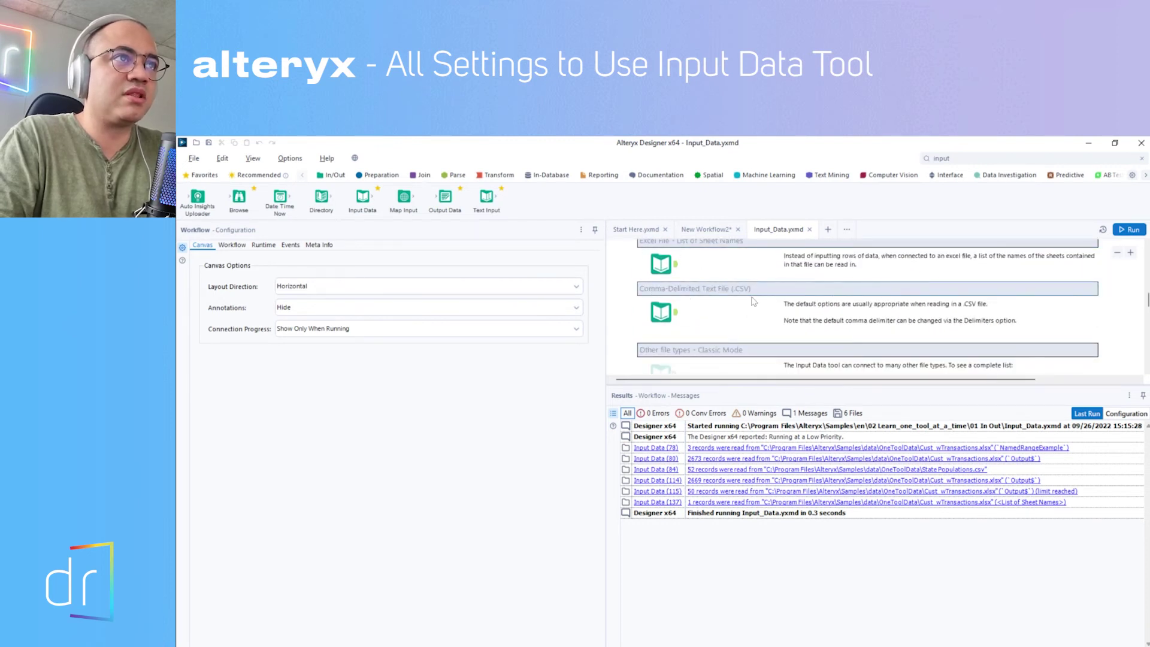
left_click(662, 311)
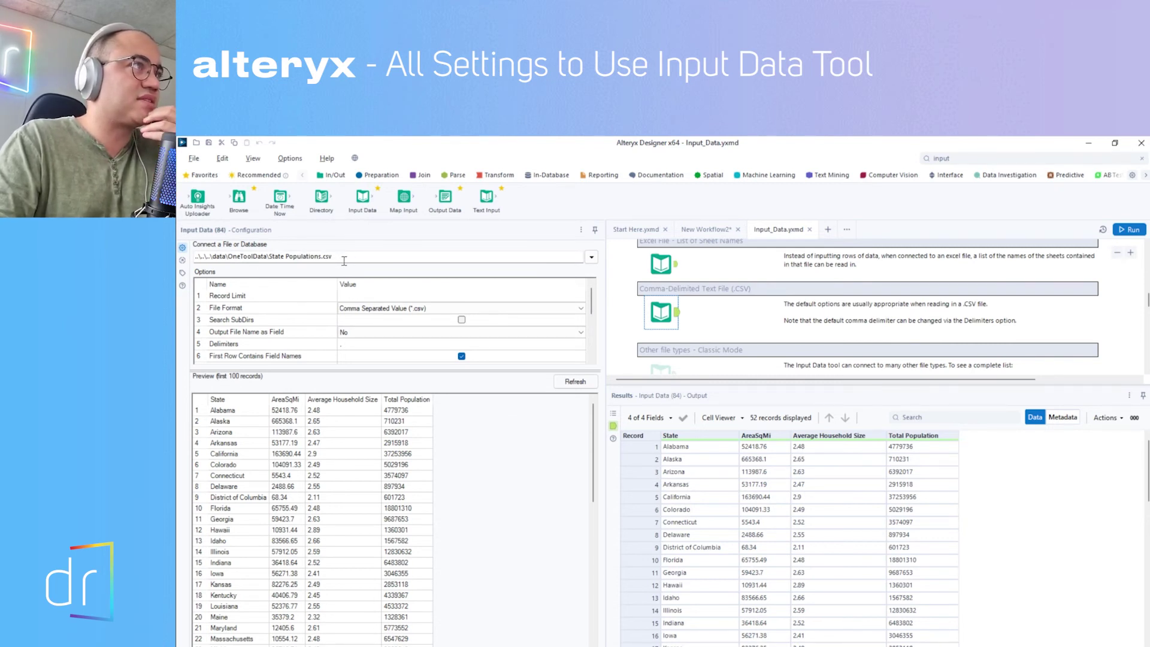
Review the State Populations.csv path and options, and view the supported file types in Data connections without changing the source.
left_click_drag(268, 255, 319, 256)
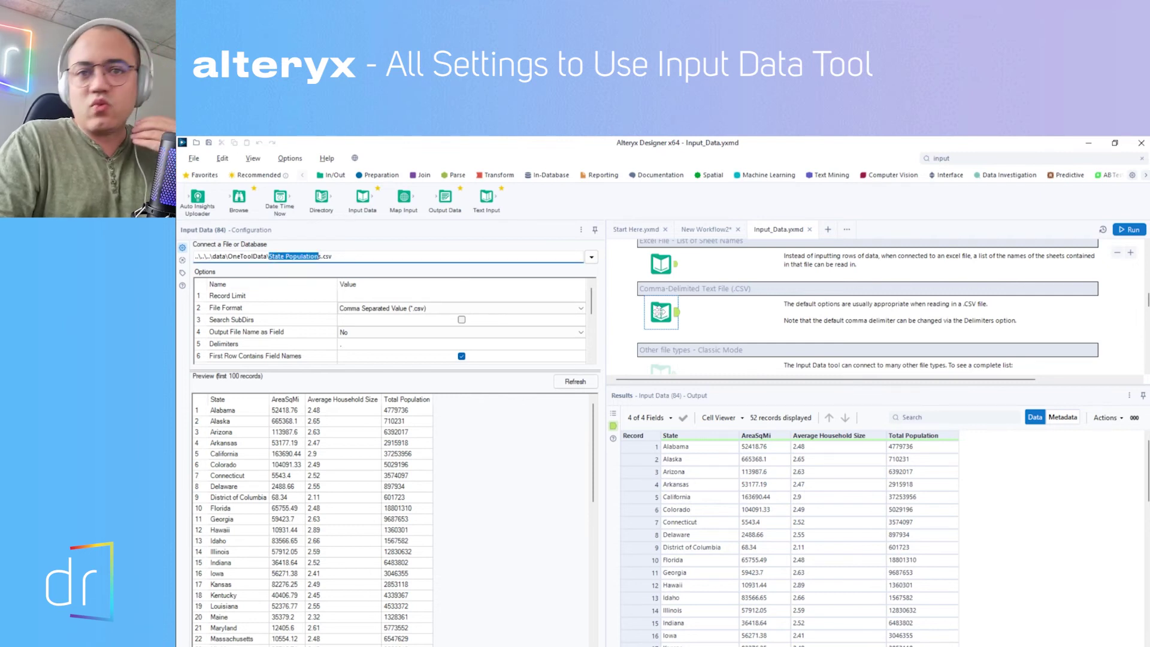
left_click(591, 257)
left_click(327, 272)
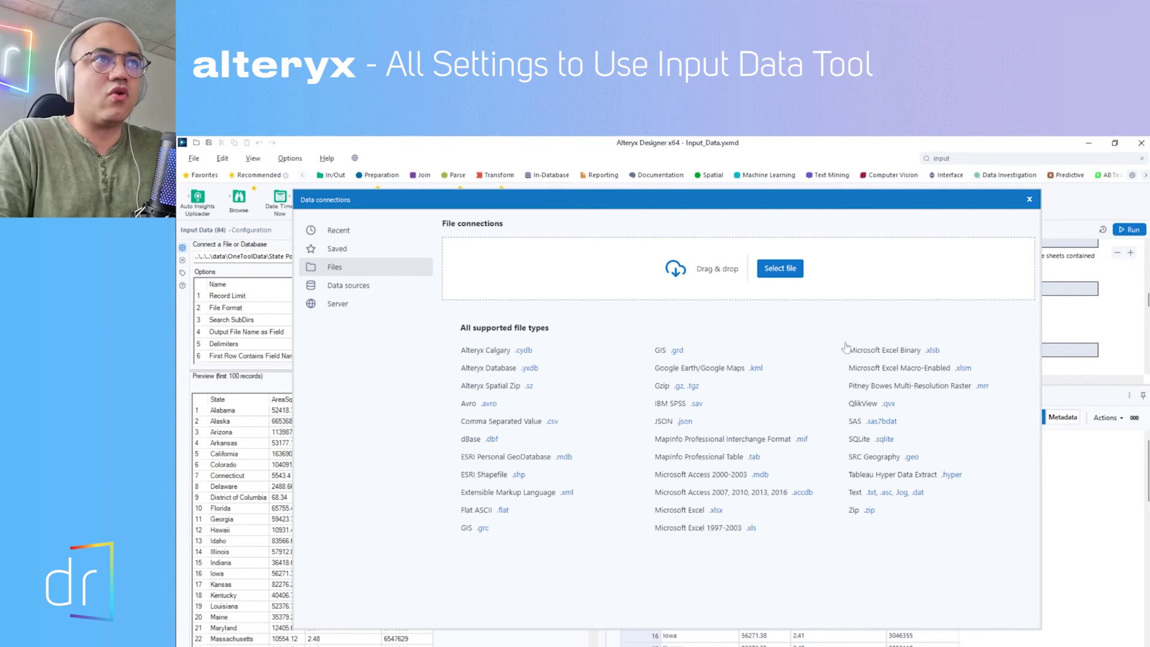
left_click(1029, 199)
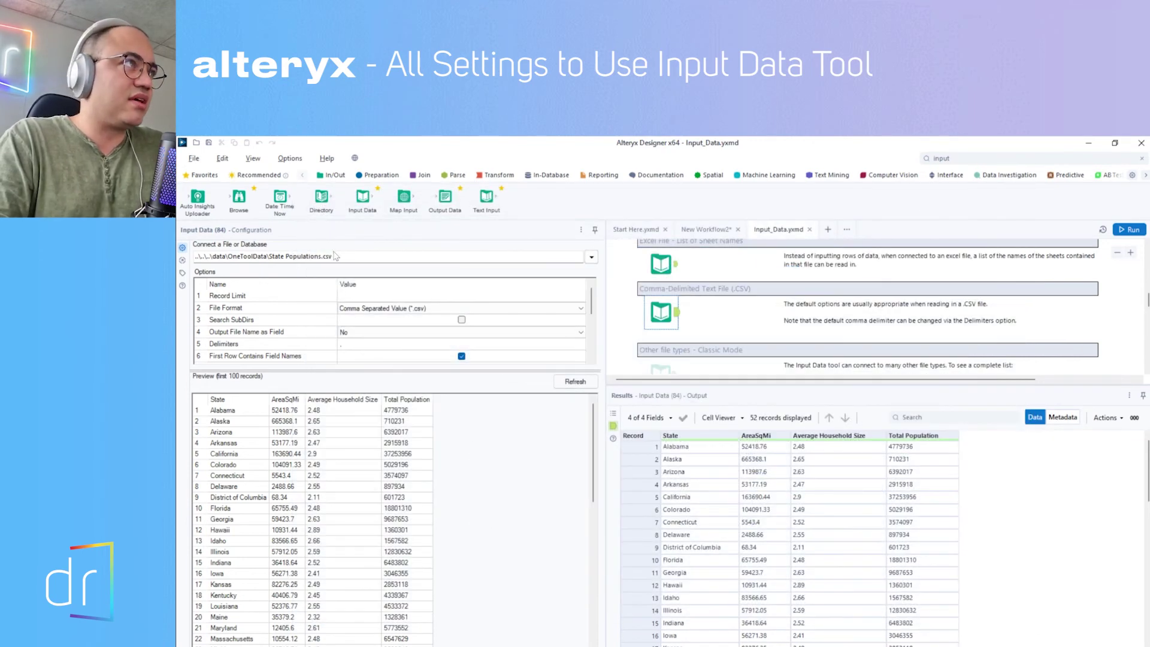
left_click_drag(339, 258, 177, 256)
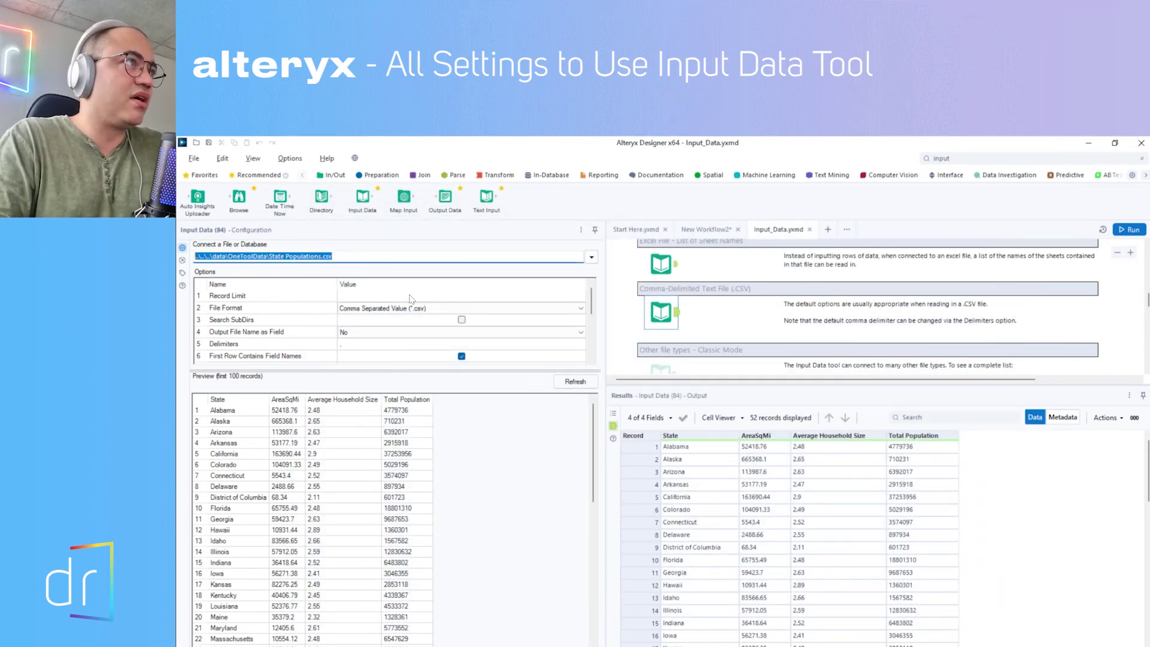
left_click(354, 332)
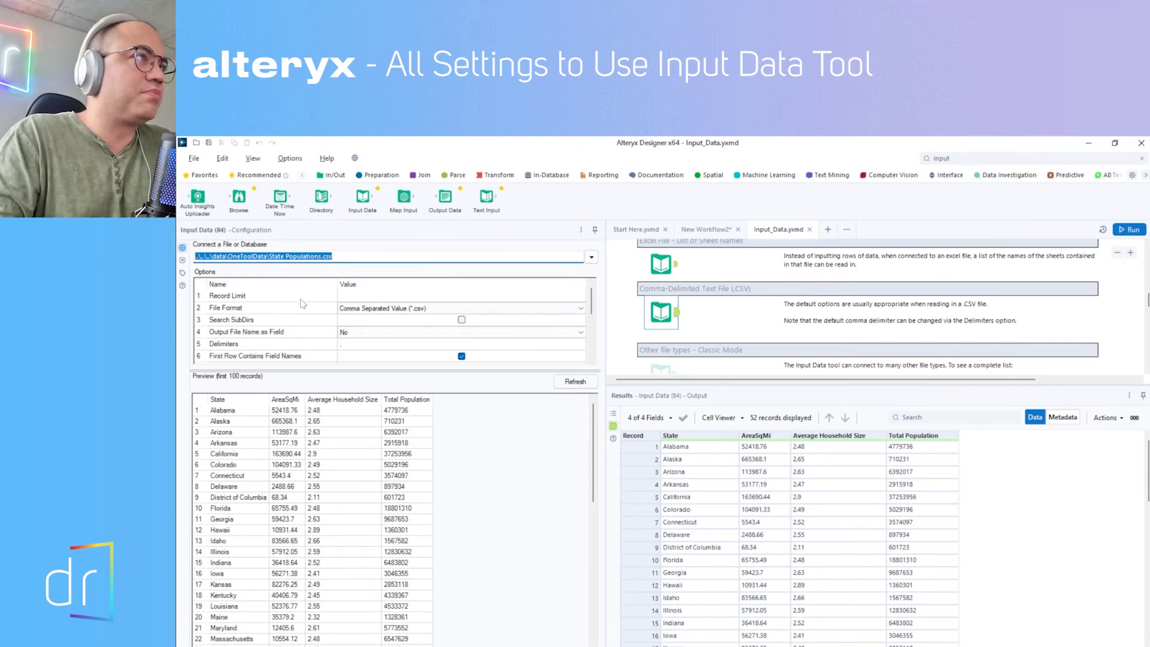
Look through the CSV options of the State Populations input, clear the Delimiters value and run the workflow.
scroll(591, 313, "down", 1)
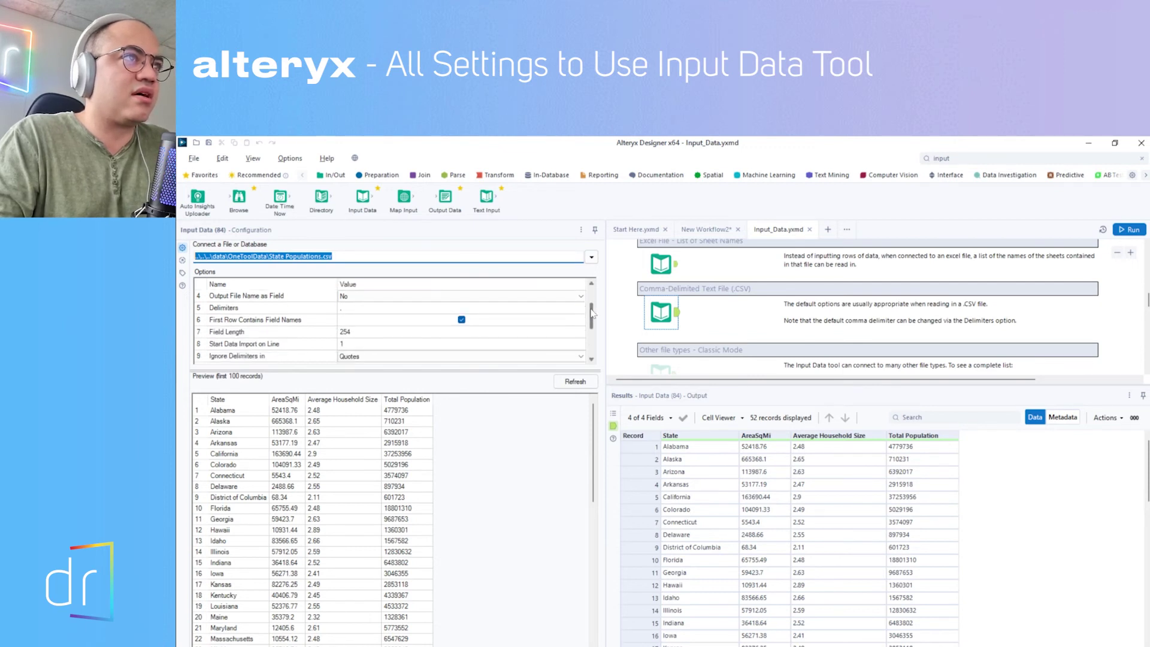
scroll(591, 312, "up", 1)
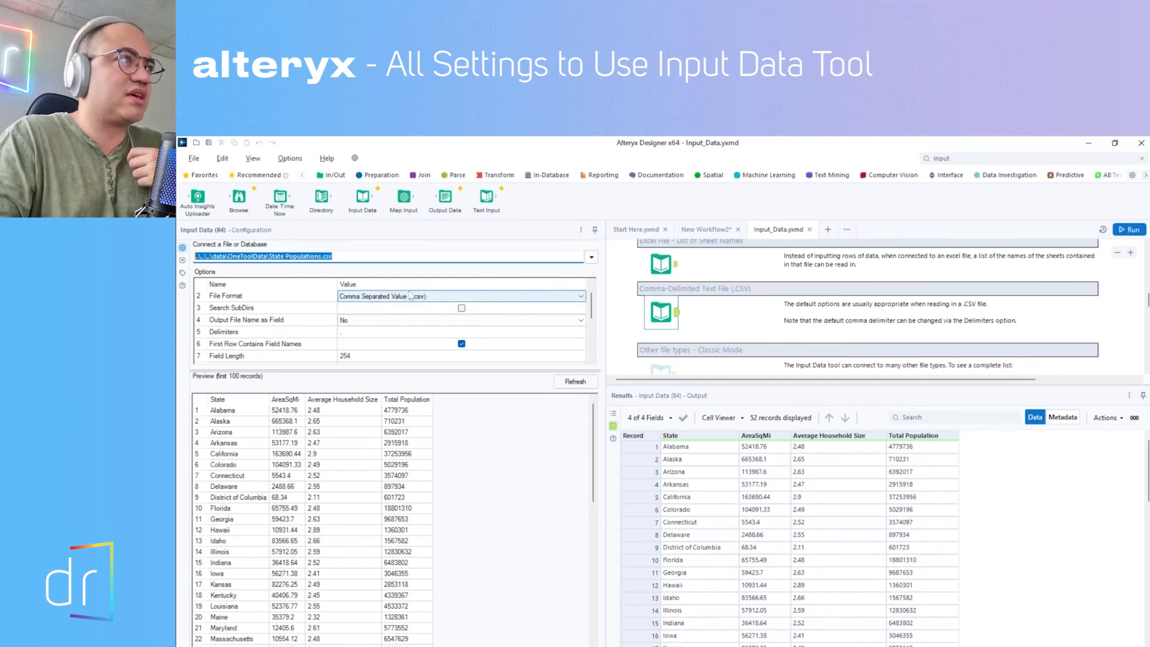
left_click(311, 330)
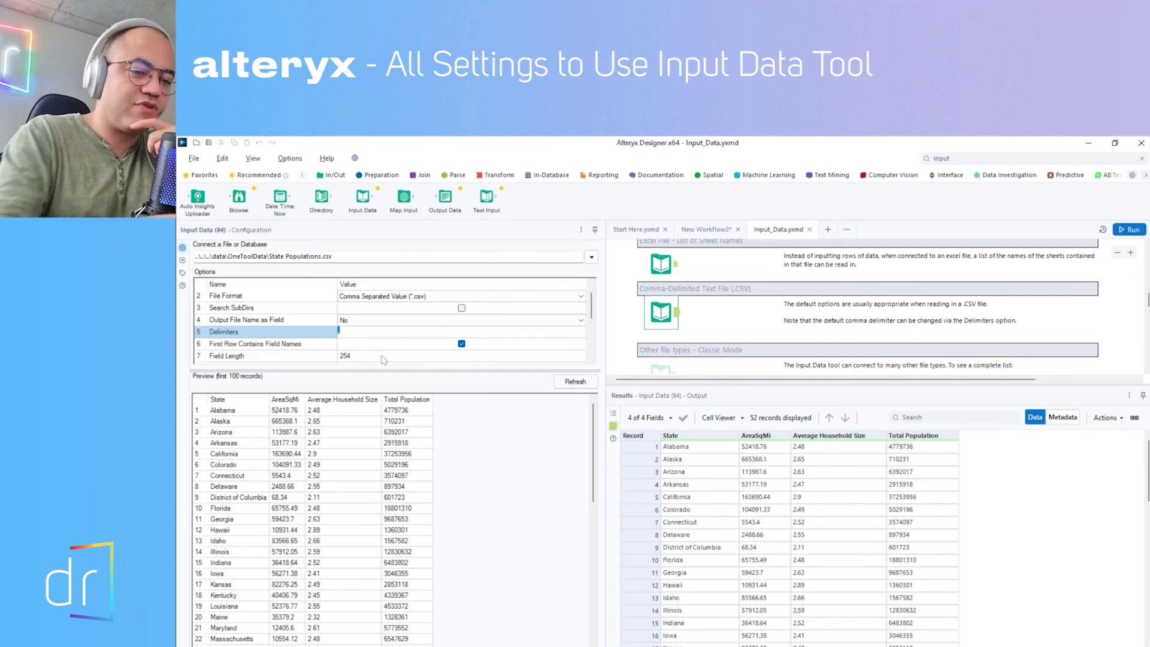
left_click(1129, 230)
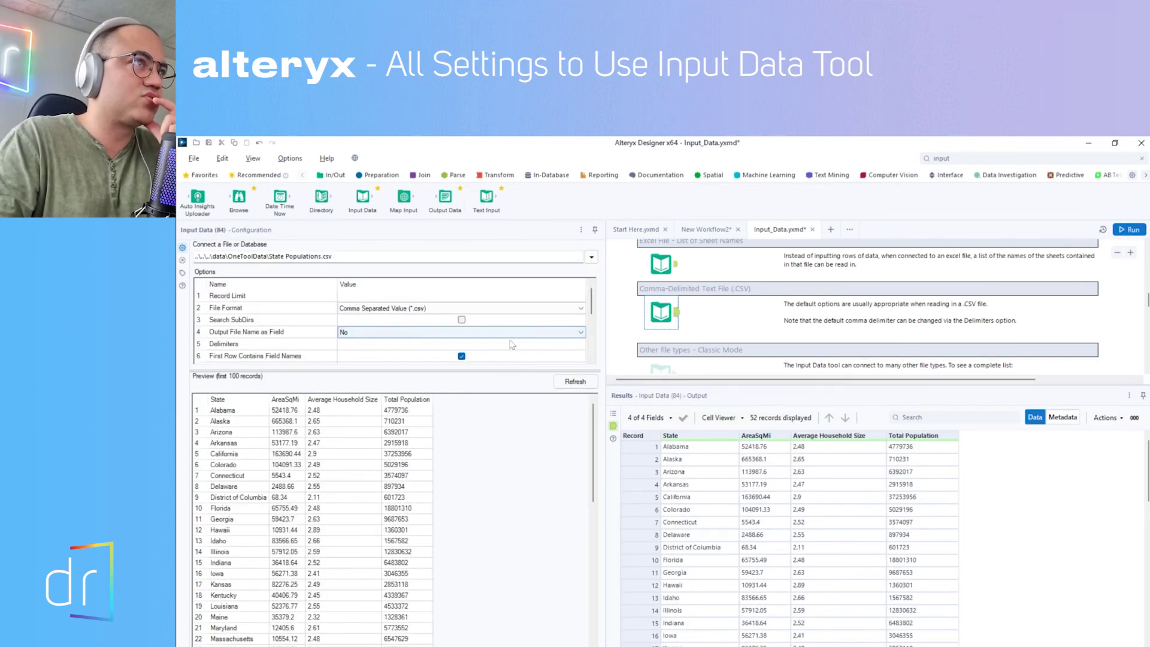
Set Delimiters to a character other than a comma, run the workflow and show the CSV Input Data tool's output.
left_click(593, 337)
scroll(593, 336, "up", 1)
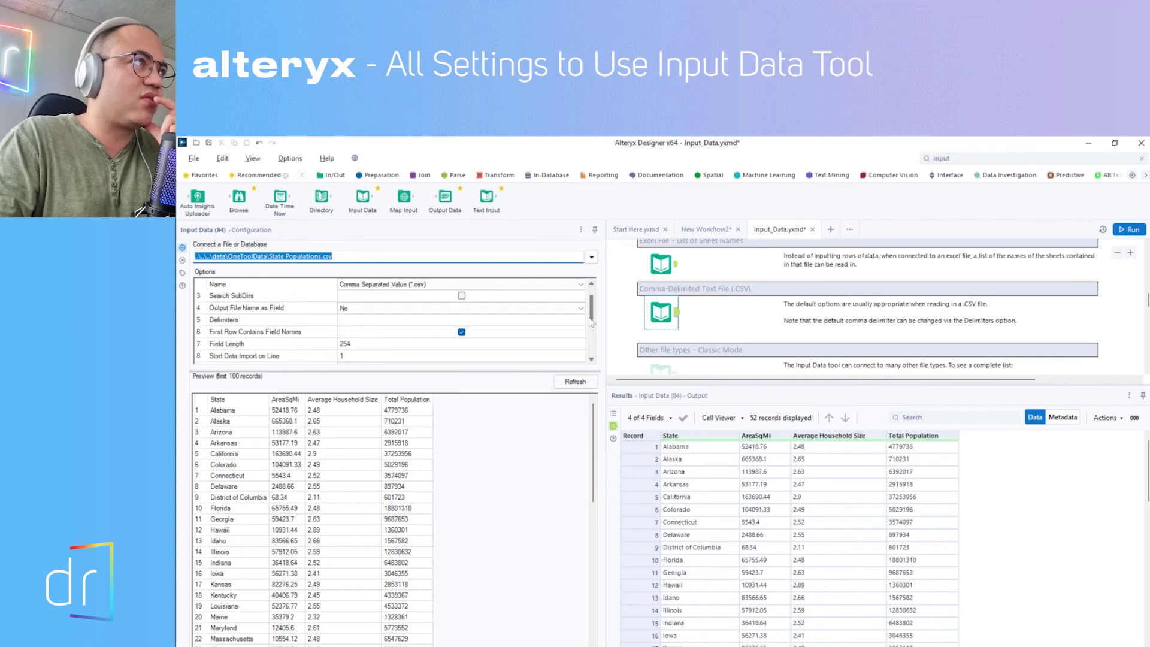
left_click(387, 318)
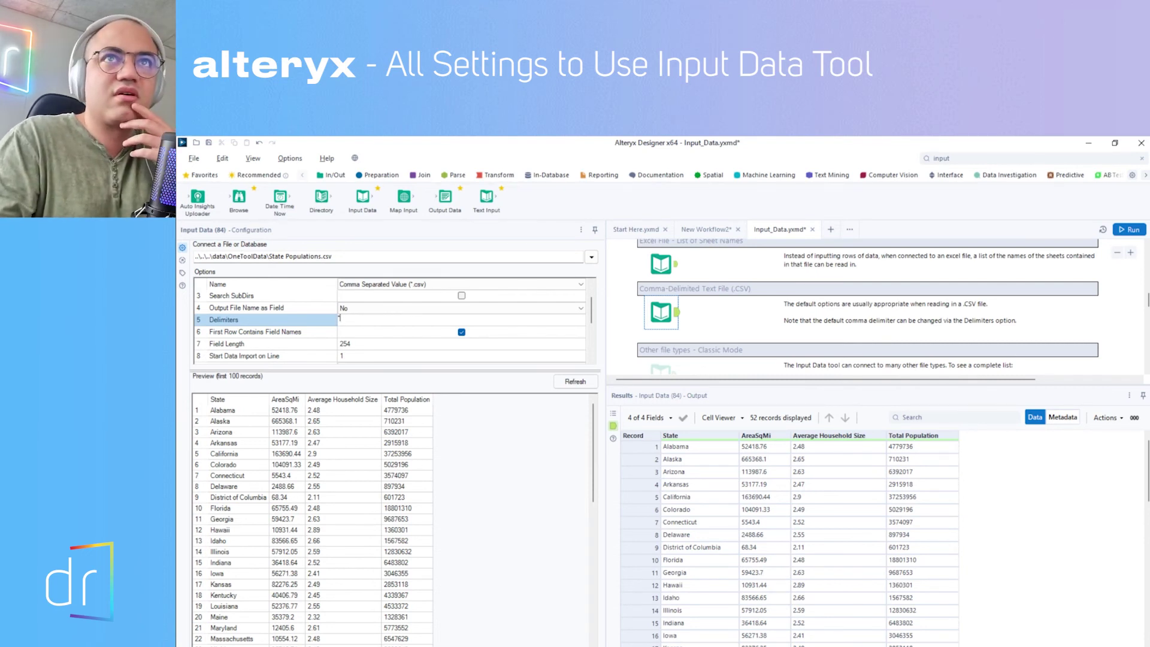
left_click(1129, 229)
left_click(661, 312)
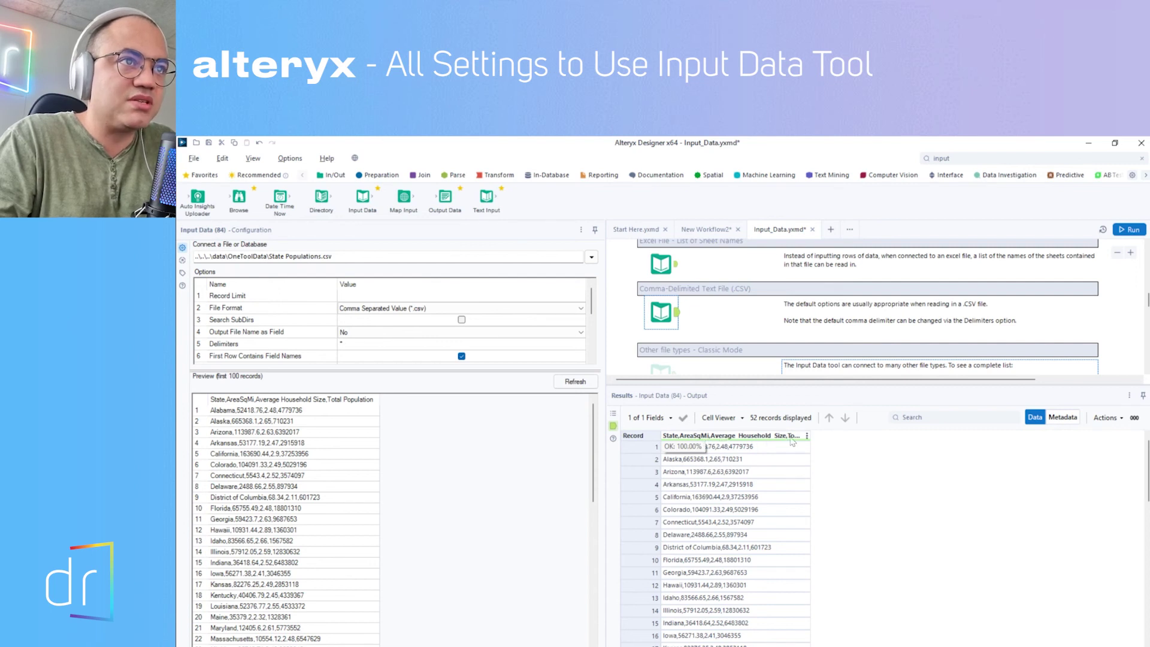
Set Delimiters back to a comma for State Populations.csv and run the workflow.
left_click(360, 345)
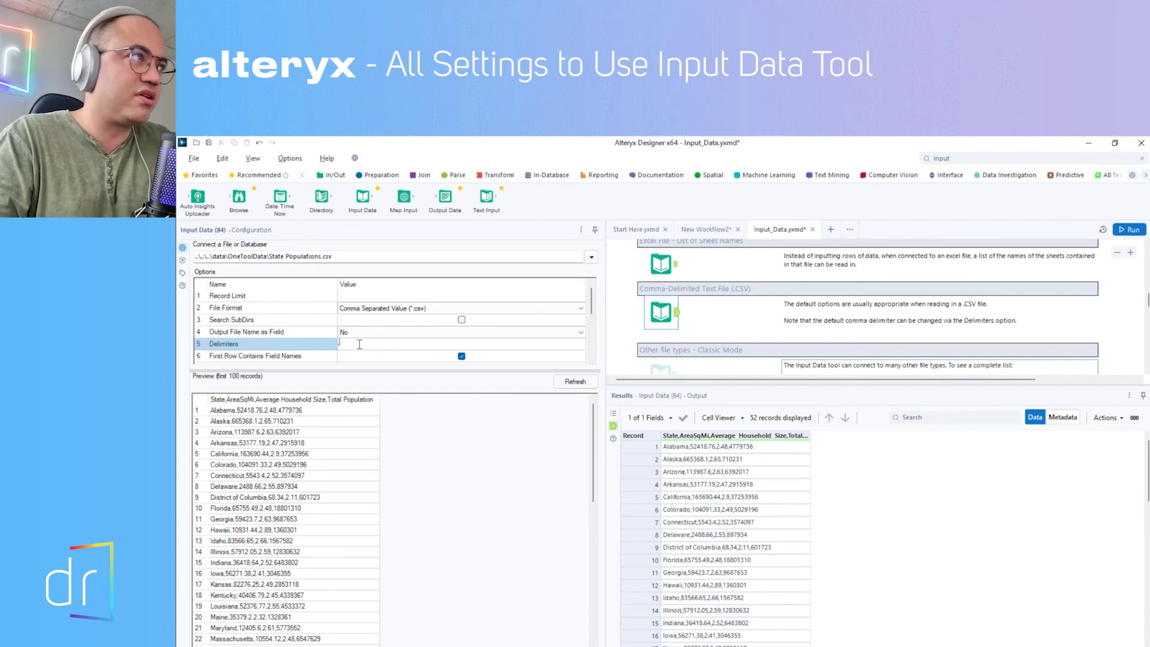
left_click(1130, 230)
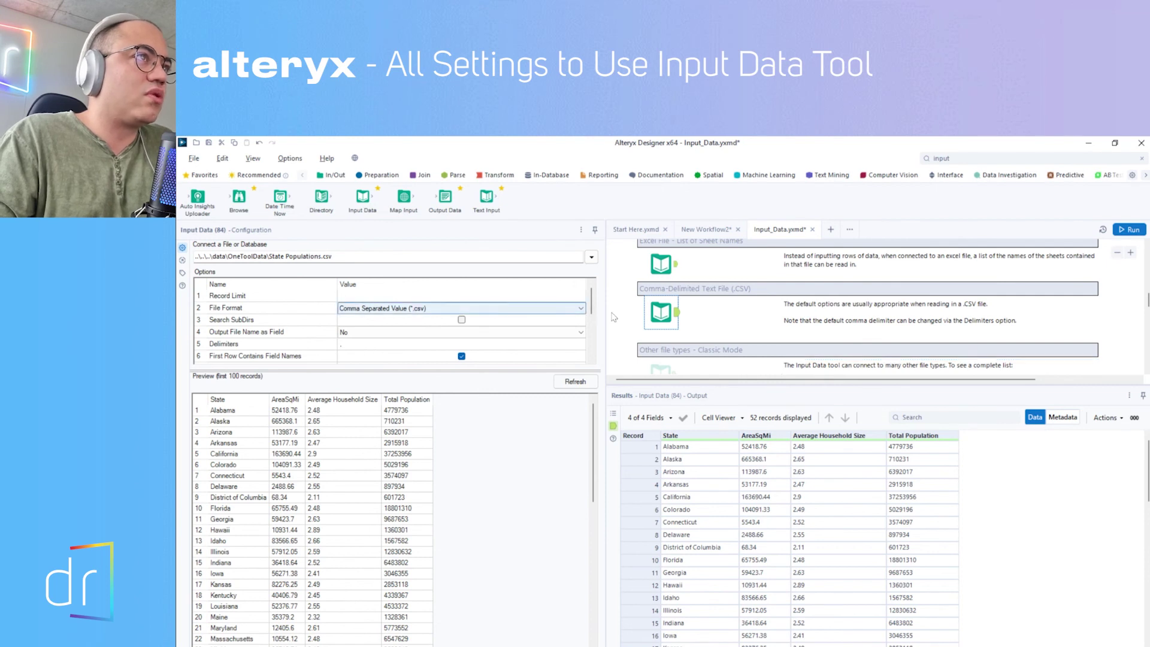
Review the remaining CSV options and the available Code Page encodings, keeping ISO 8859-1 Latin I selected.
left_click_drag(593, 310, 592, 345)
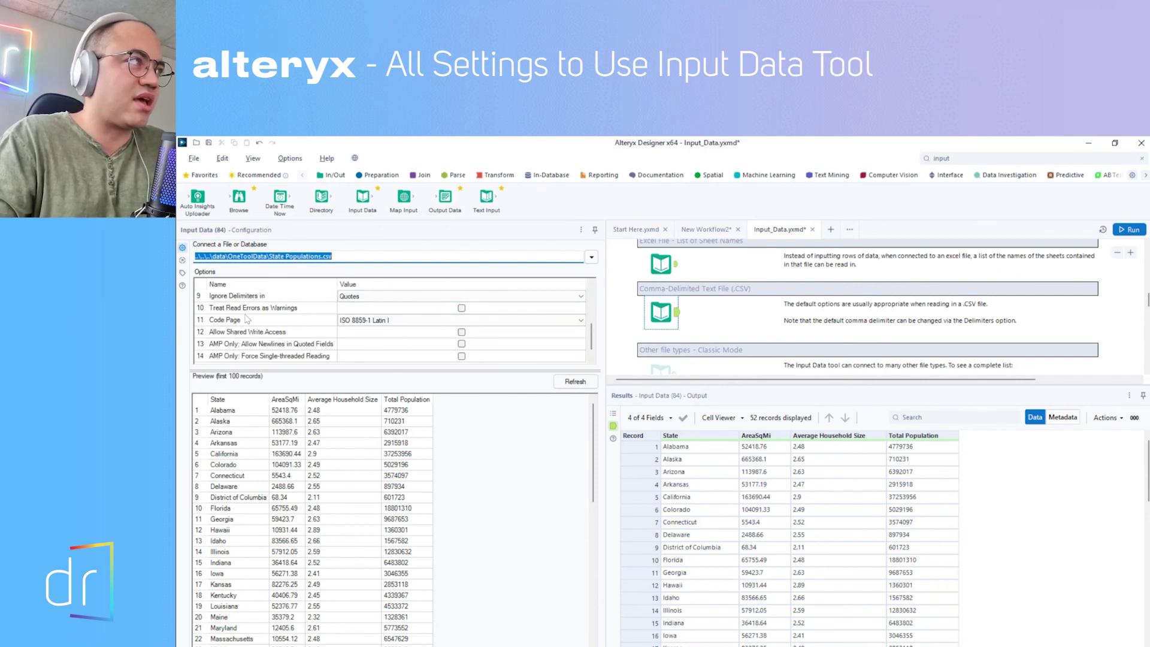
scroll(270, 326, "up", 1)
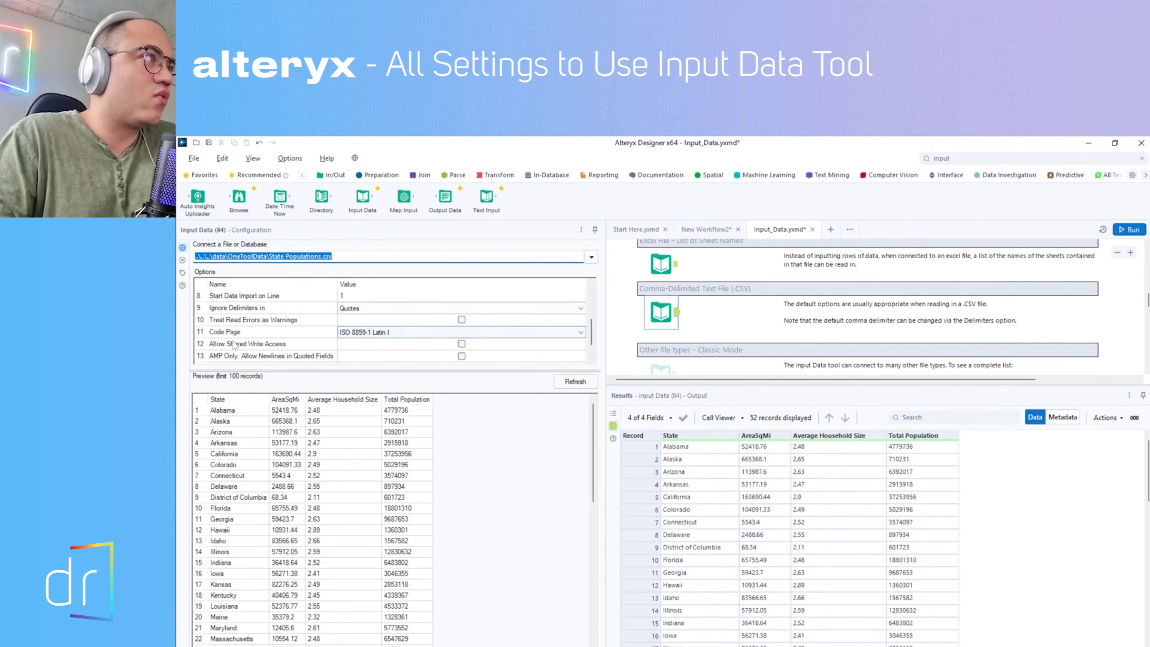
left_click(357, 334)
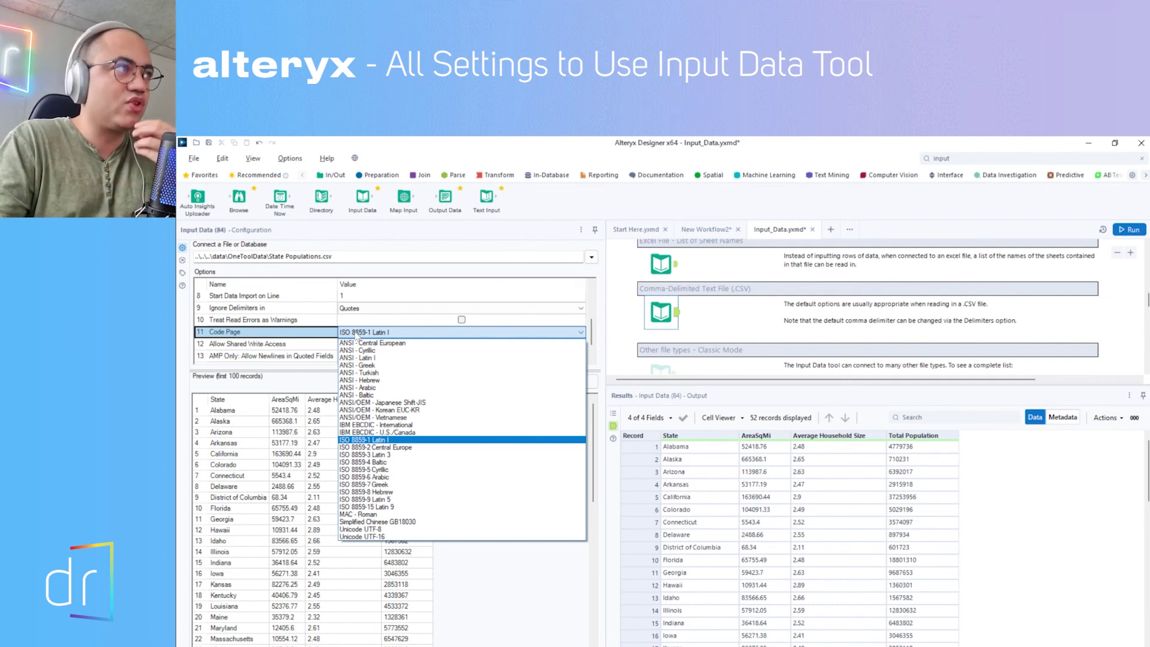
left_click(403, 441)
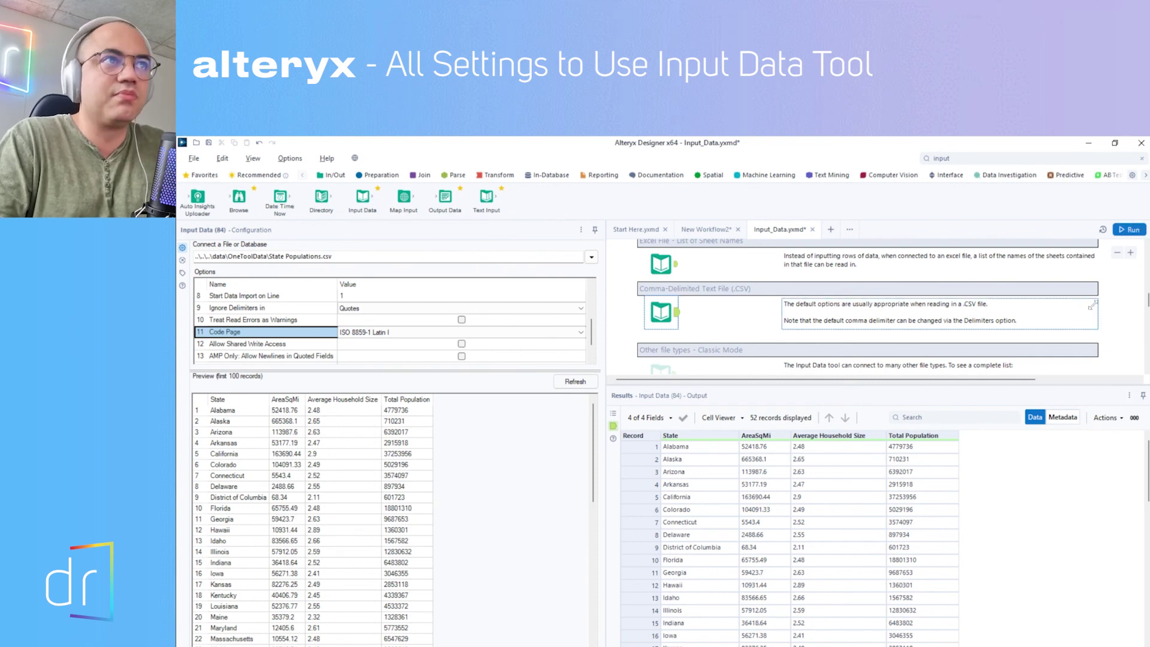
left_click(591, 311)
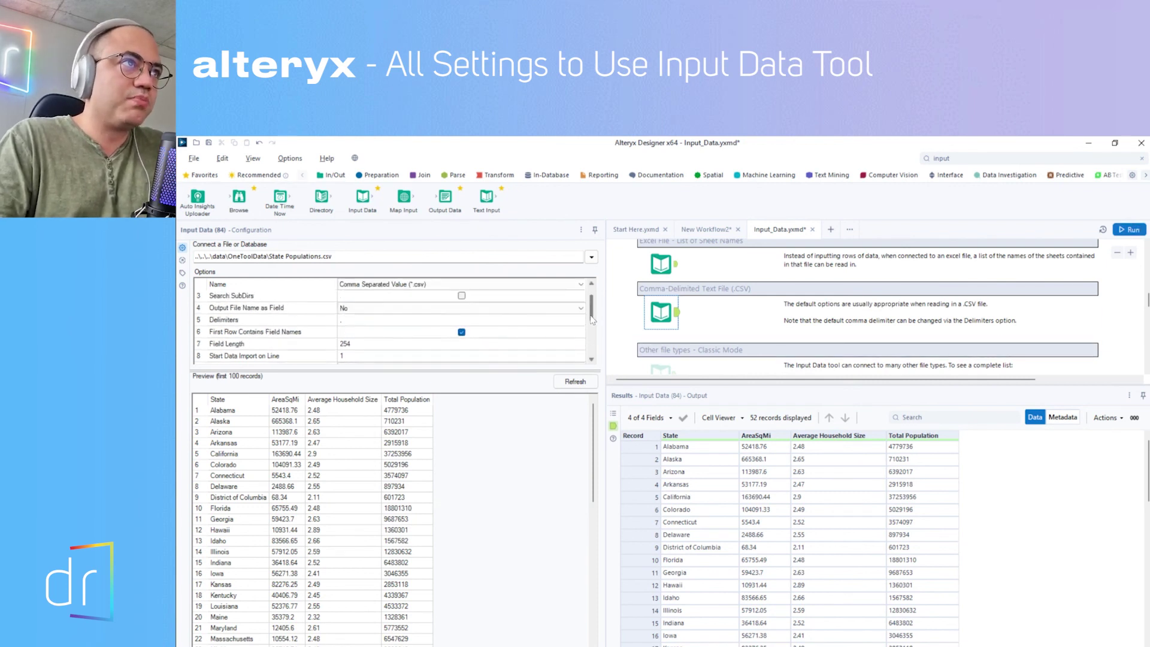
left_click_drag(591, 311, 592, 344)
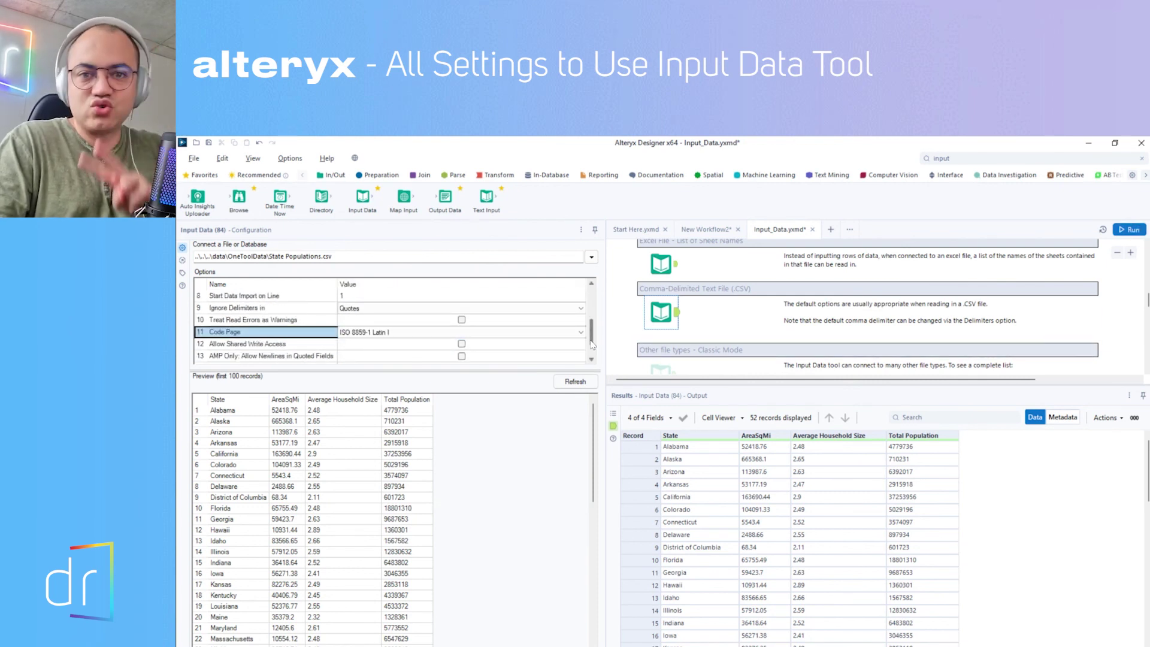
scroll(317, 347, "up", 3)
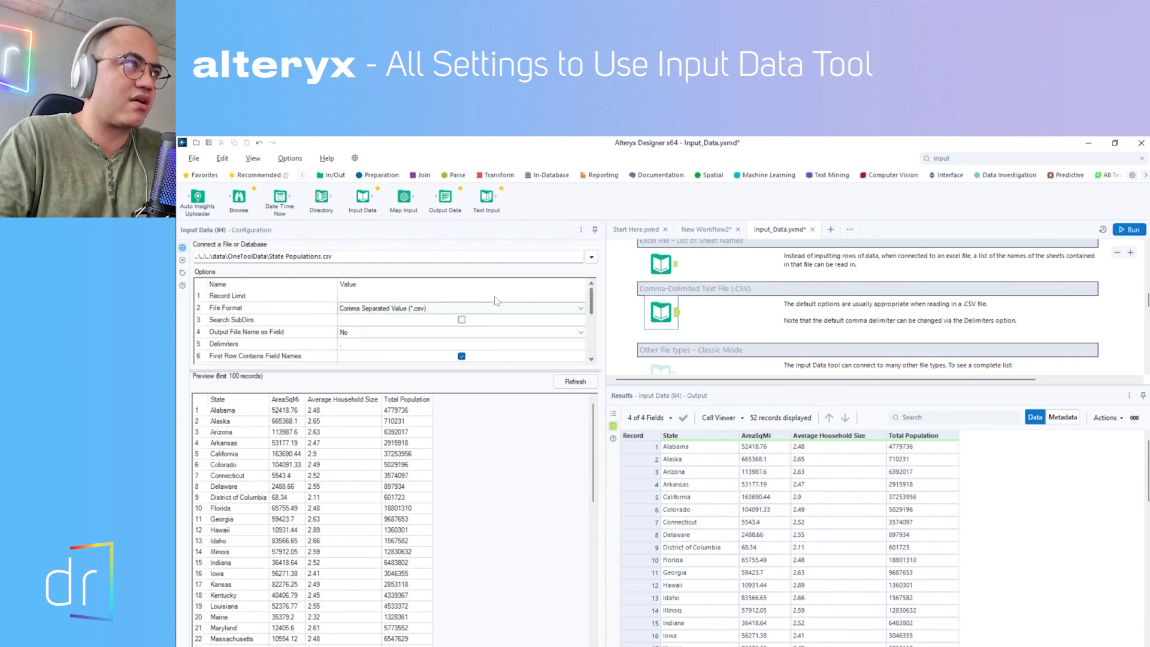